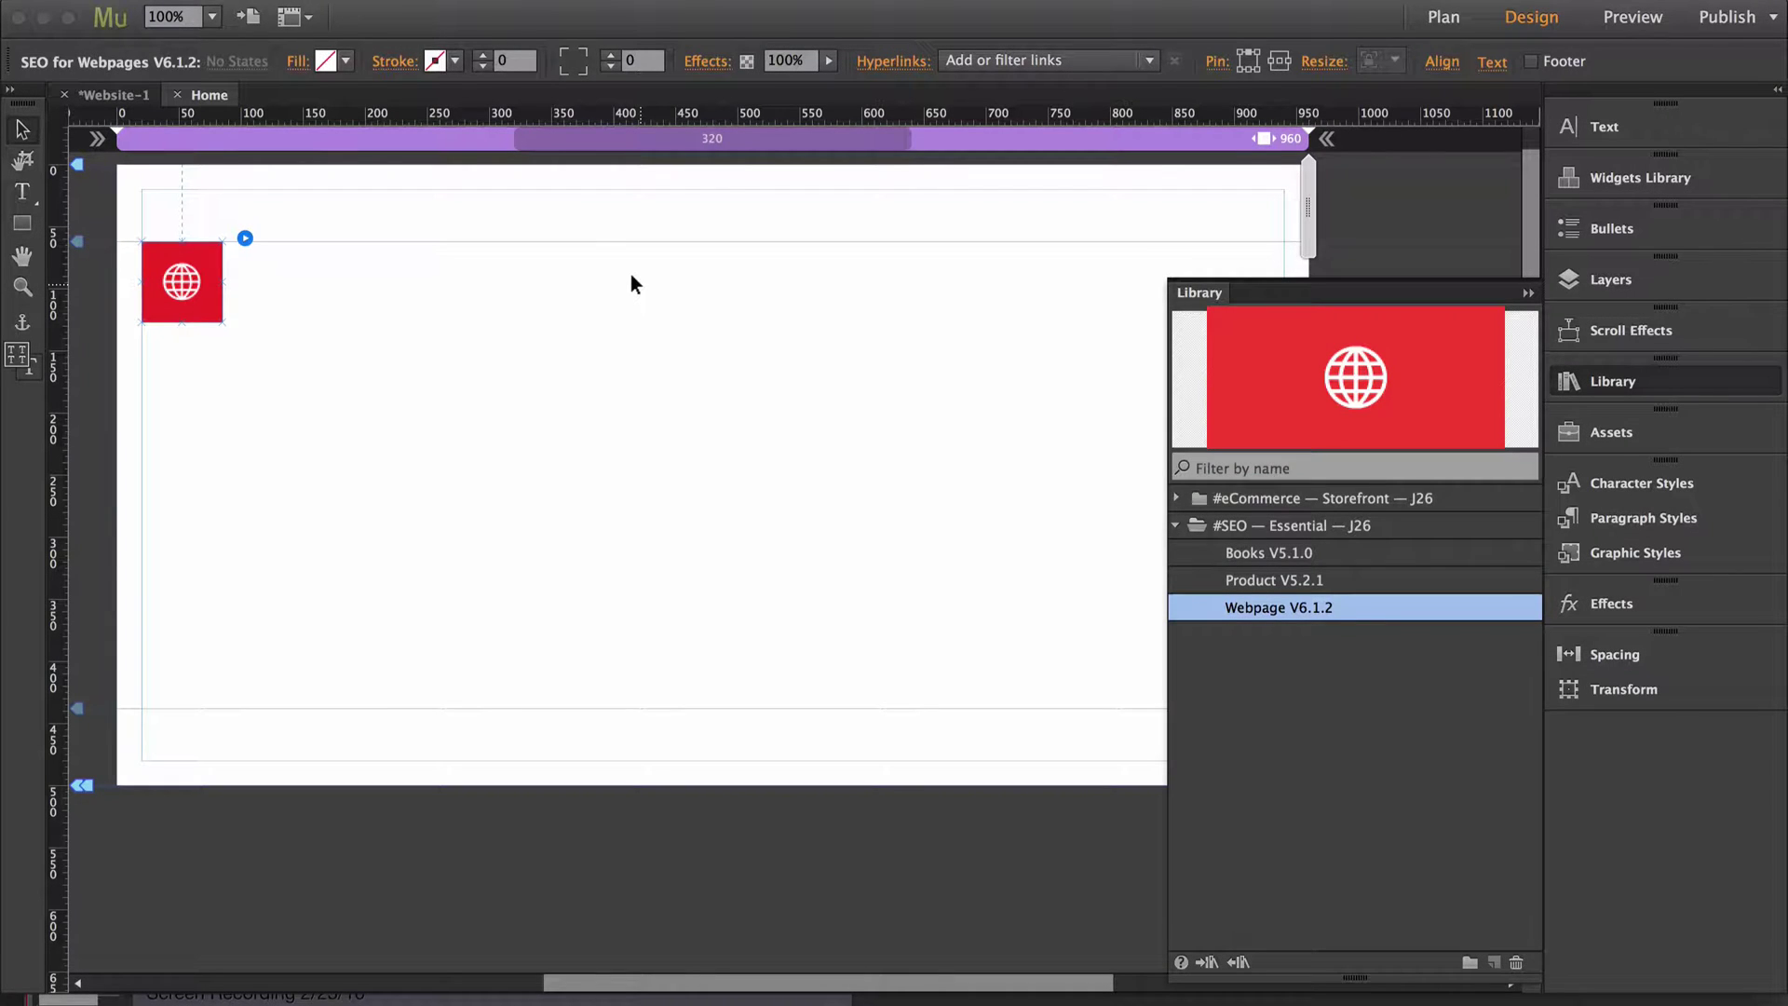
- Change the Home page's name to 'An Awesome Page For Awesome People' in Page Properties
left_click(245, 237)
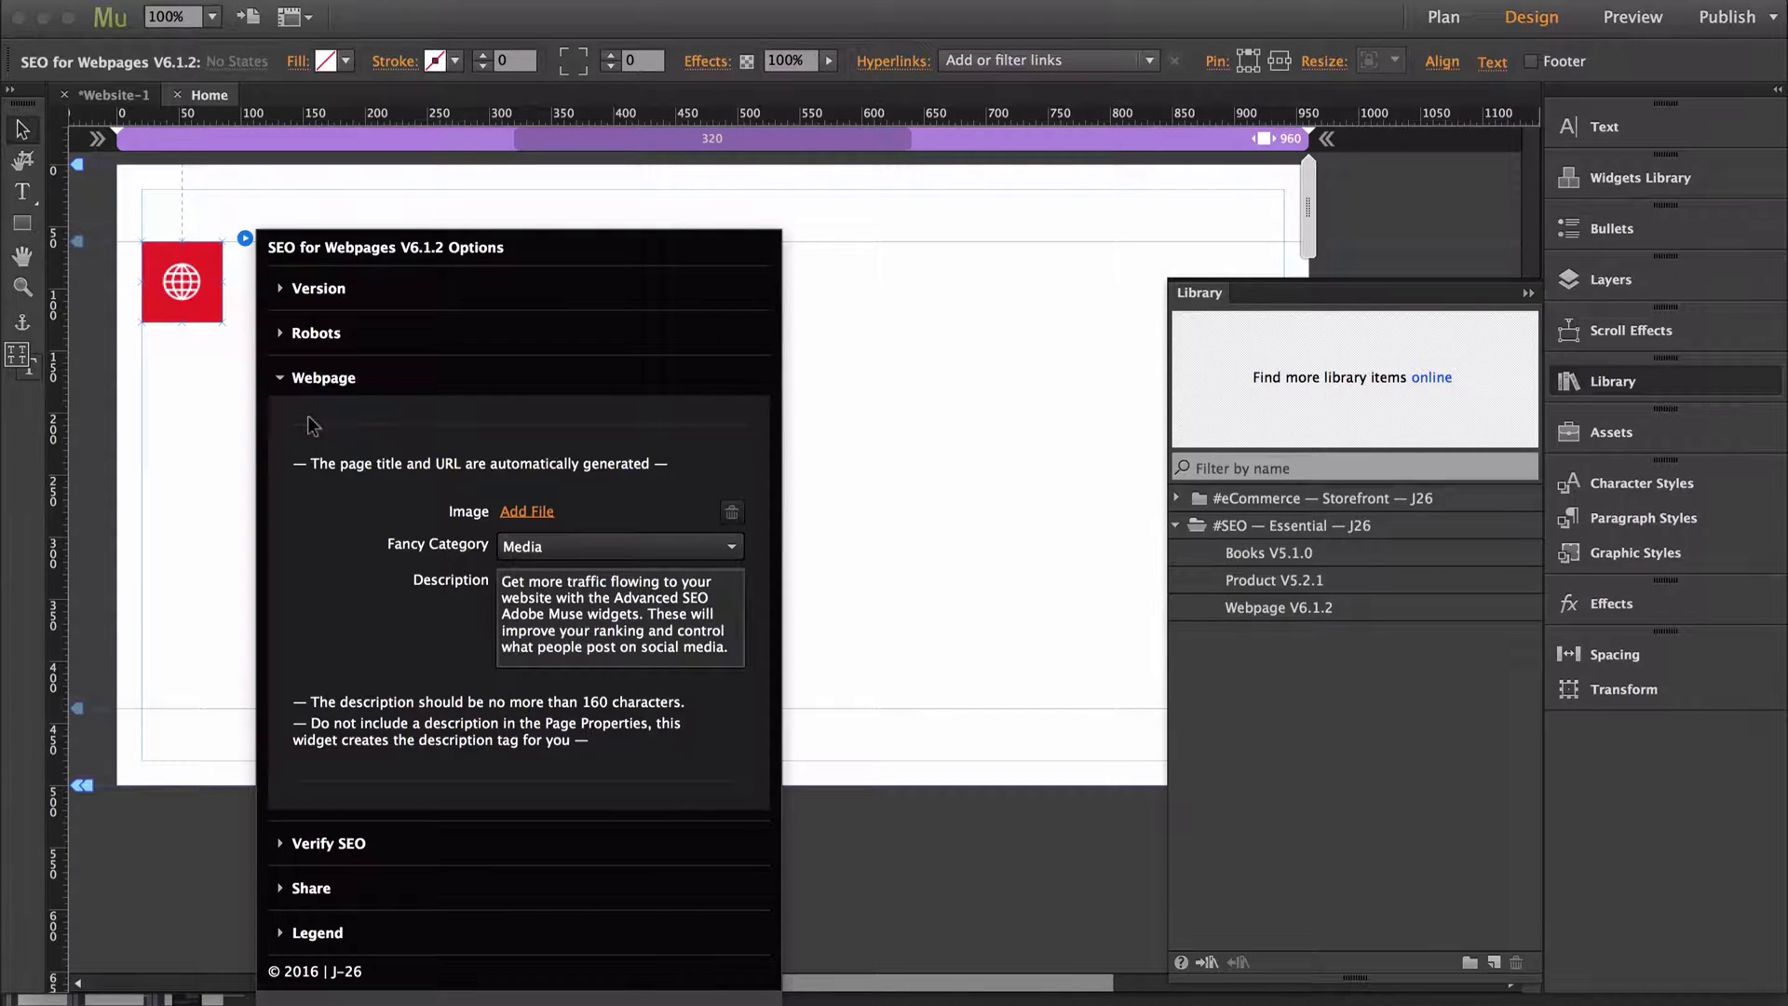
left_click(984, 327)
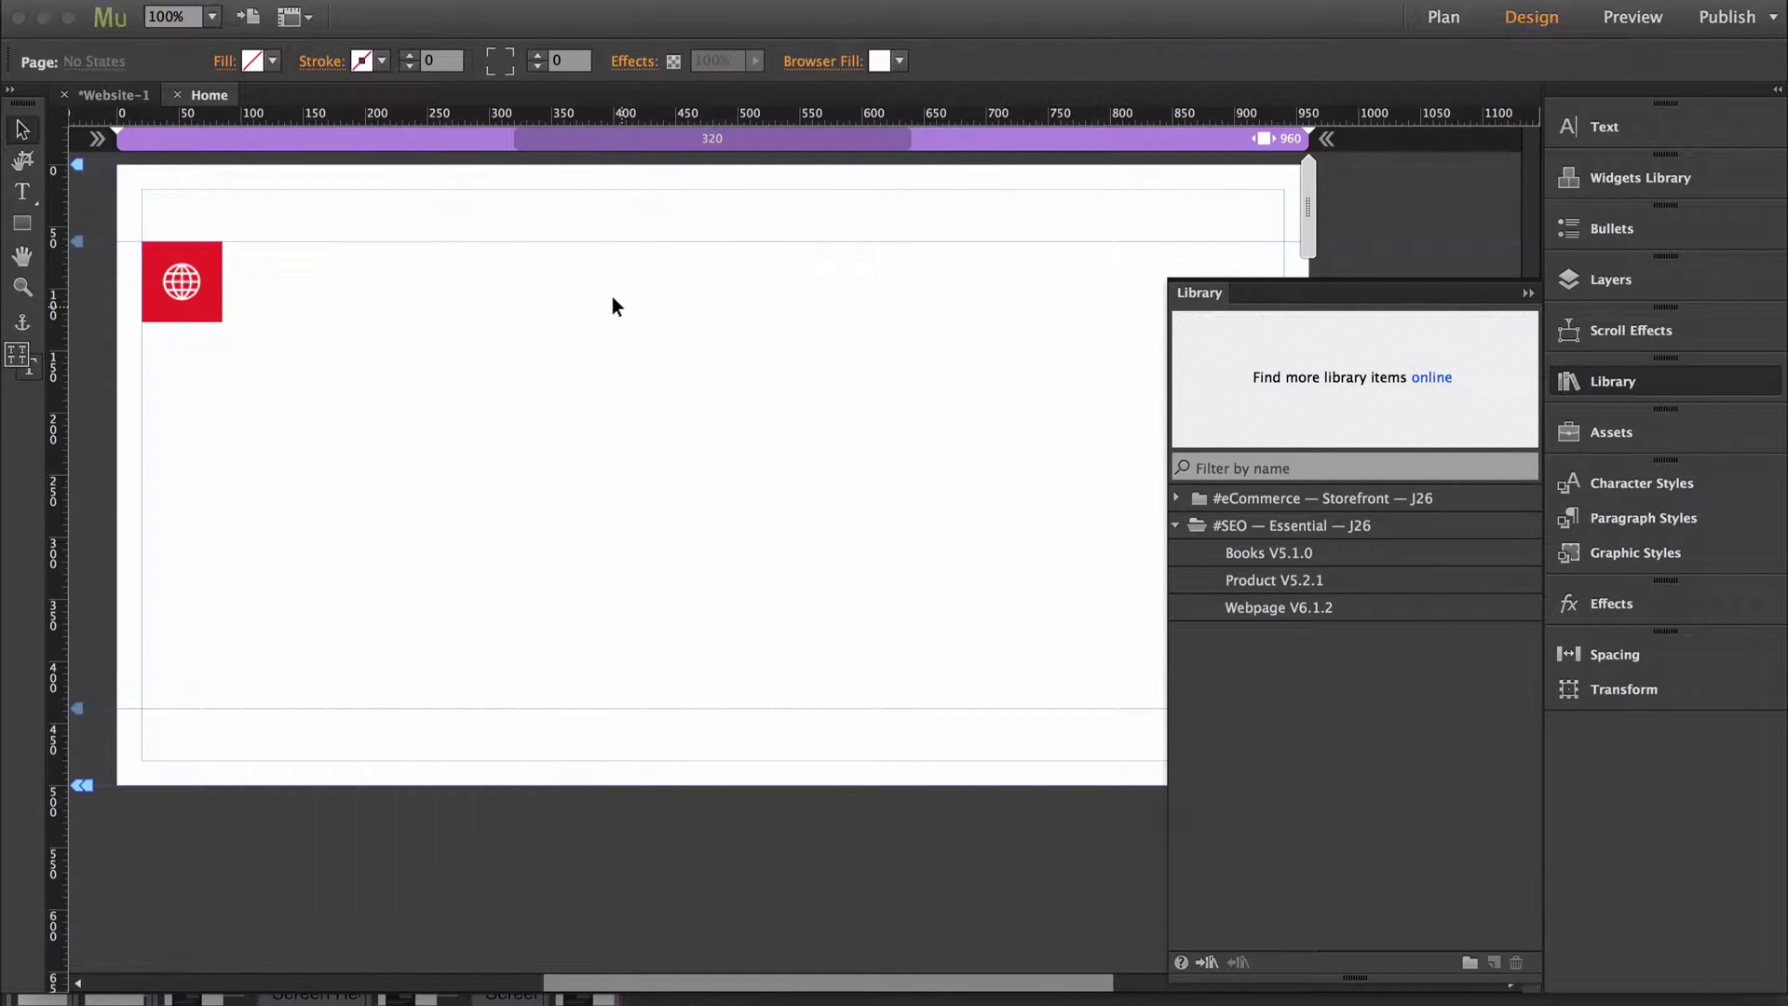
right_click(612, 296)
left_click(677, 571)
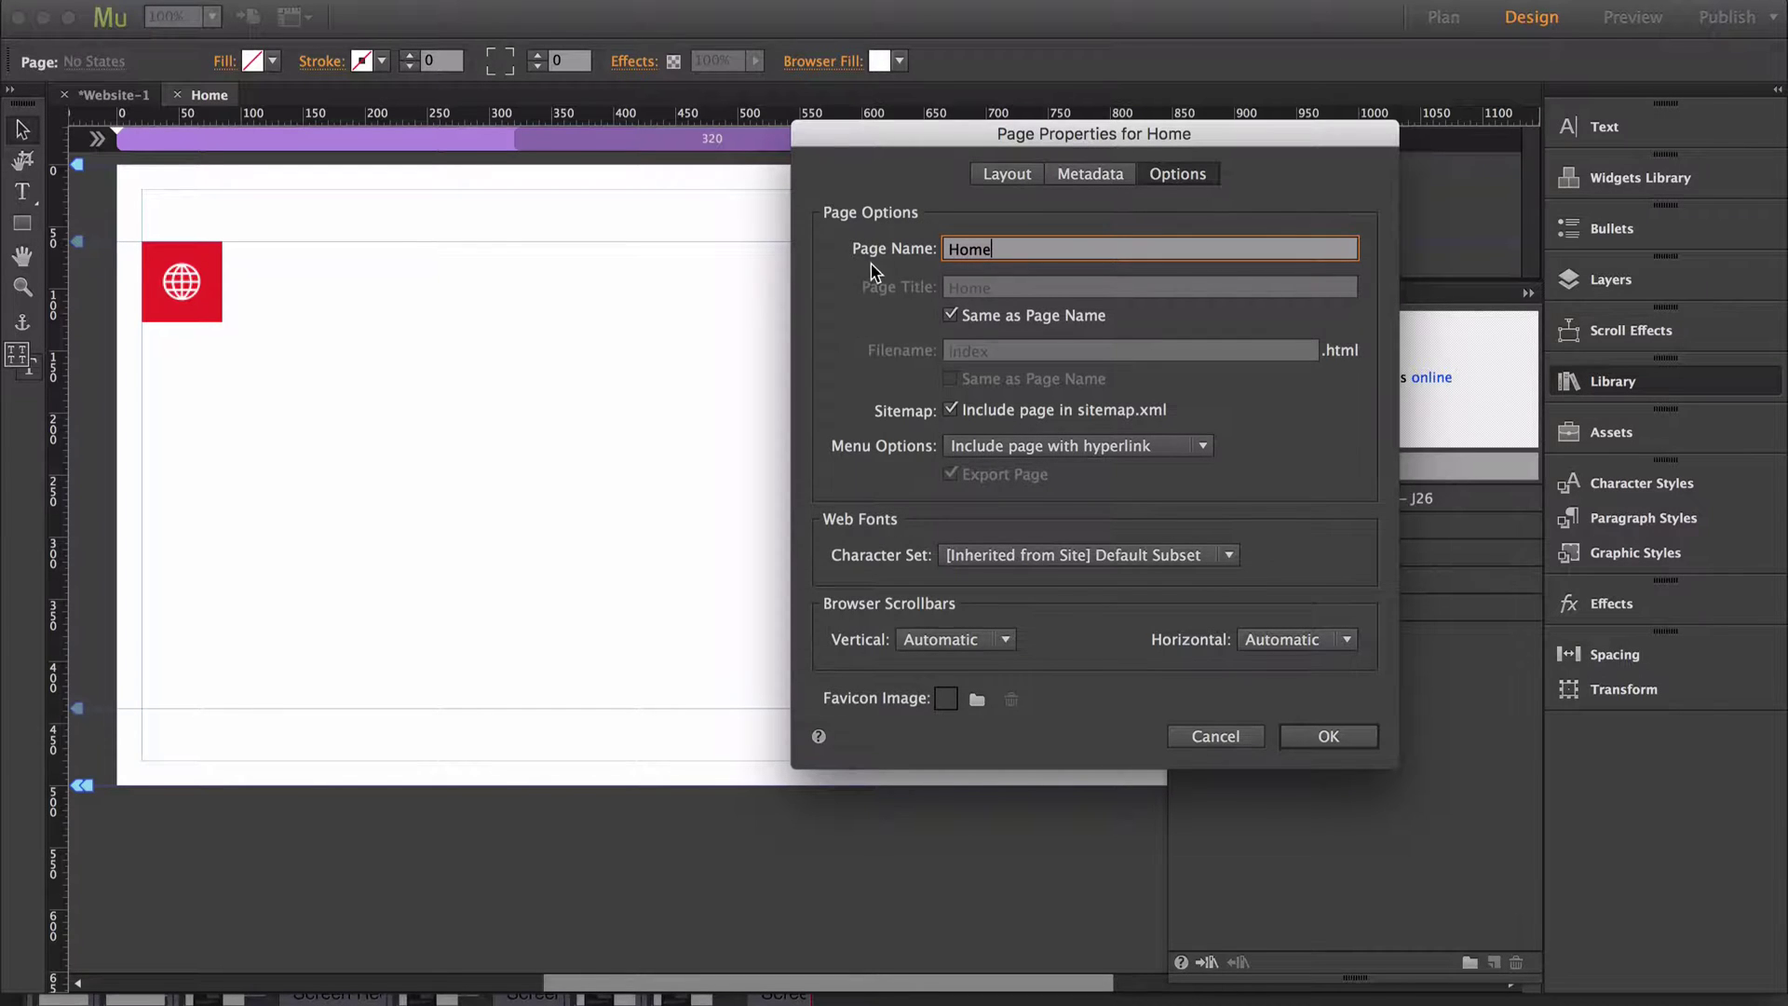
key("super+a")
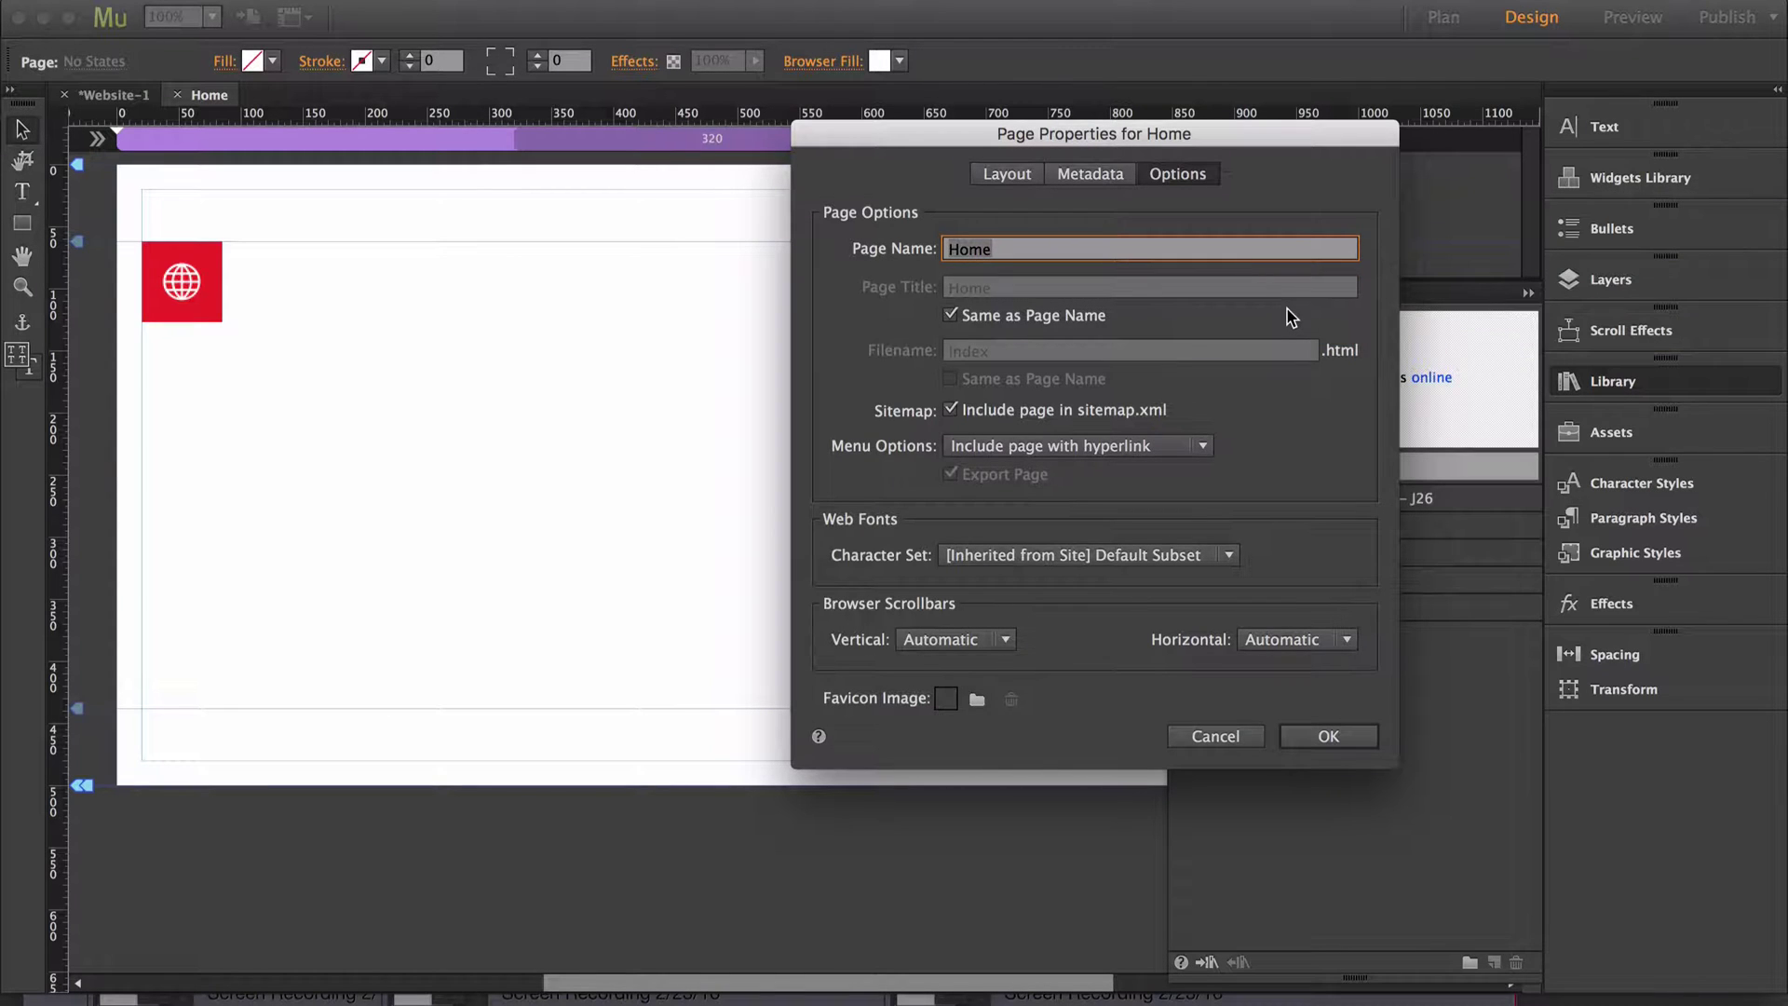
type("An awe")
key("BackSpace")
key("BackSpace")
key("BackSpace")
type("Awesome Page For")
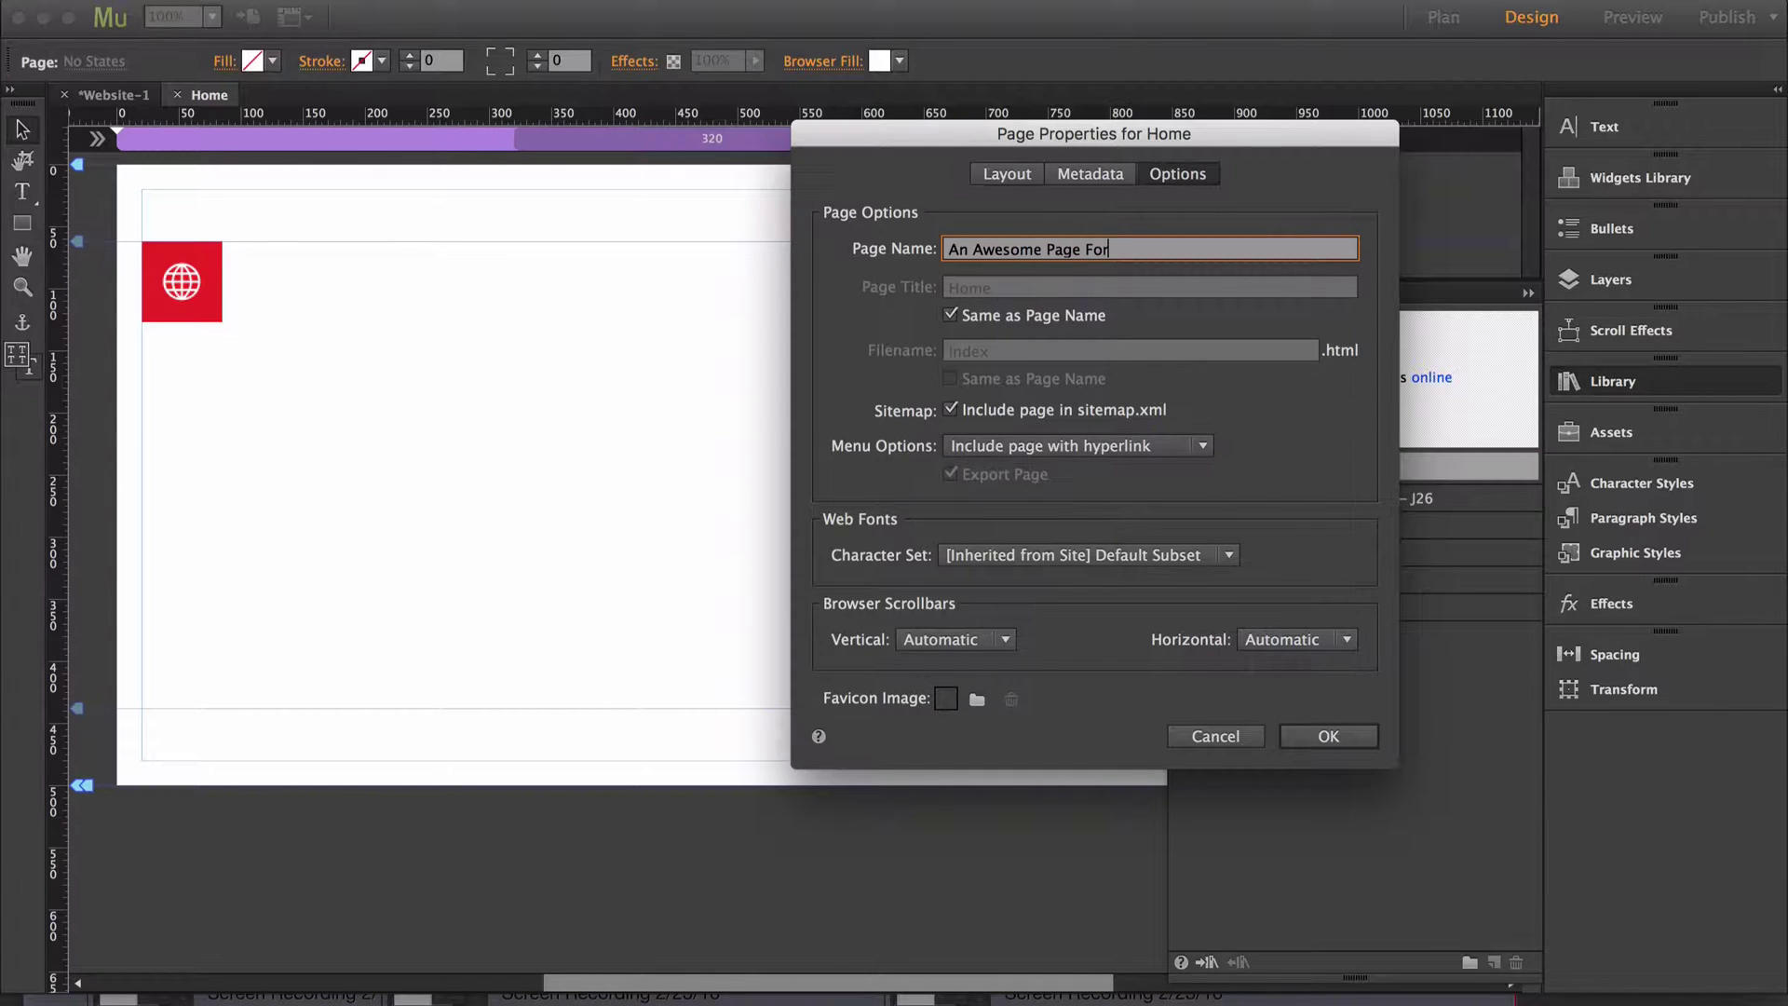
type(" Awesome People")
key("Tab")
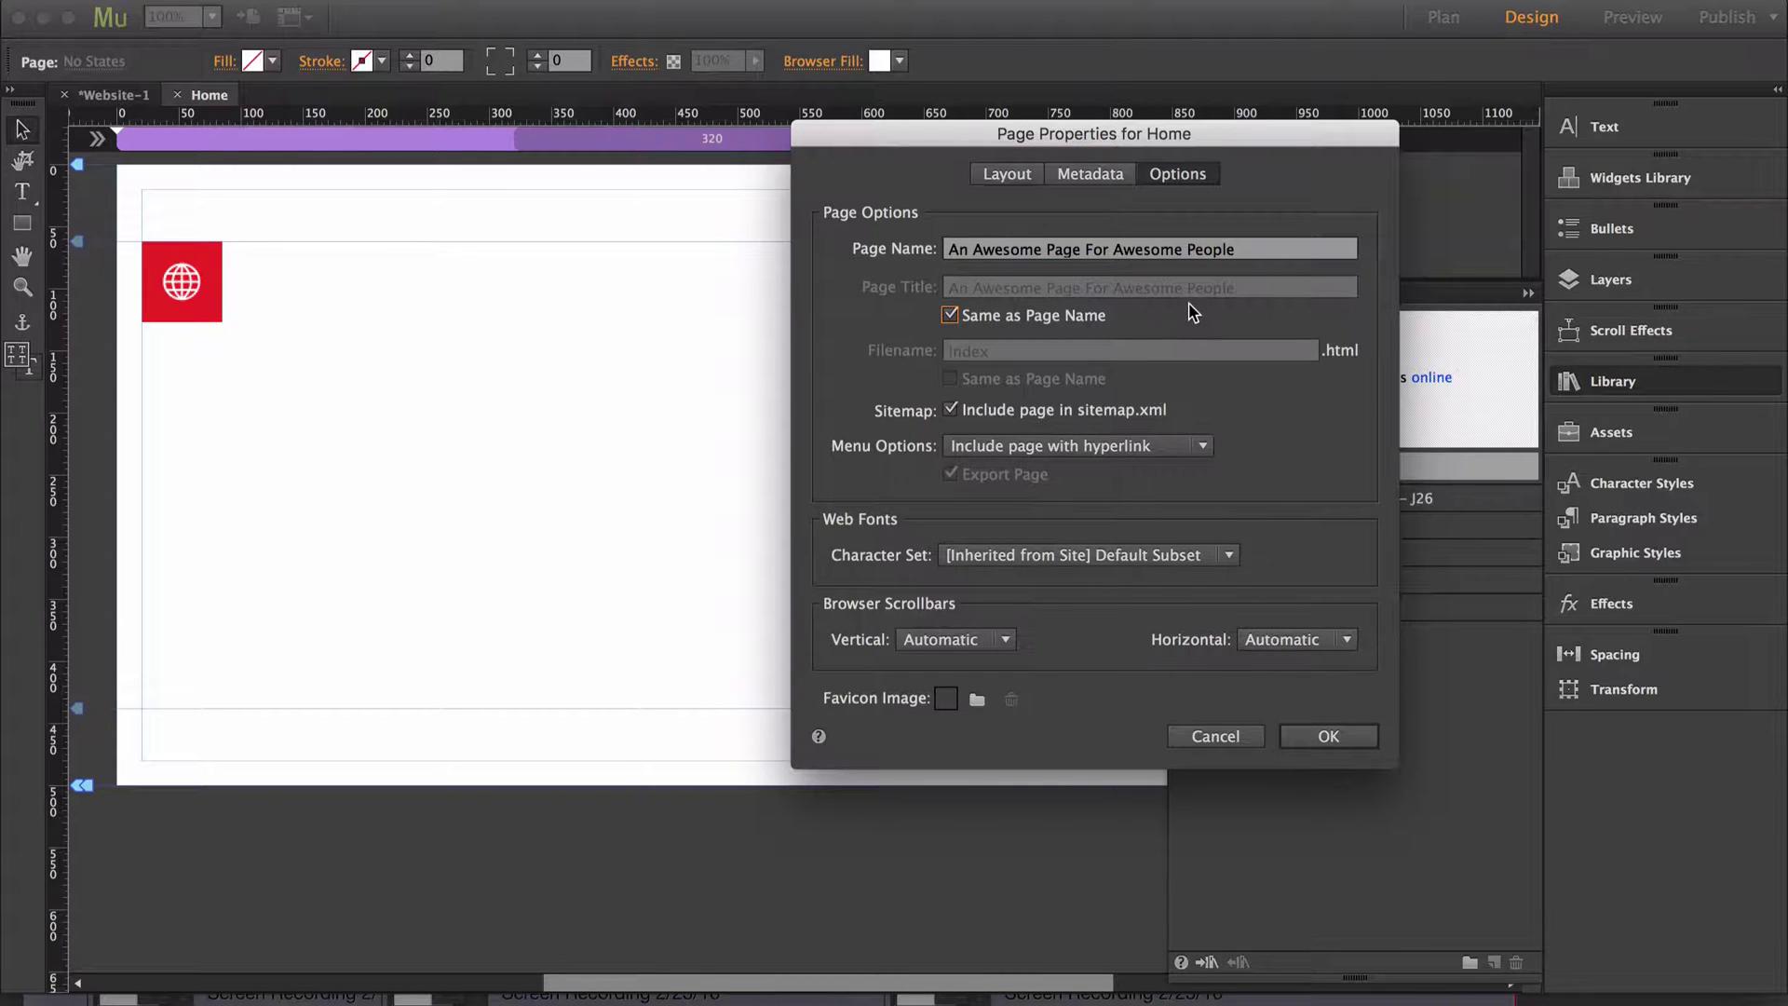
left_click(1314, 742)
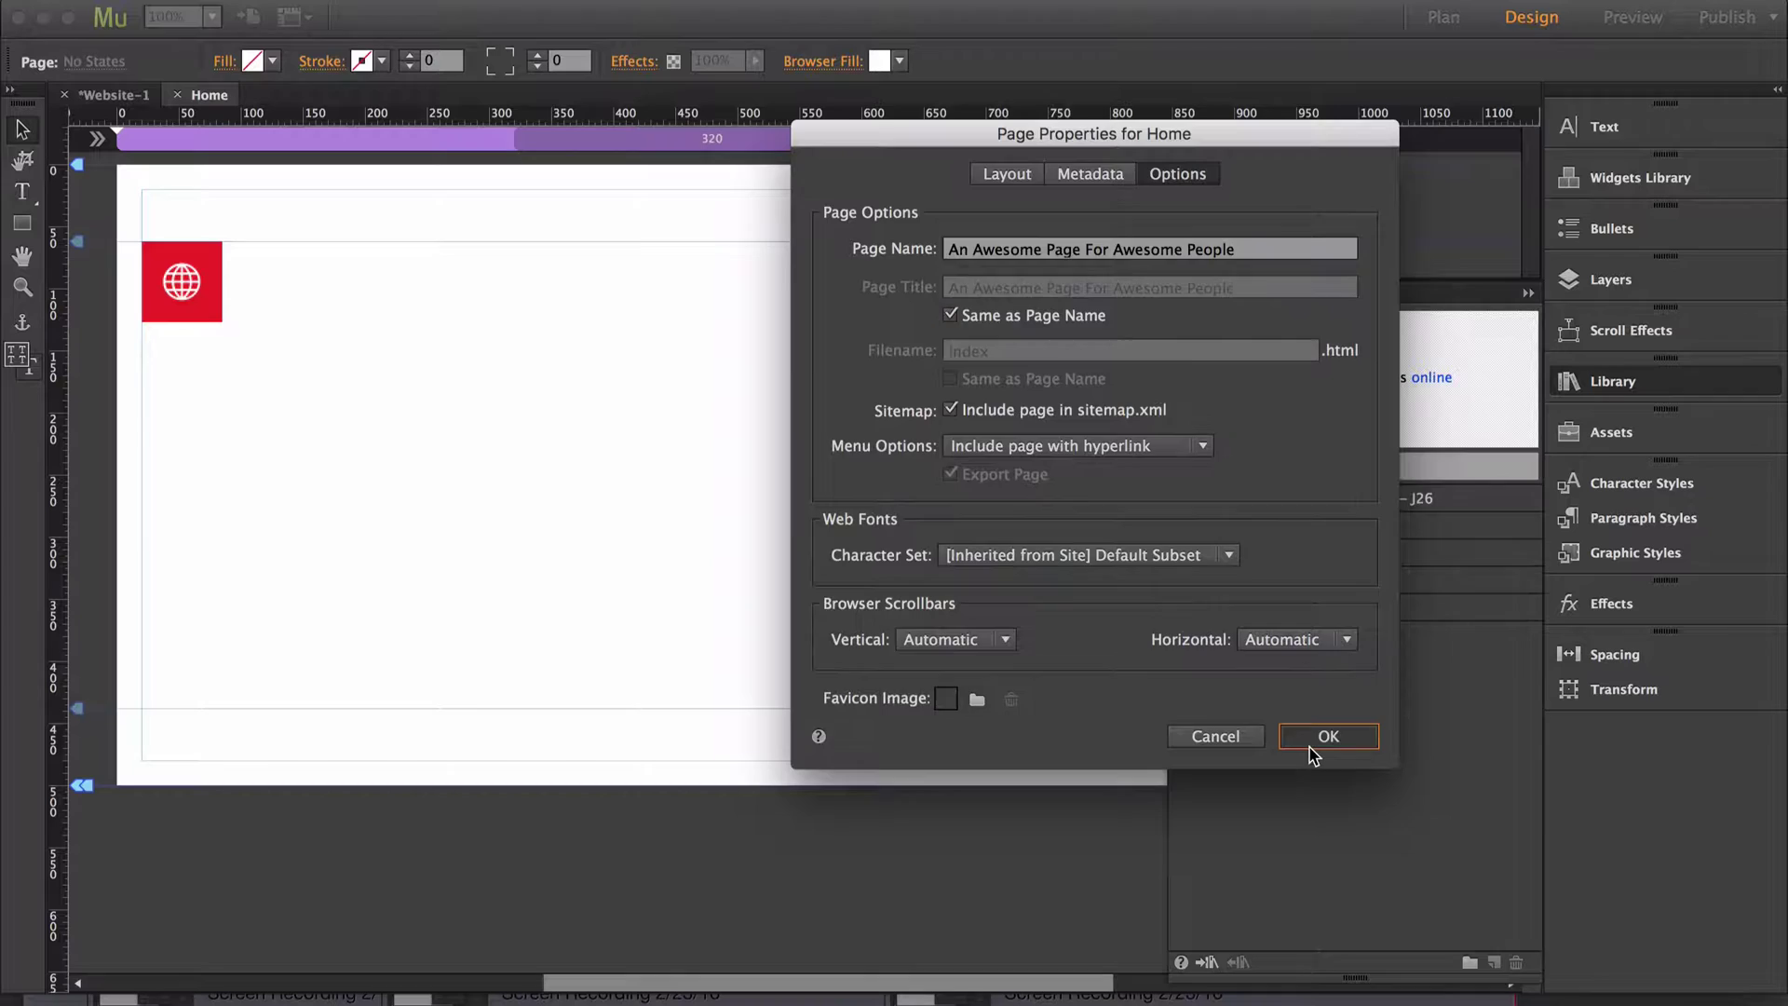
- Check the SEO widget's filled-in webpage description, then bring the Google browser window forward
left_click(217, 277)
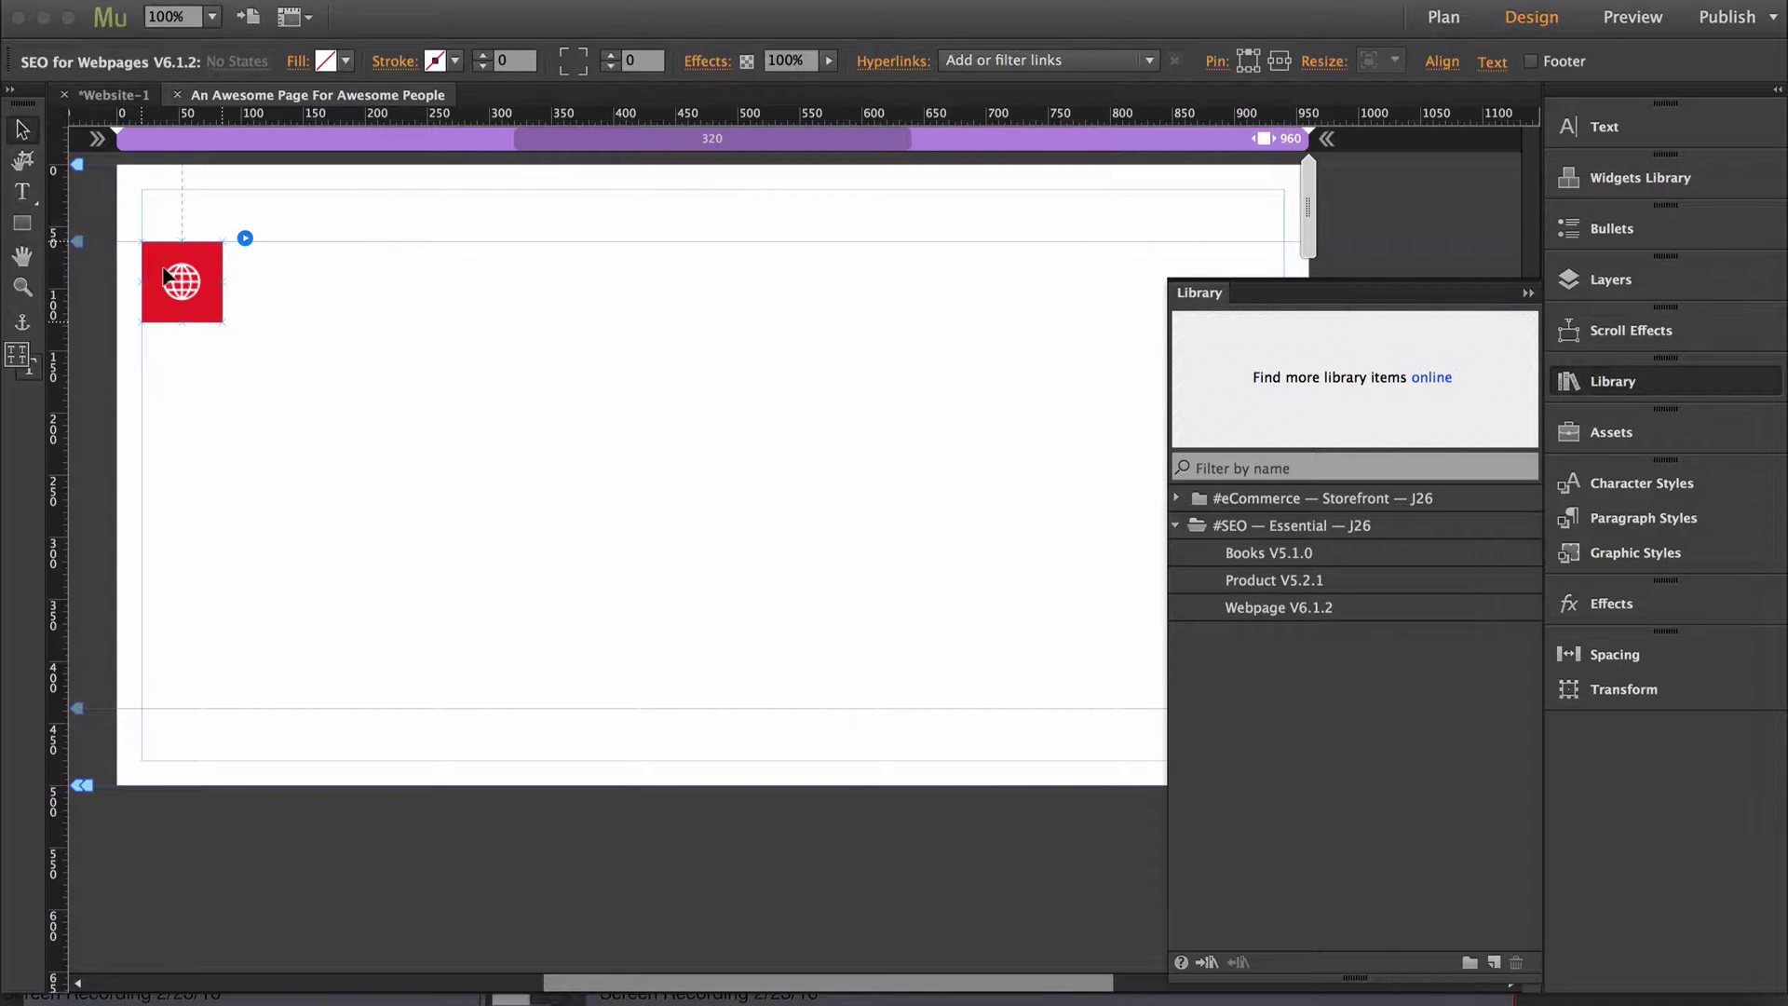
left_click(245, 238)
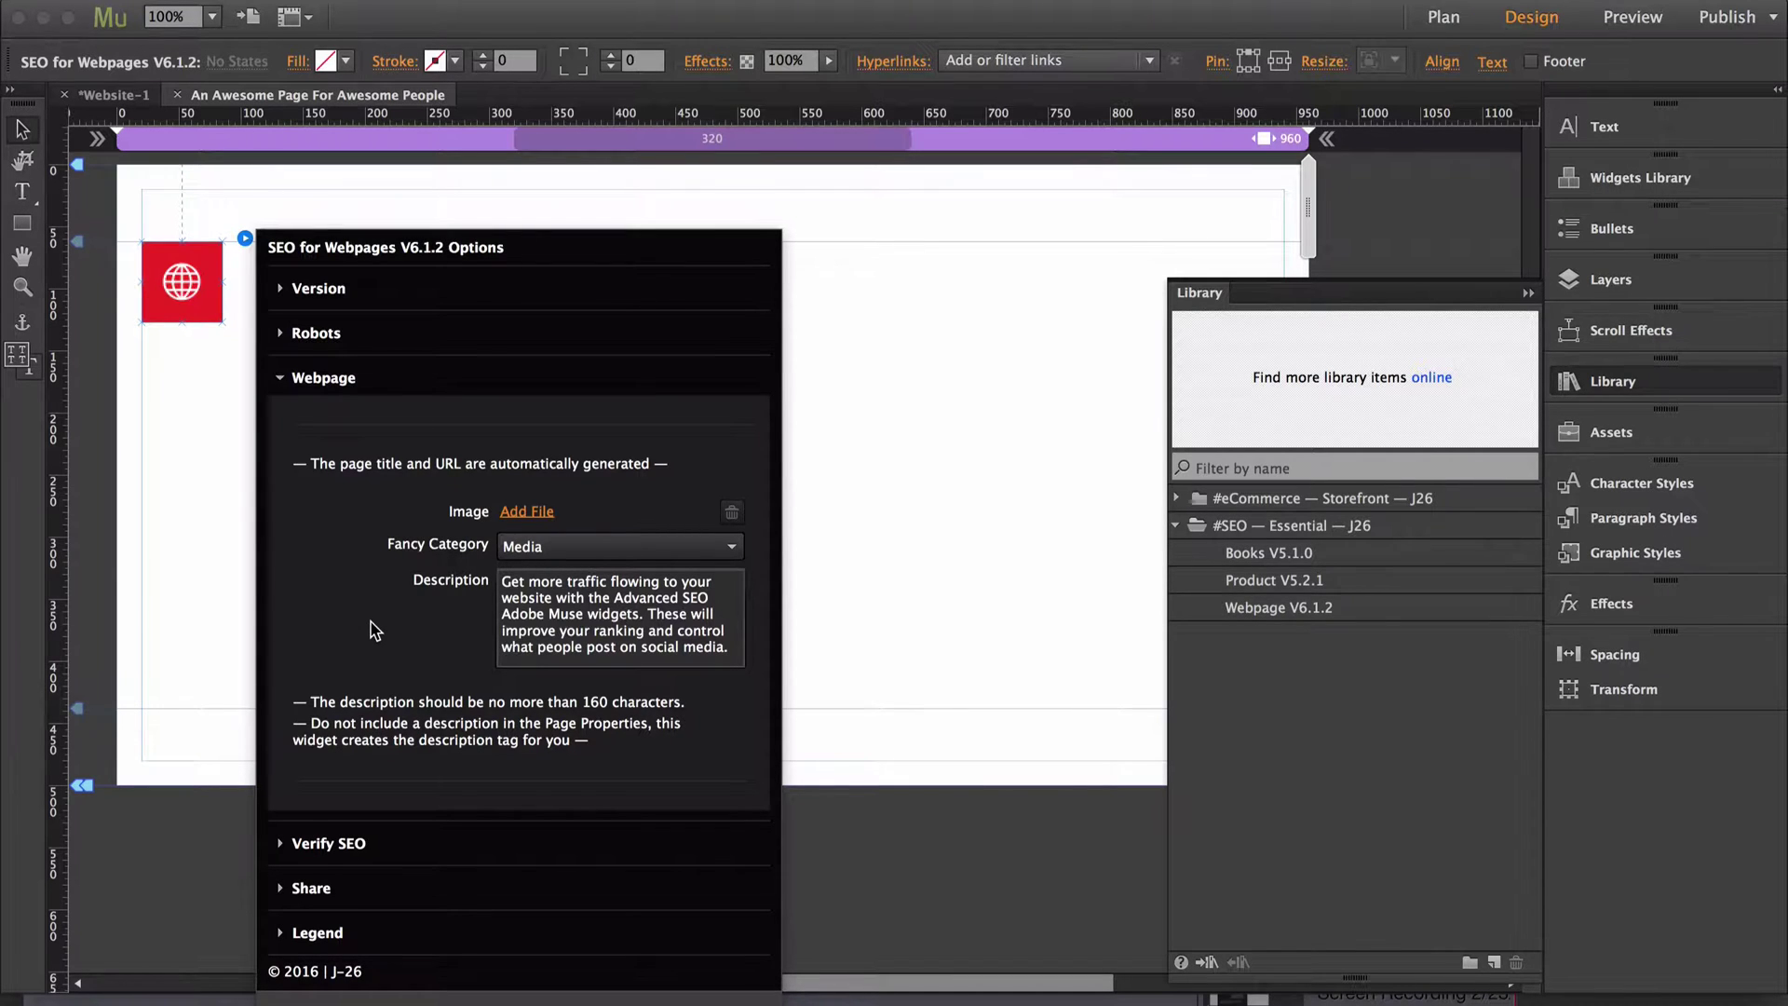
key("super+Tab")
key("super+Tab")
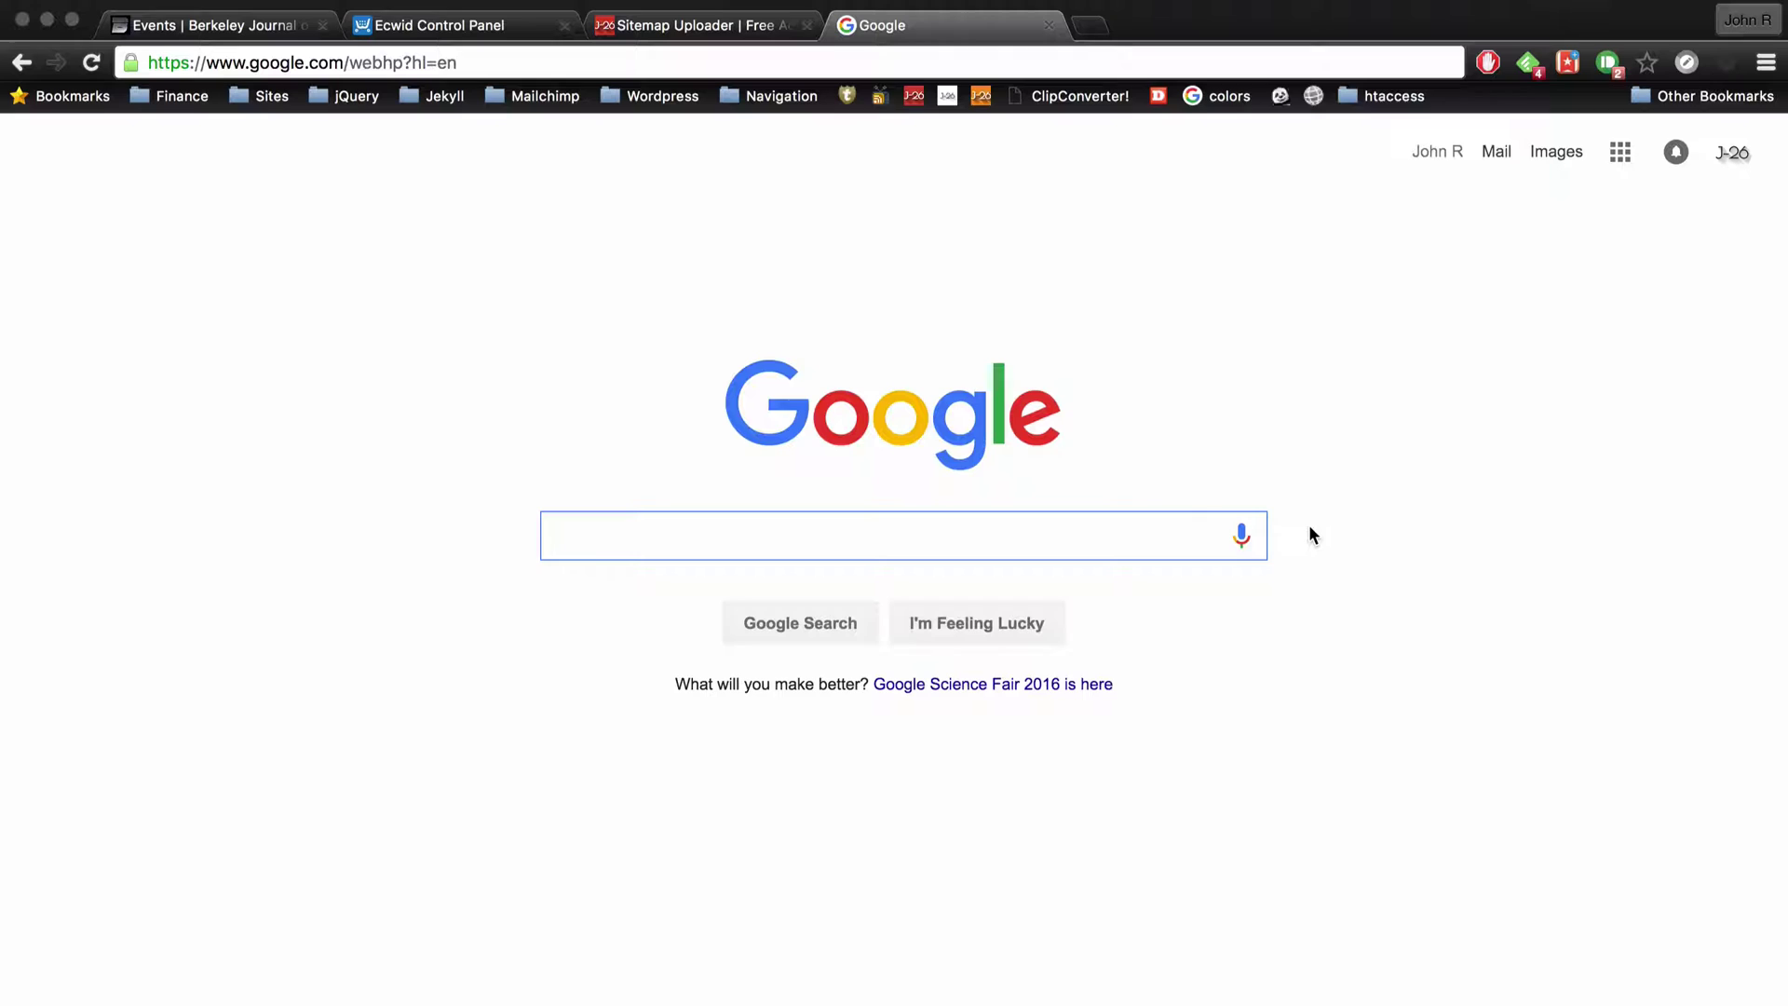
- Search Google for 'awesome people' and show the image results
type("Aq")
key("BackSpace")
key("BackSpace")
type("awesome ")
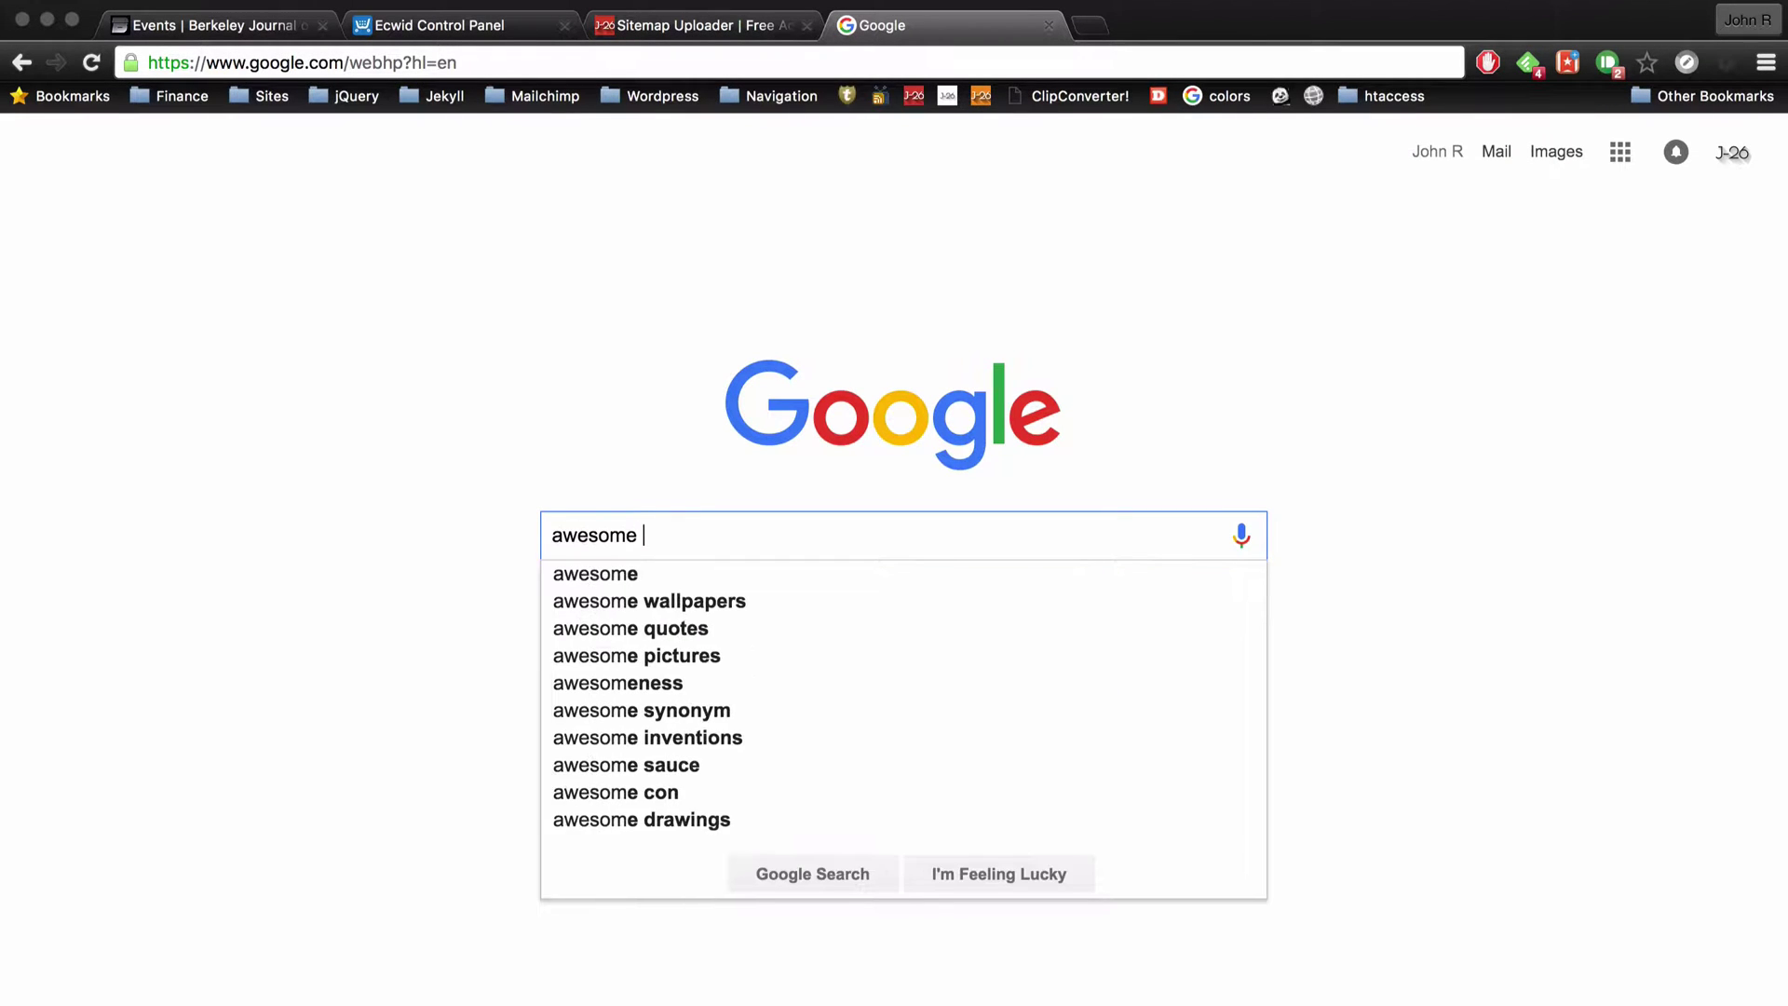
type("people")
key("Return")
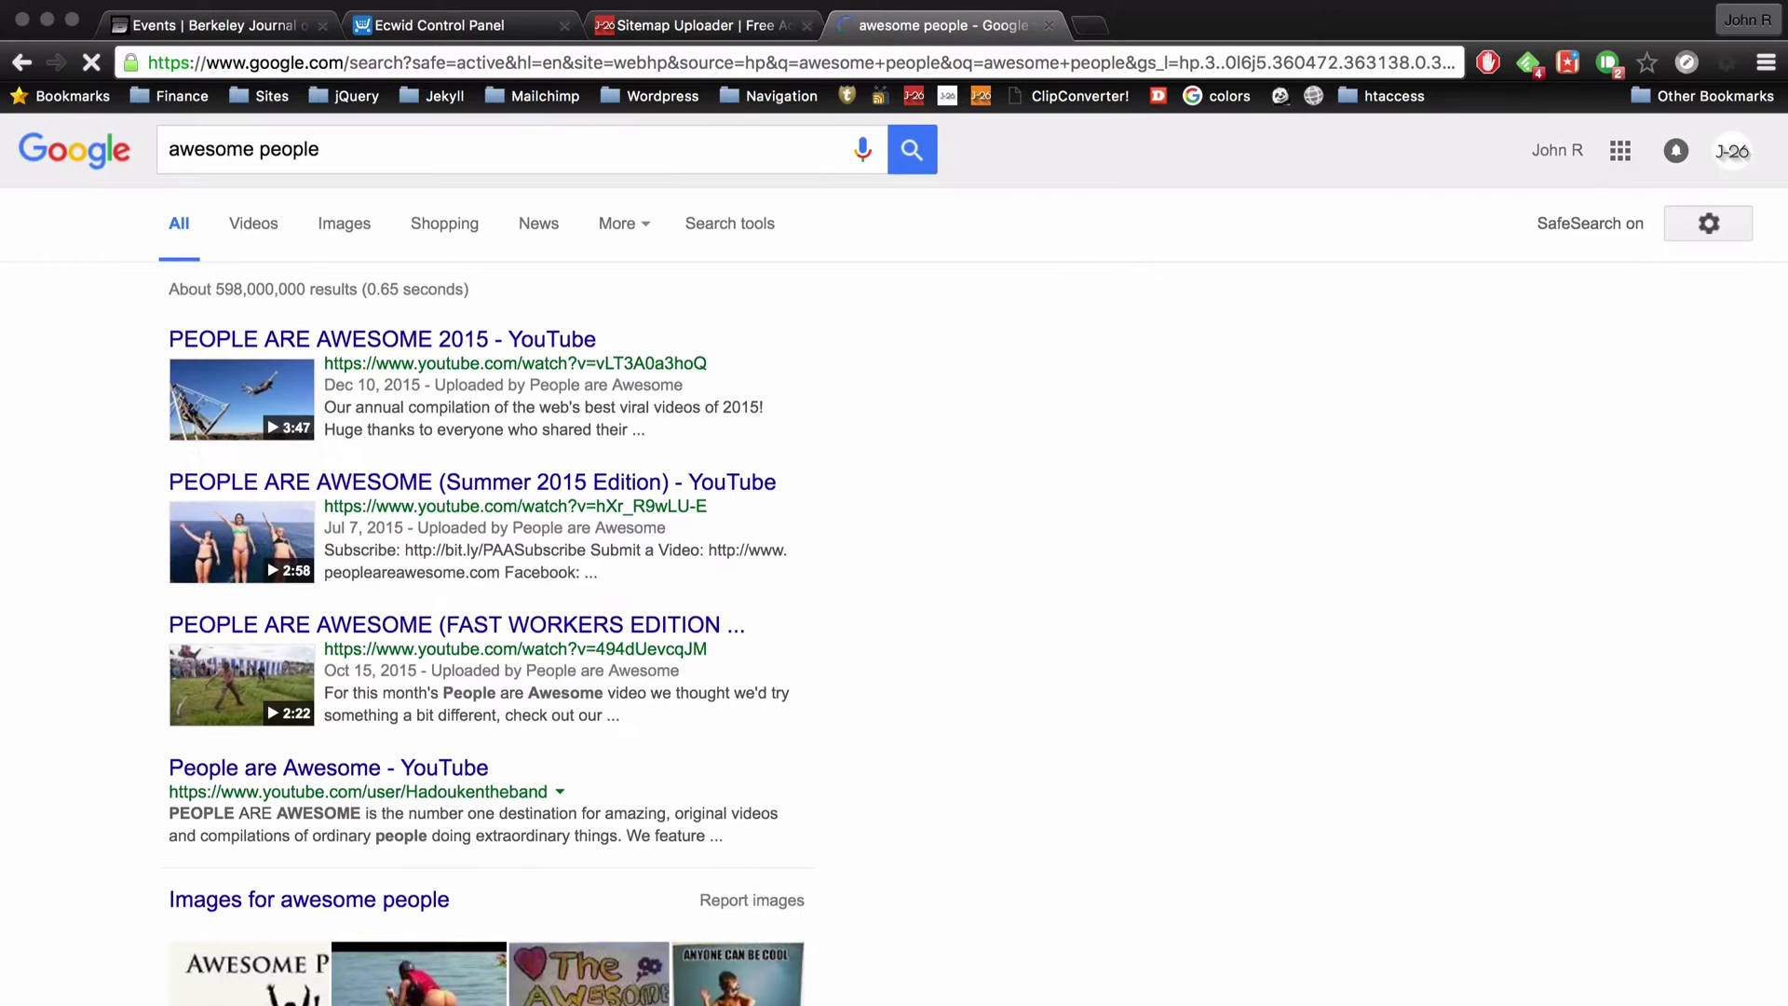
left_click(352, 240)
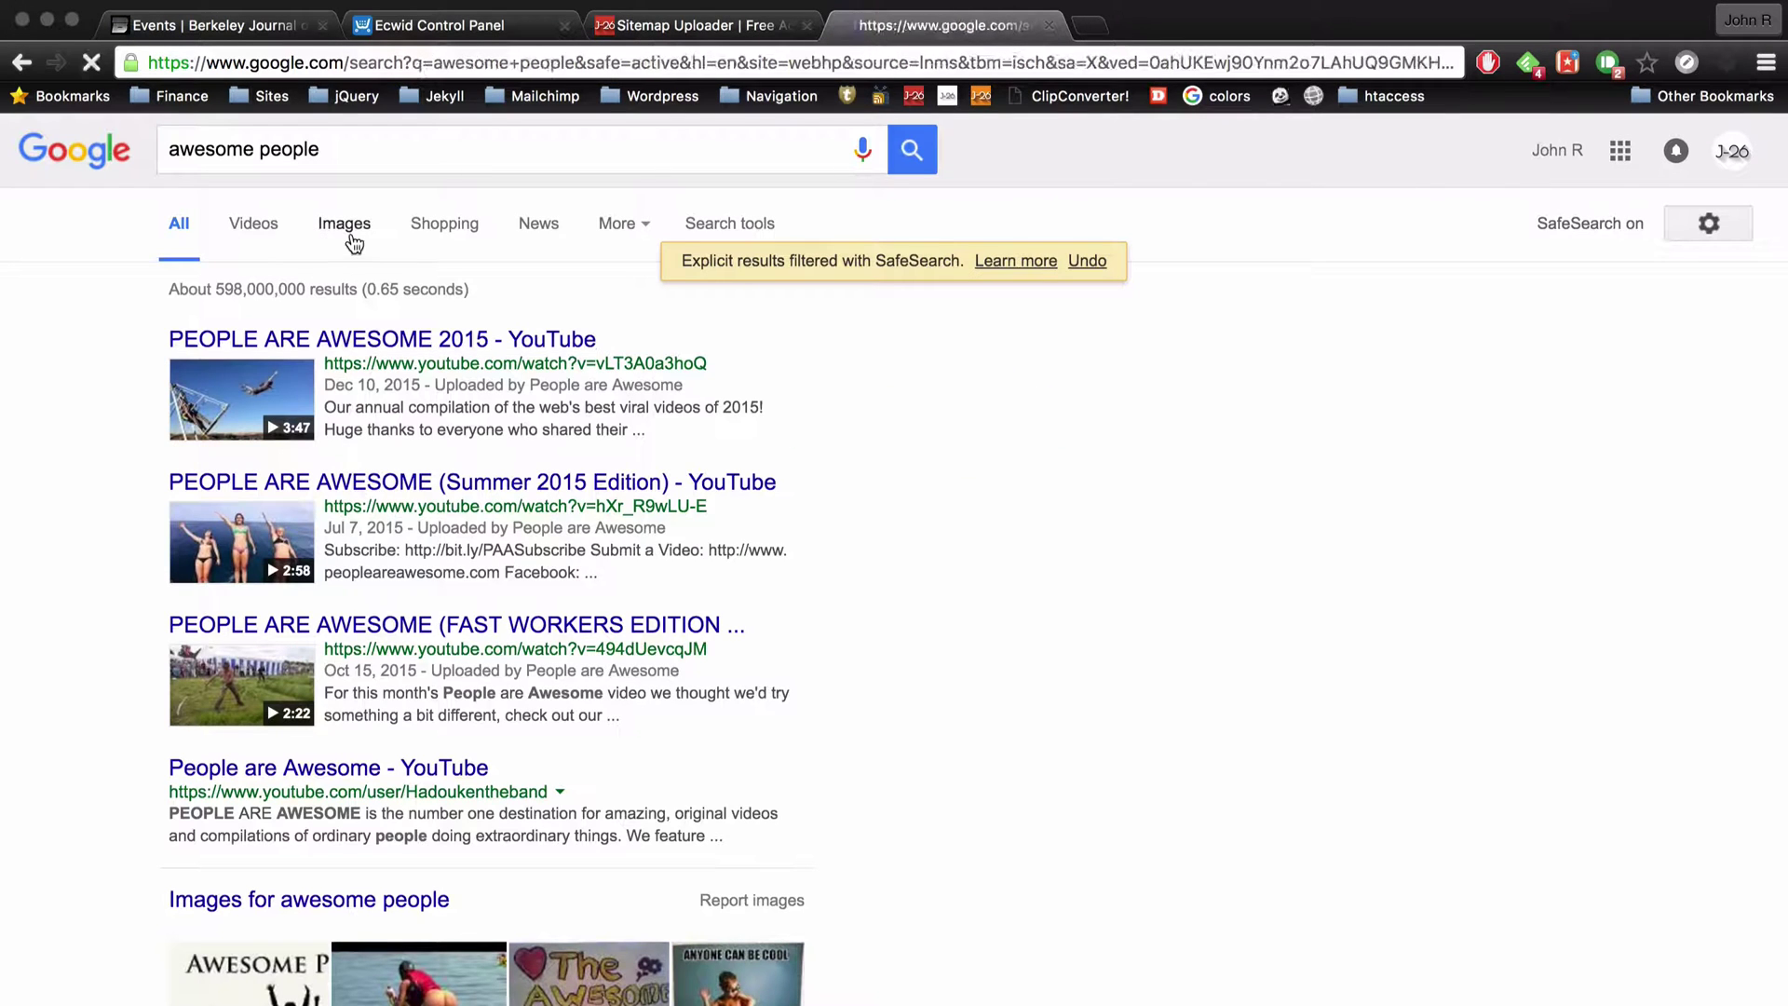
- Filter the images to Labeled for reuse and Larger than 800×600
left_click(736, 224)
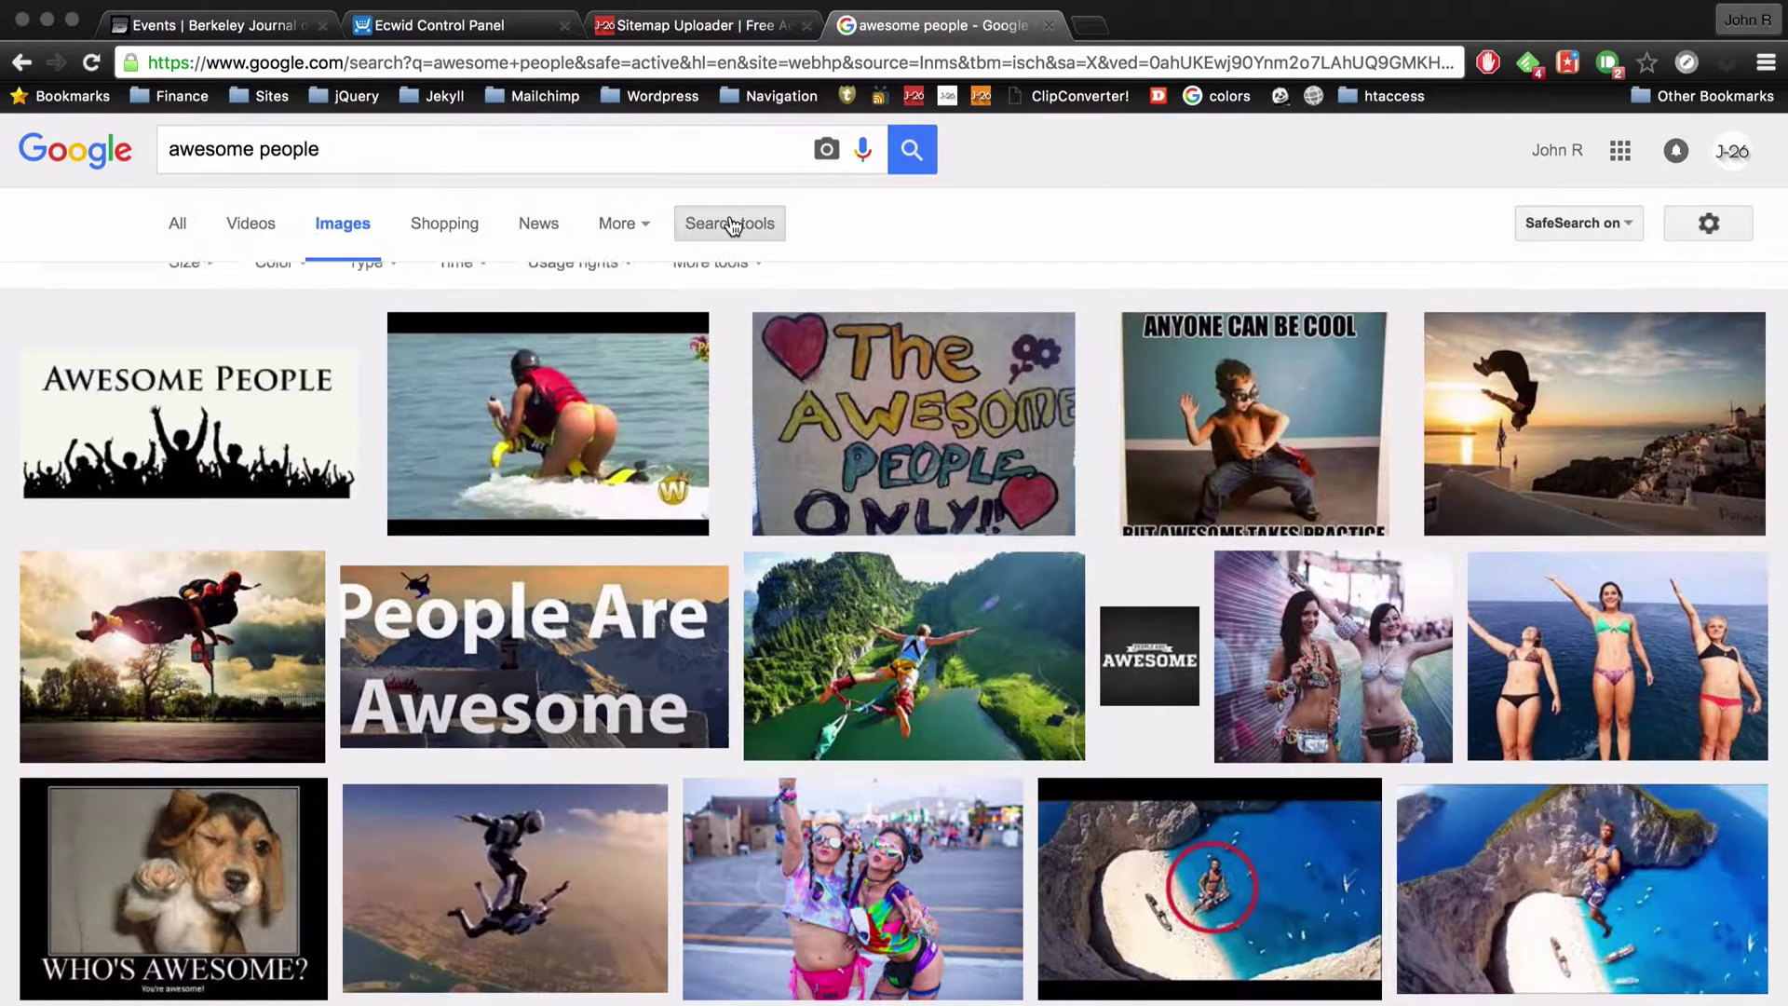
left_click(599, 291)
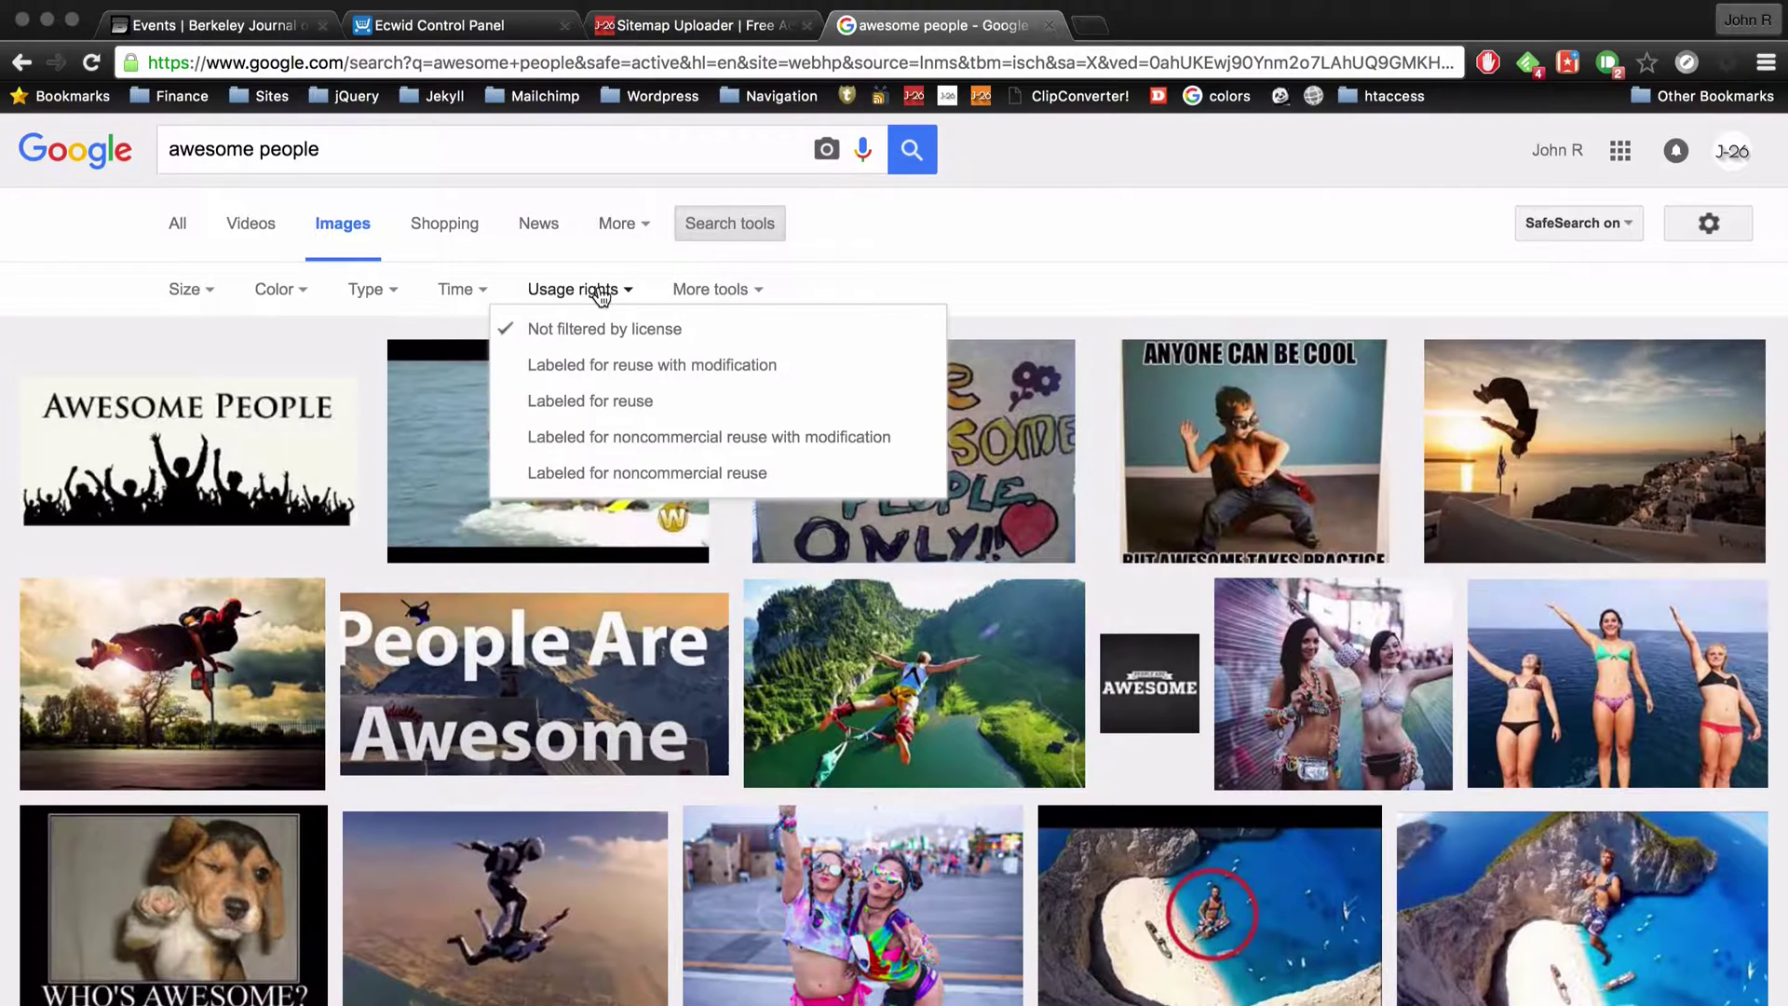
left_click(600, 402)
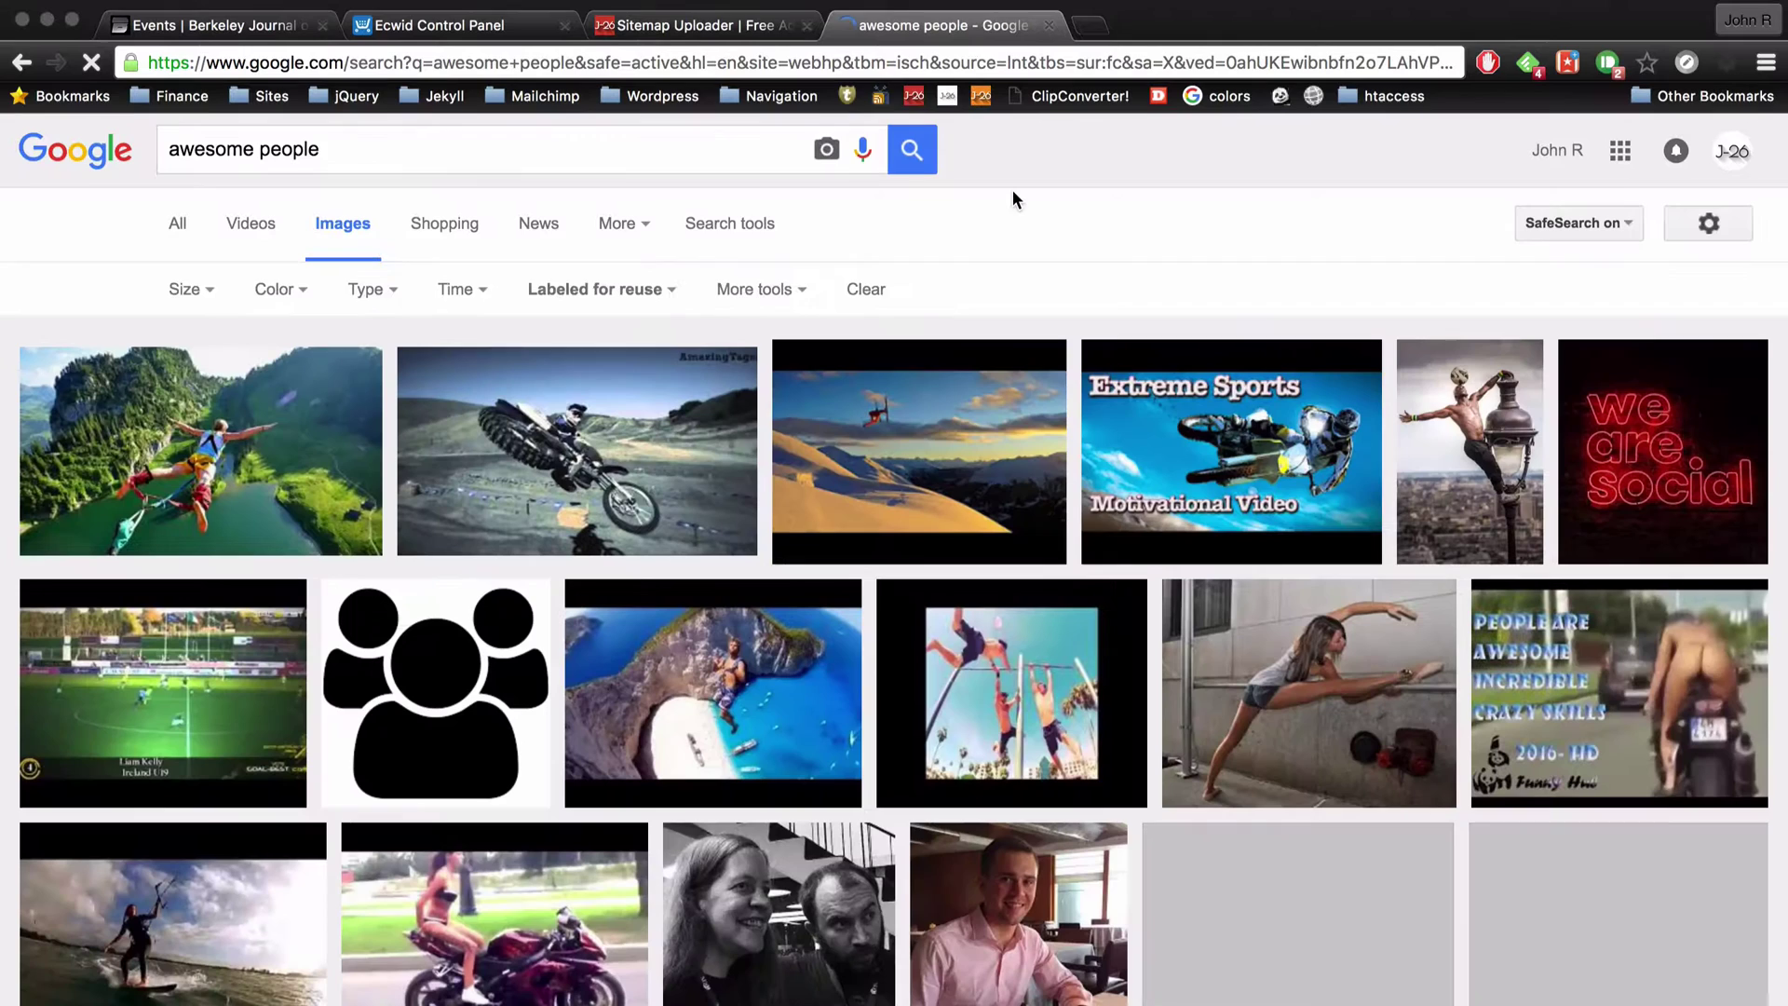
left_click(182, 290)
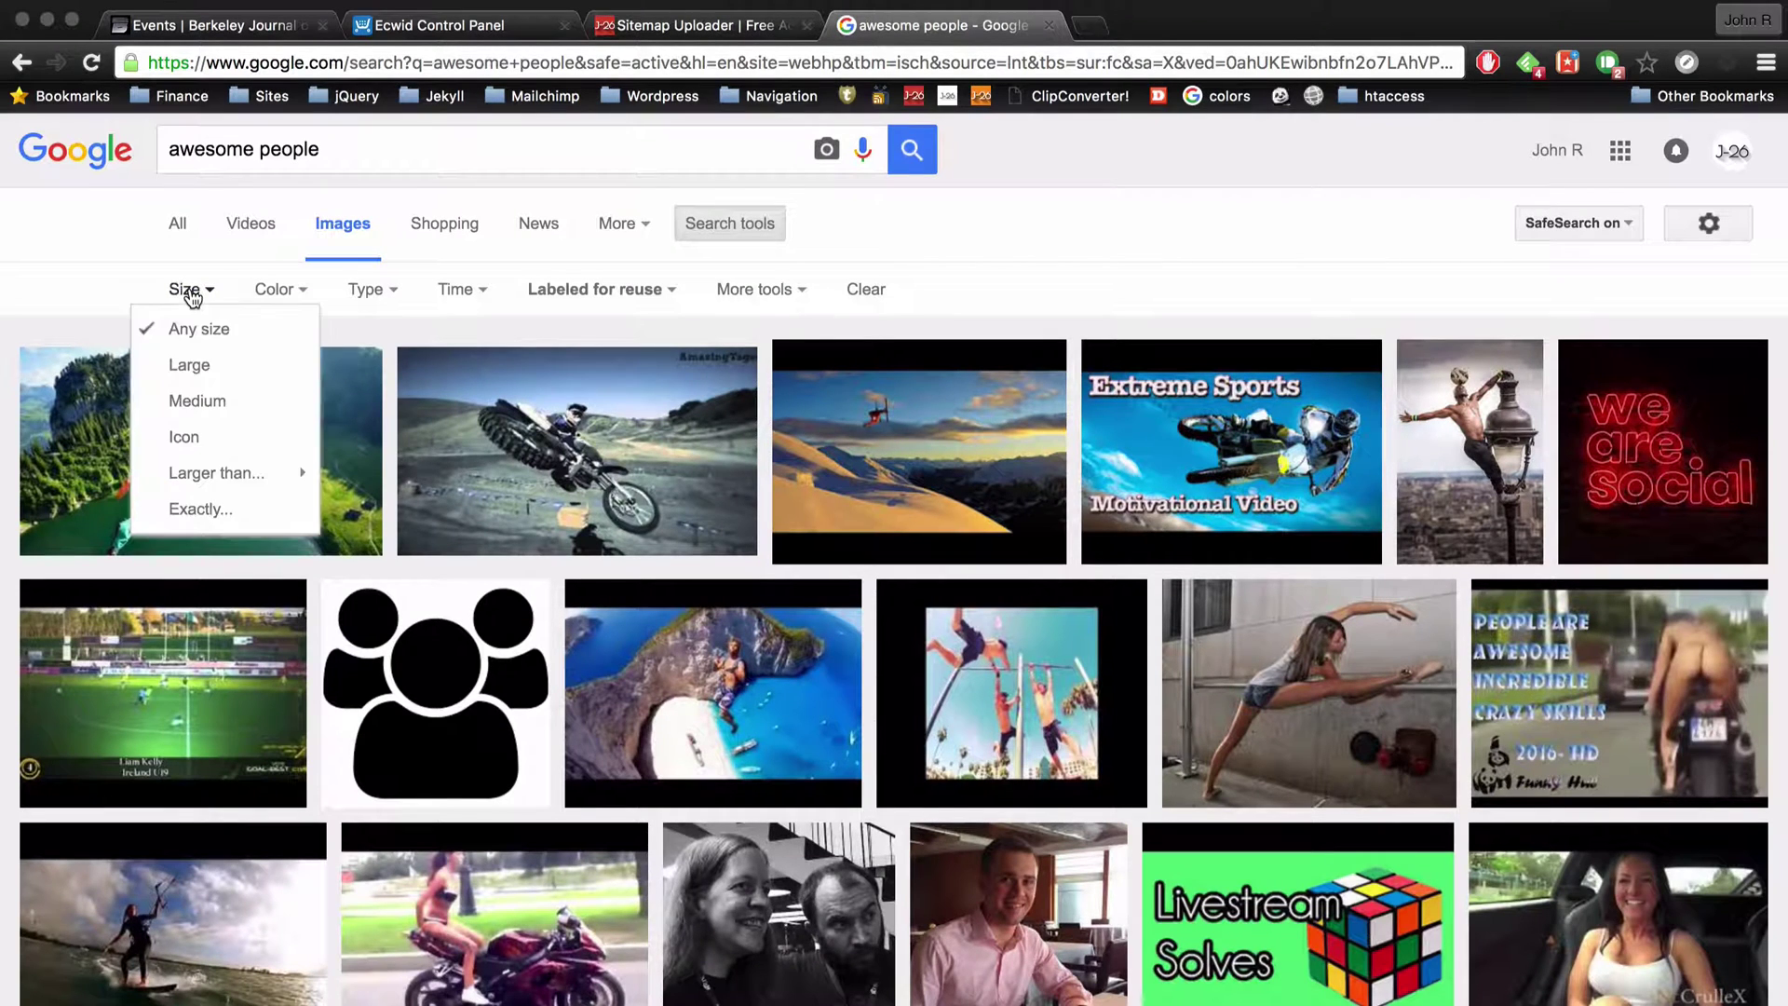
mouse_move(239, 472)
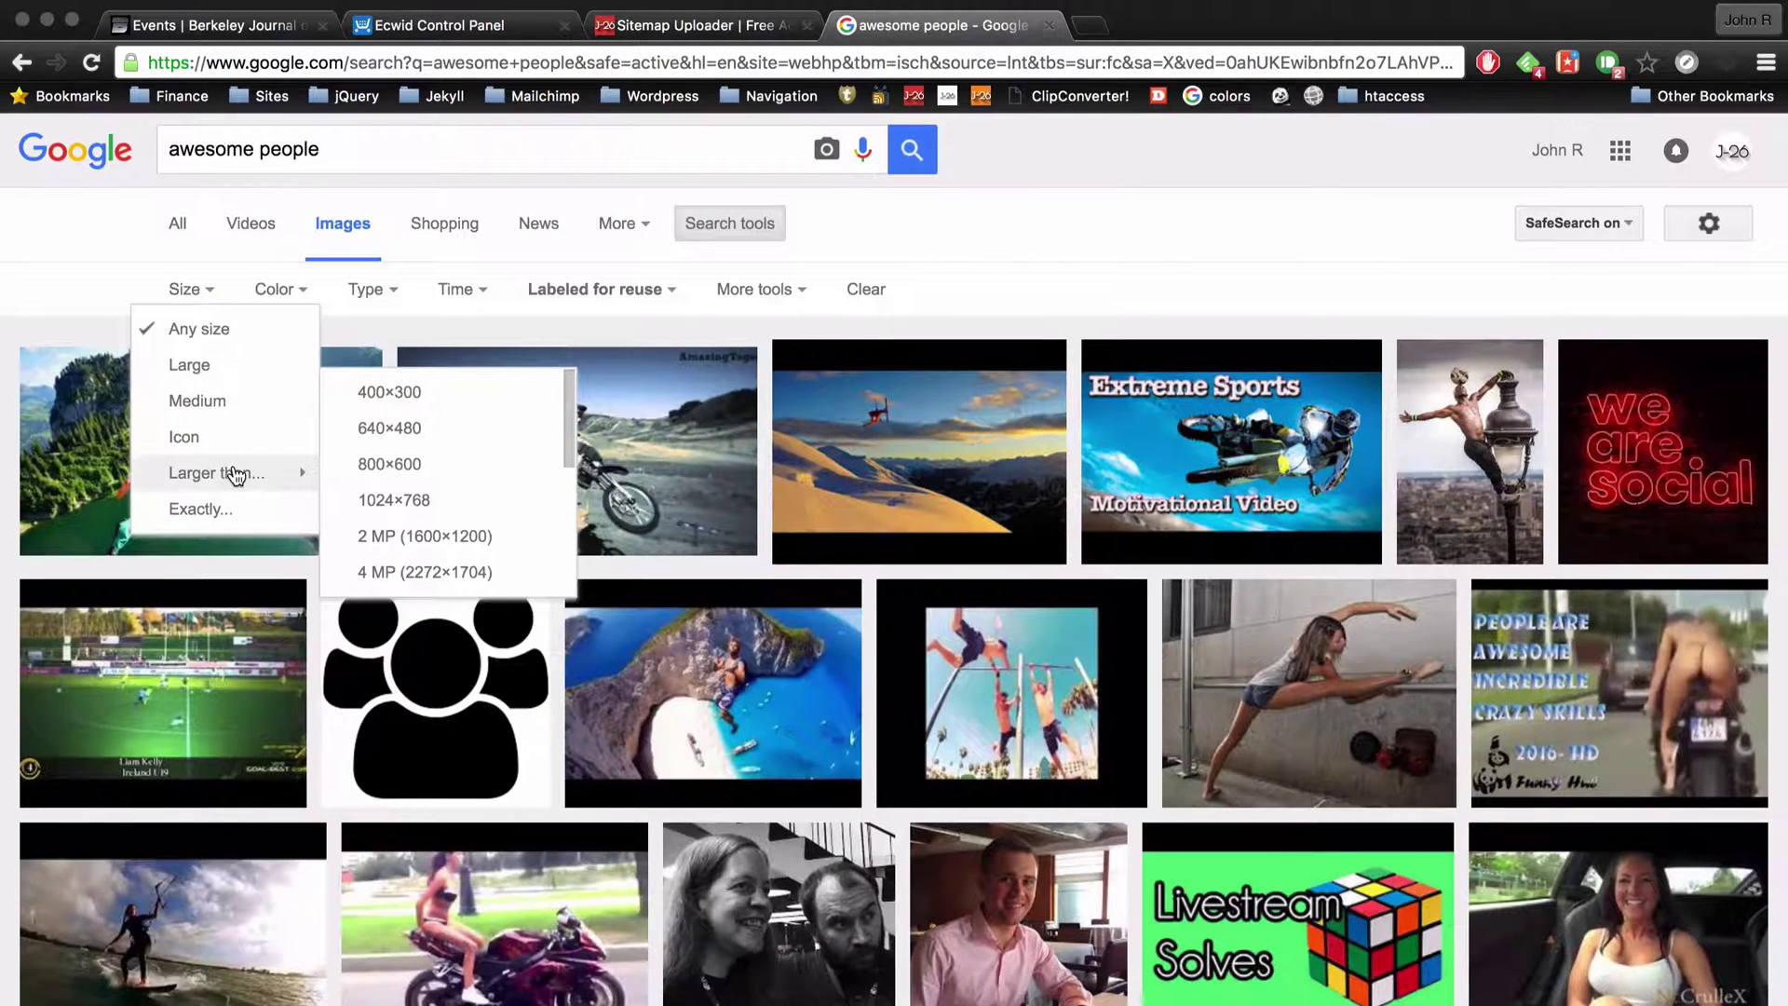
left_click(466, 471)
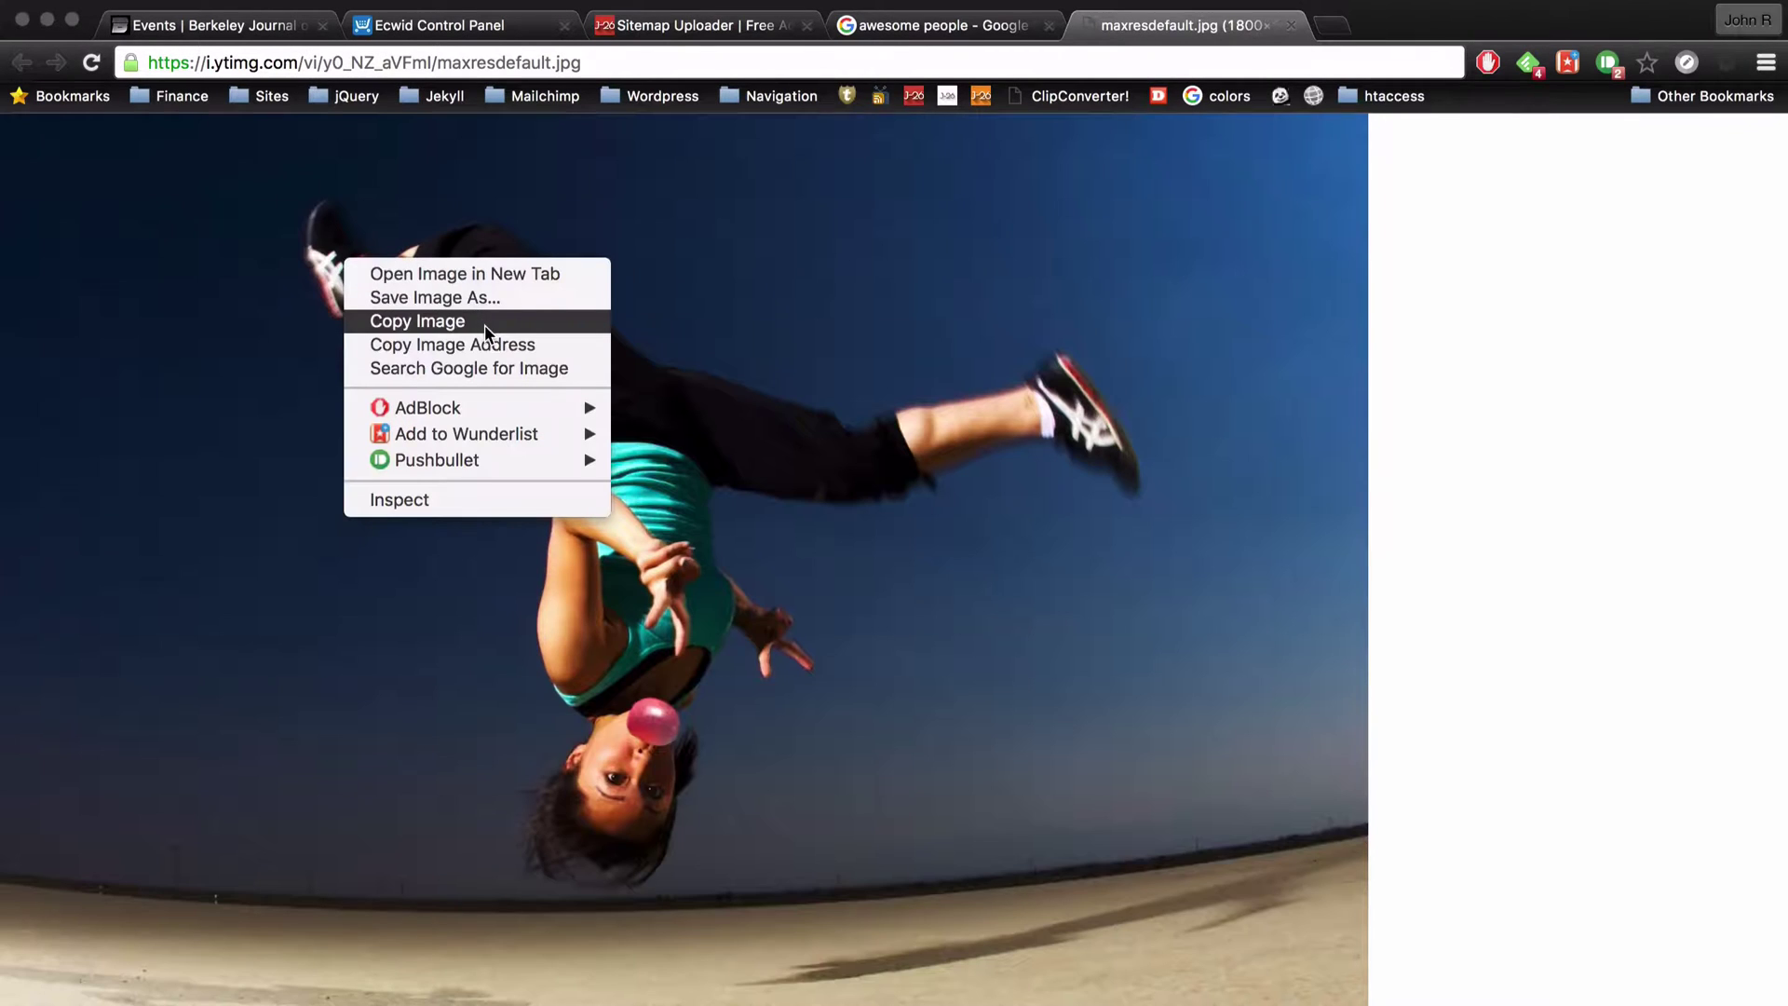
- Save the backflip photo as awesome.jpg on the Desktop and return to Muse
left_click(488, 302)
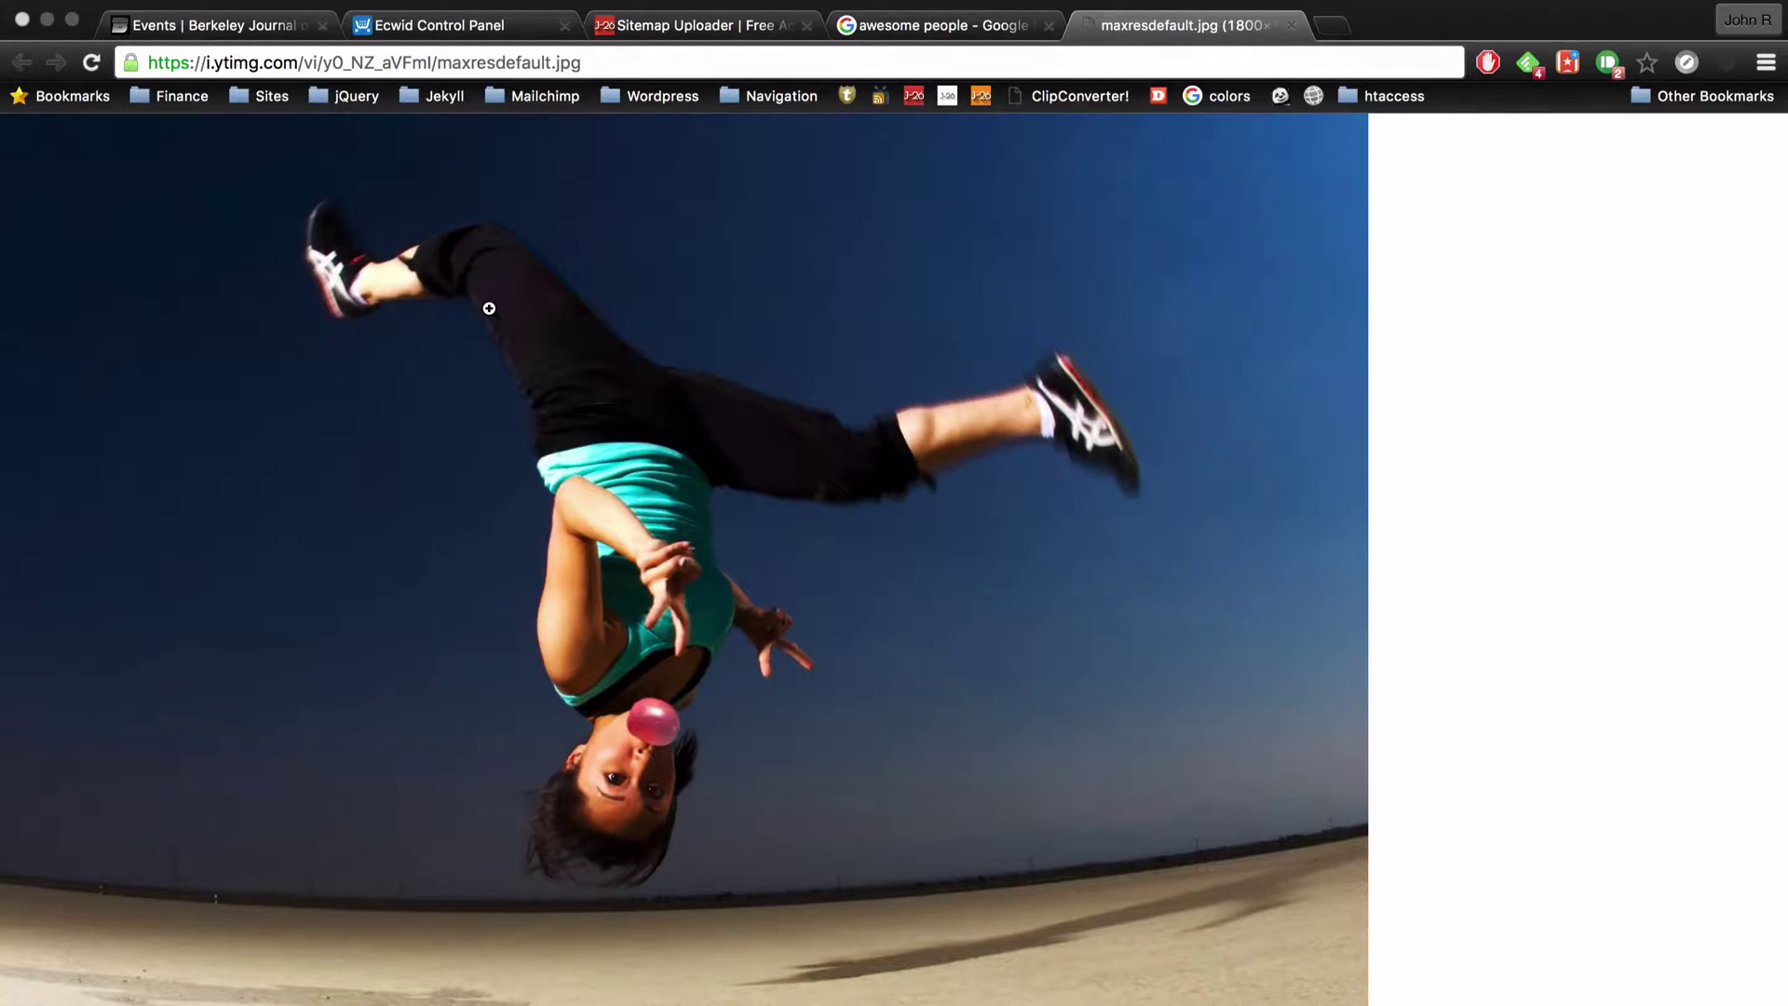
type("awesome")
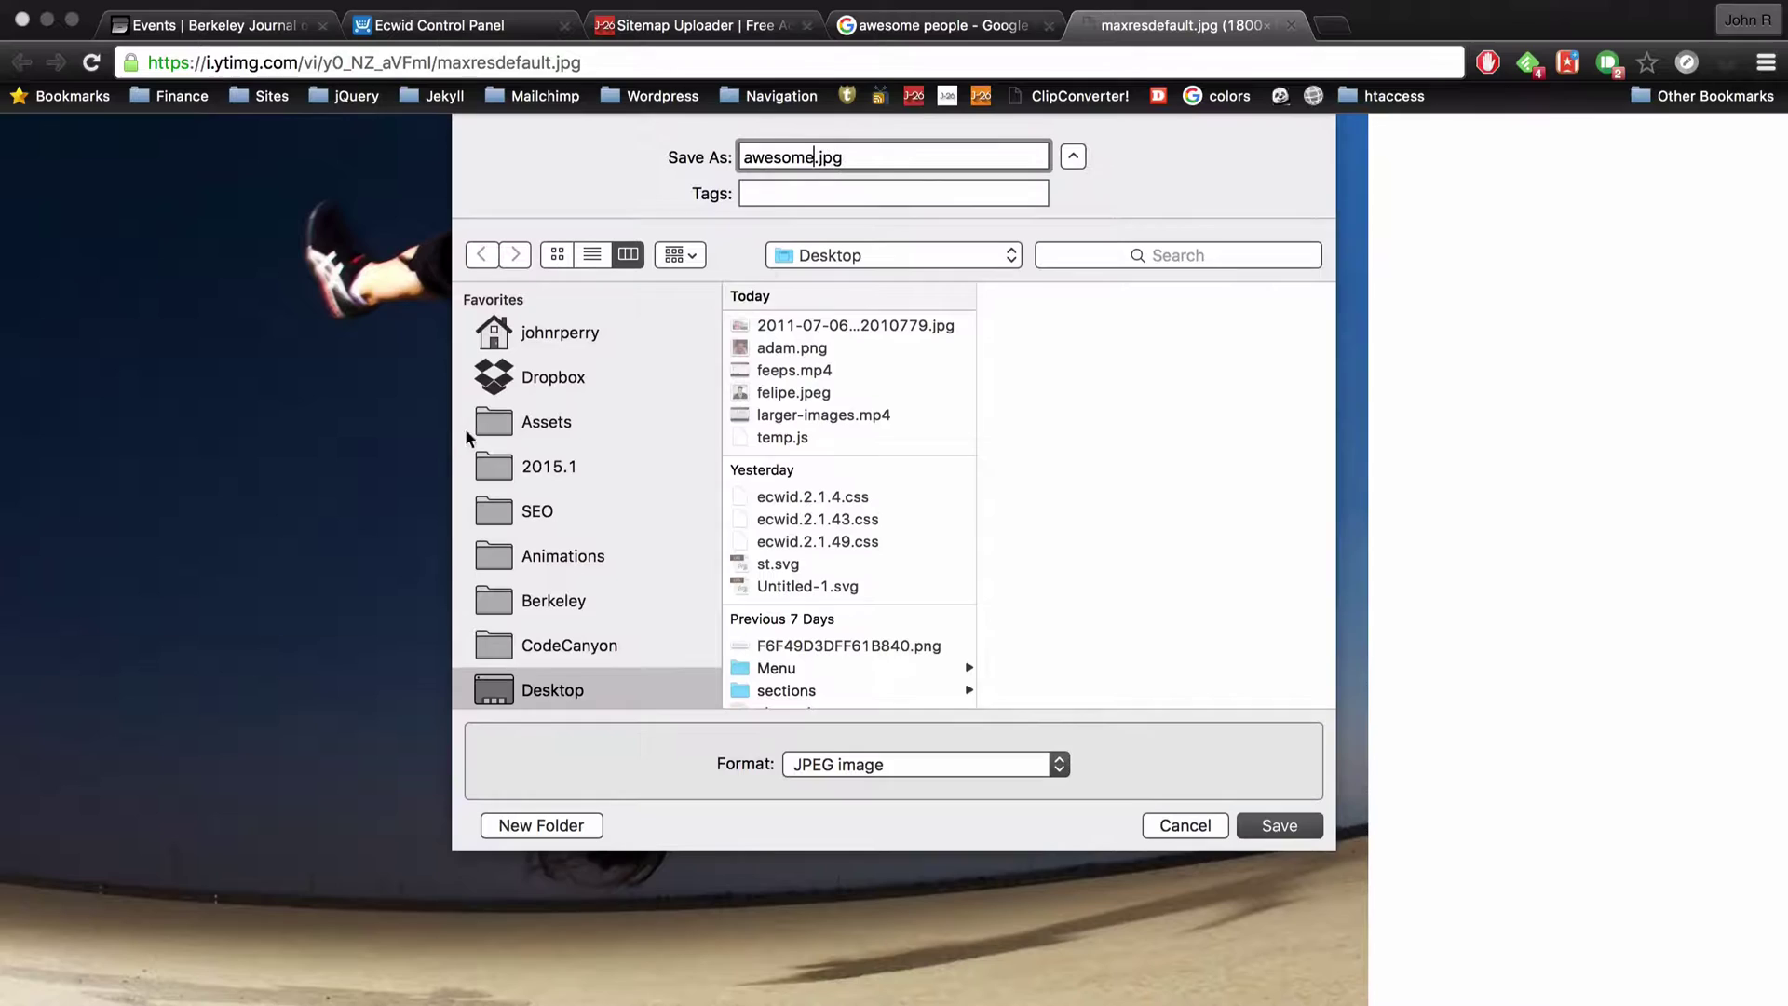
key("Return")
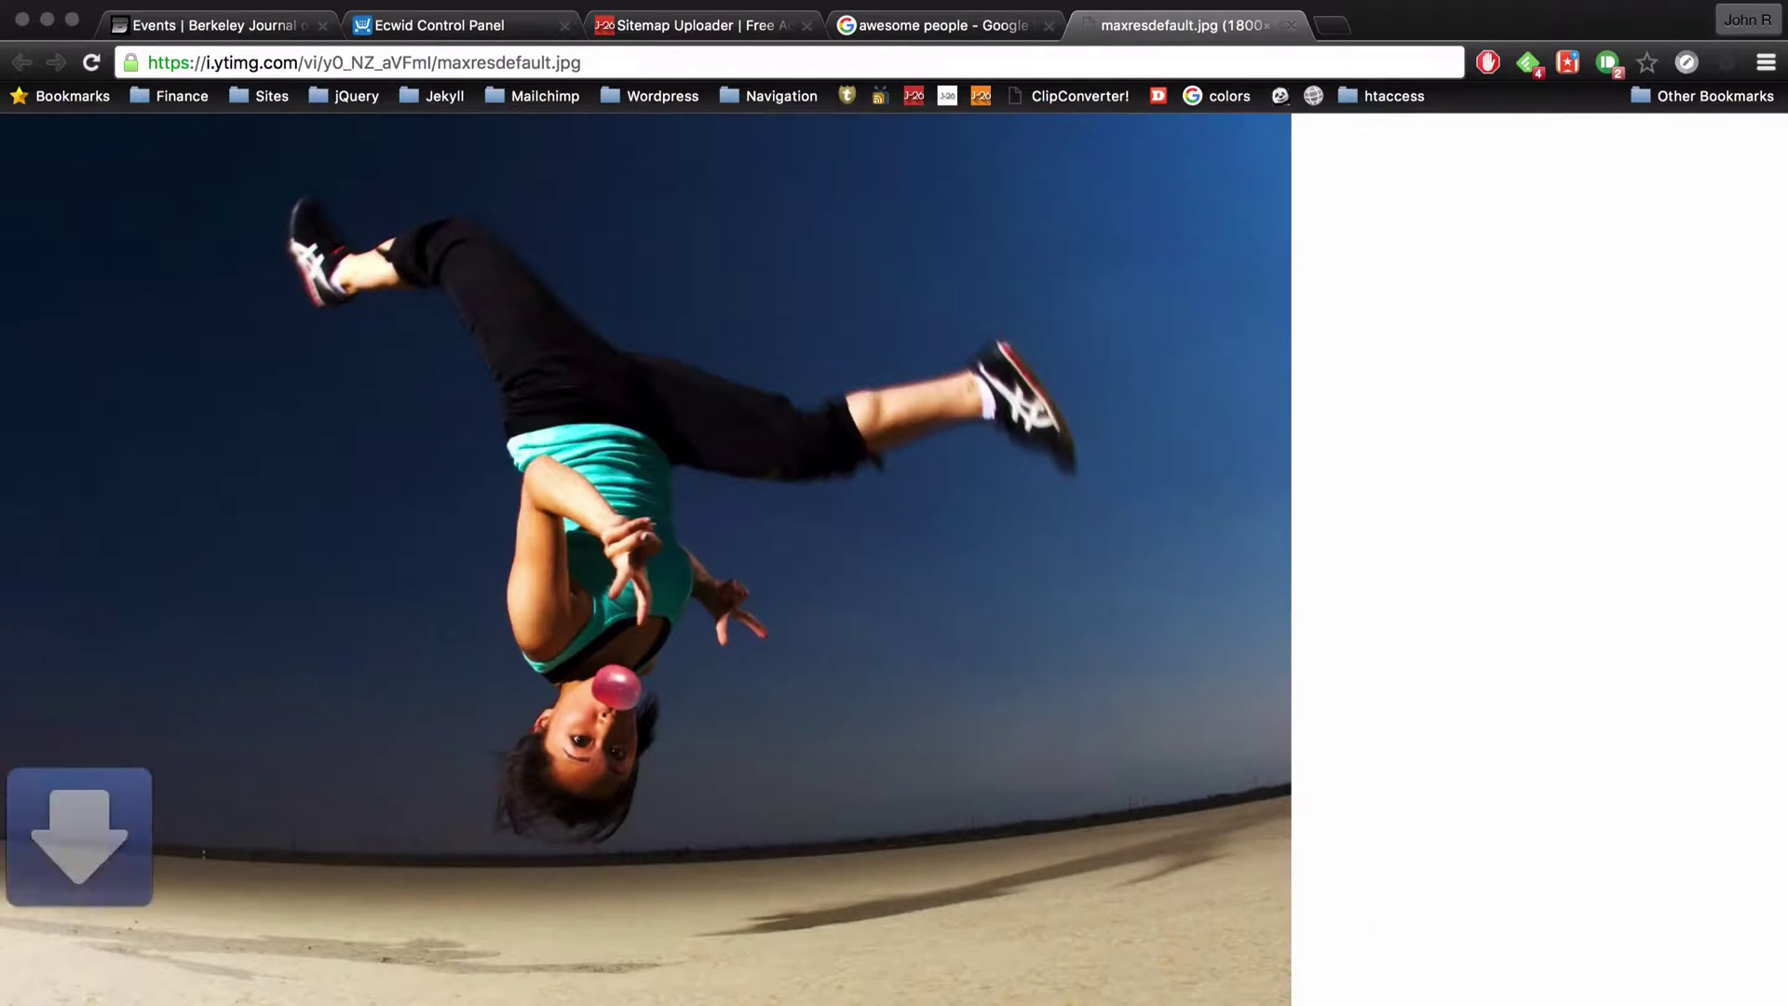
key("super+Tab")
key("super+Tab")
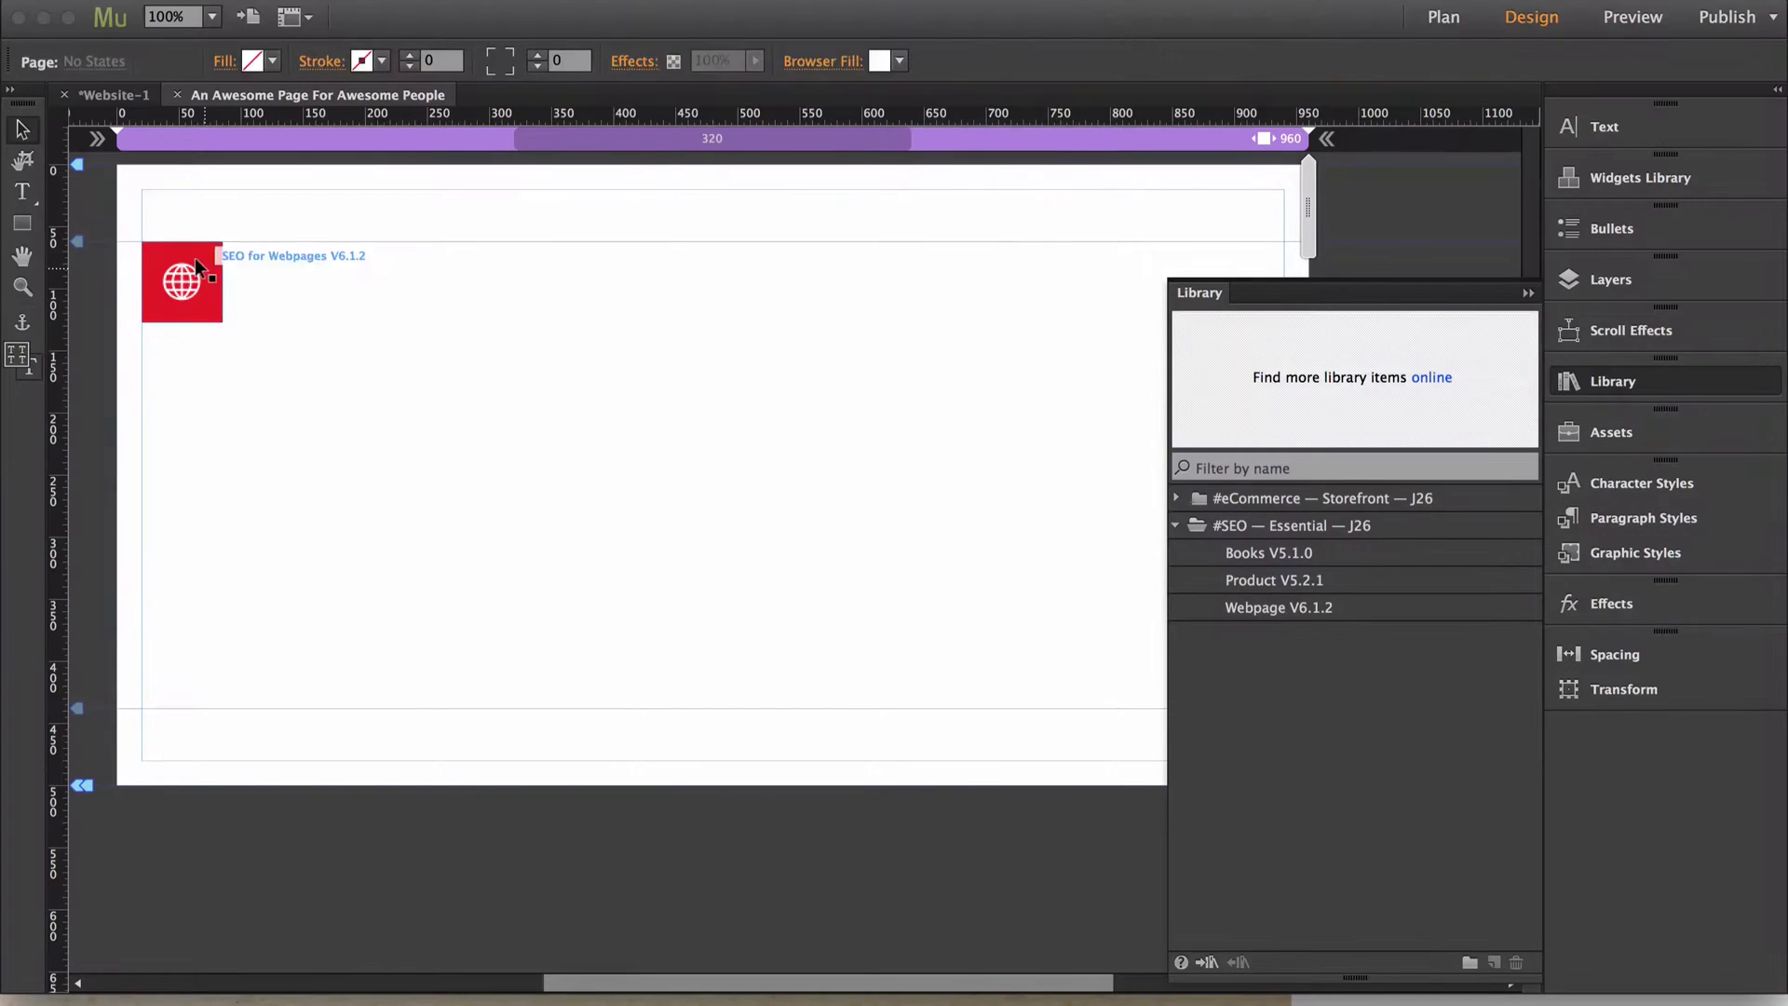
- Pick awesome.jpg from the Desktop as the SEO widget's webpage Image
left_click(244, 239)
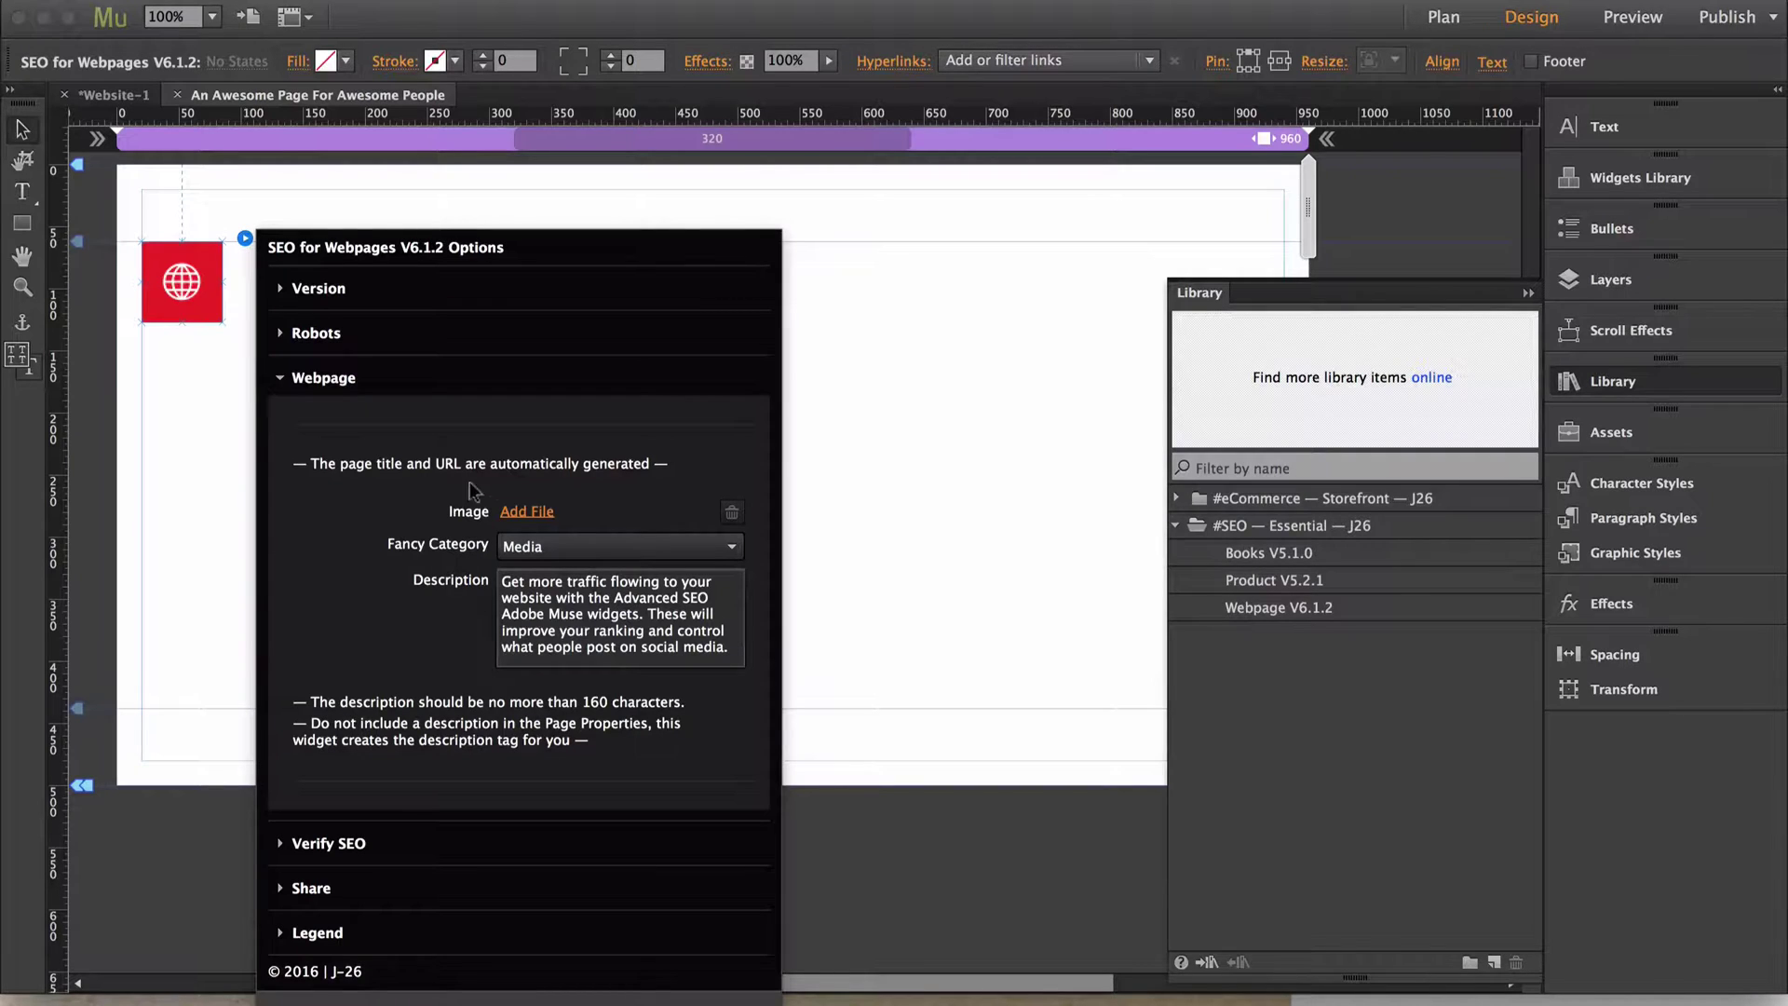
left_click(521, 512)
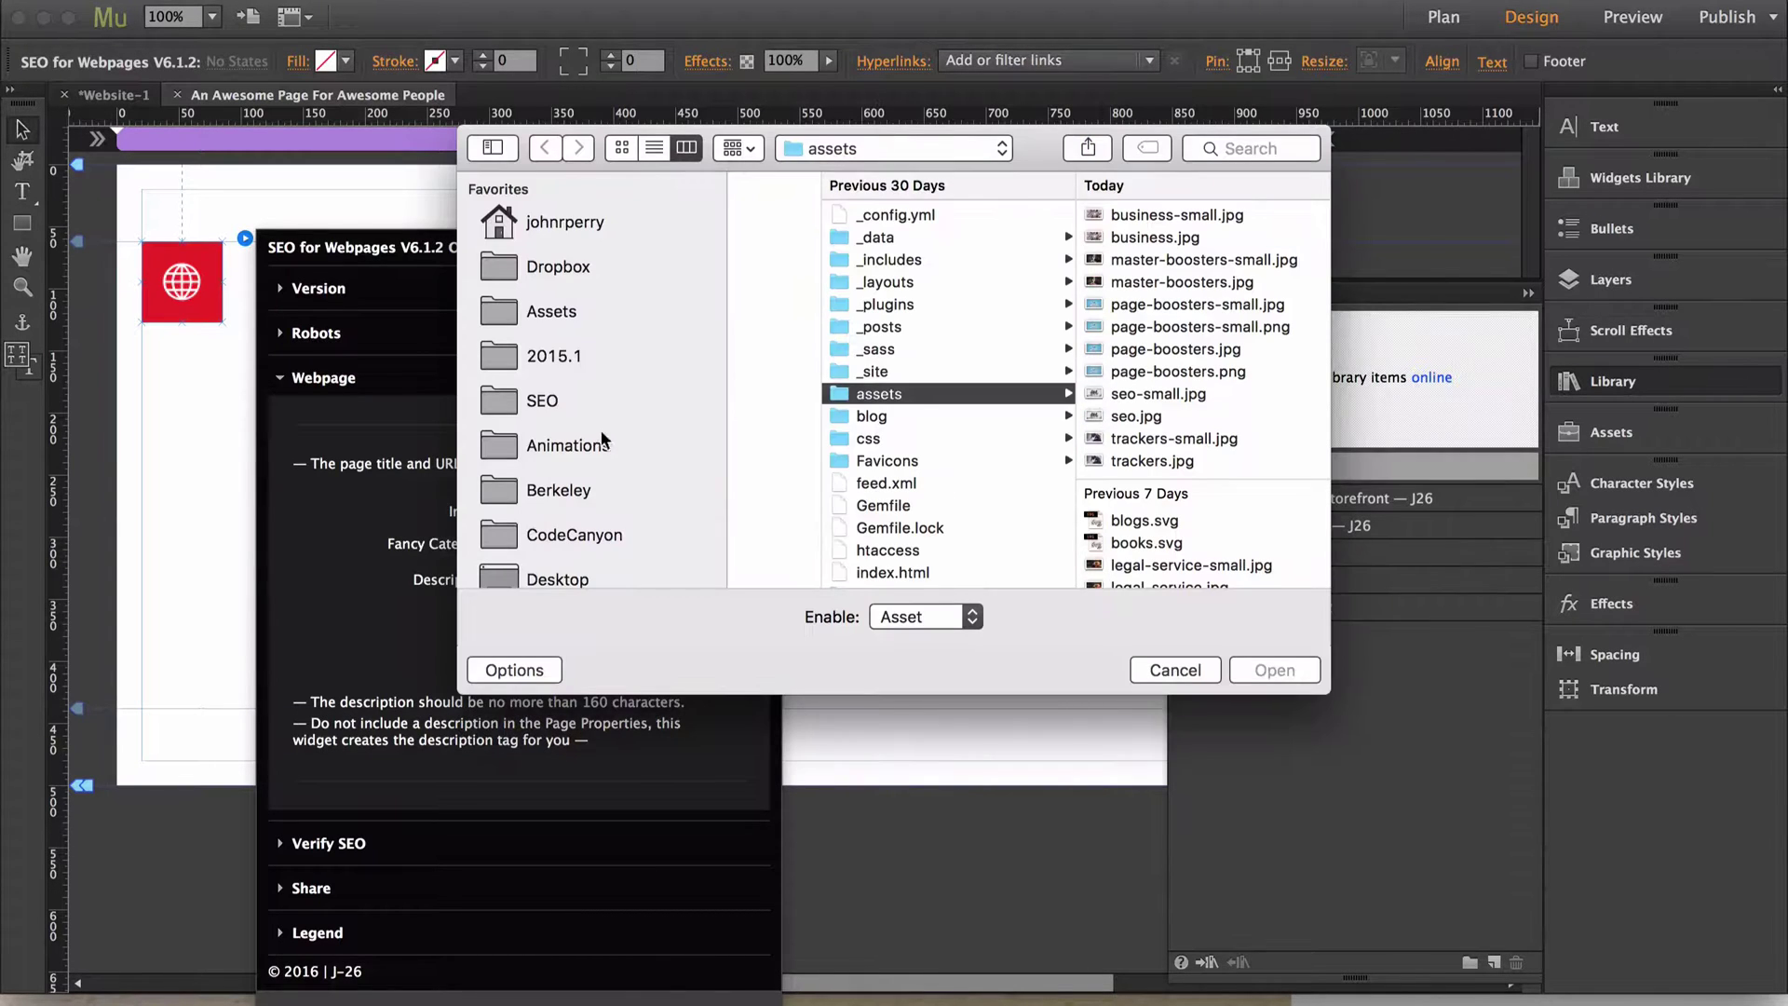
scroll(565, 535, "down", 2)
left_click(617, 503)
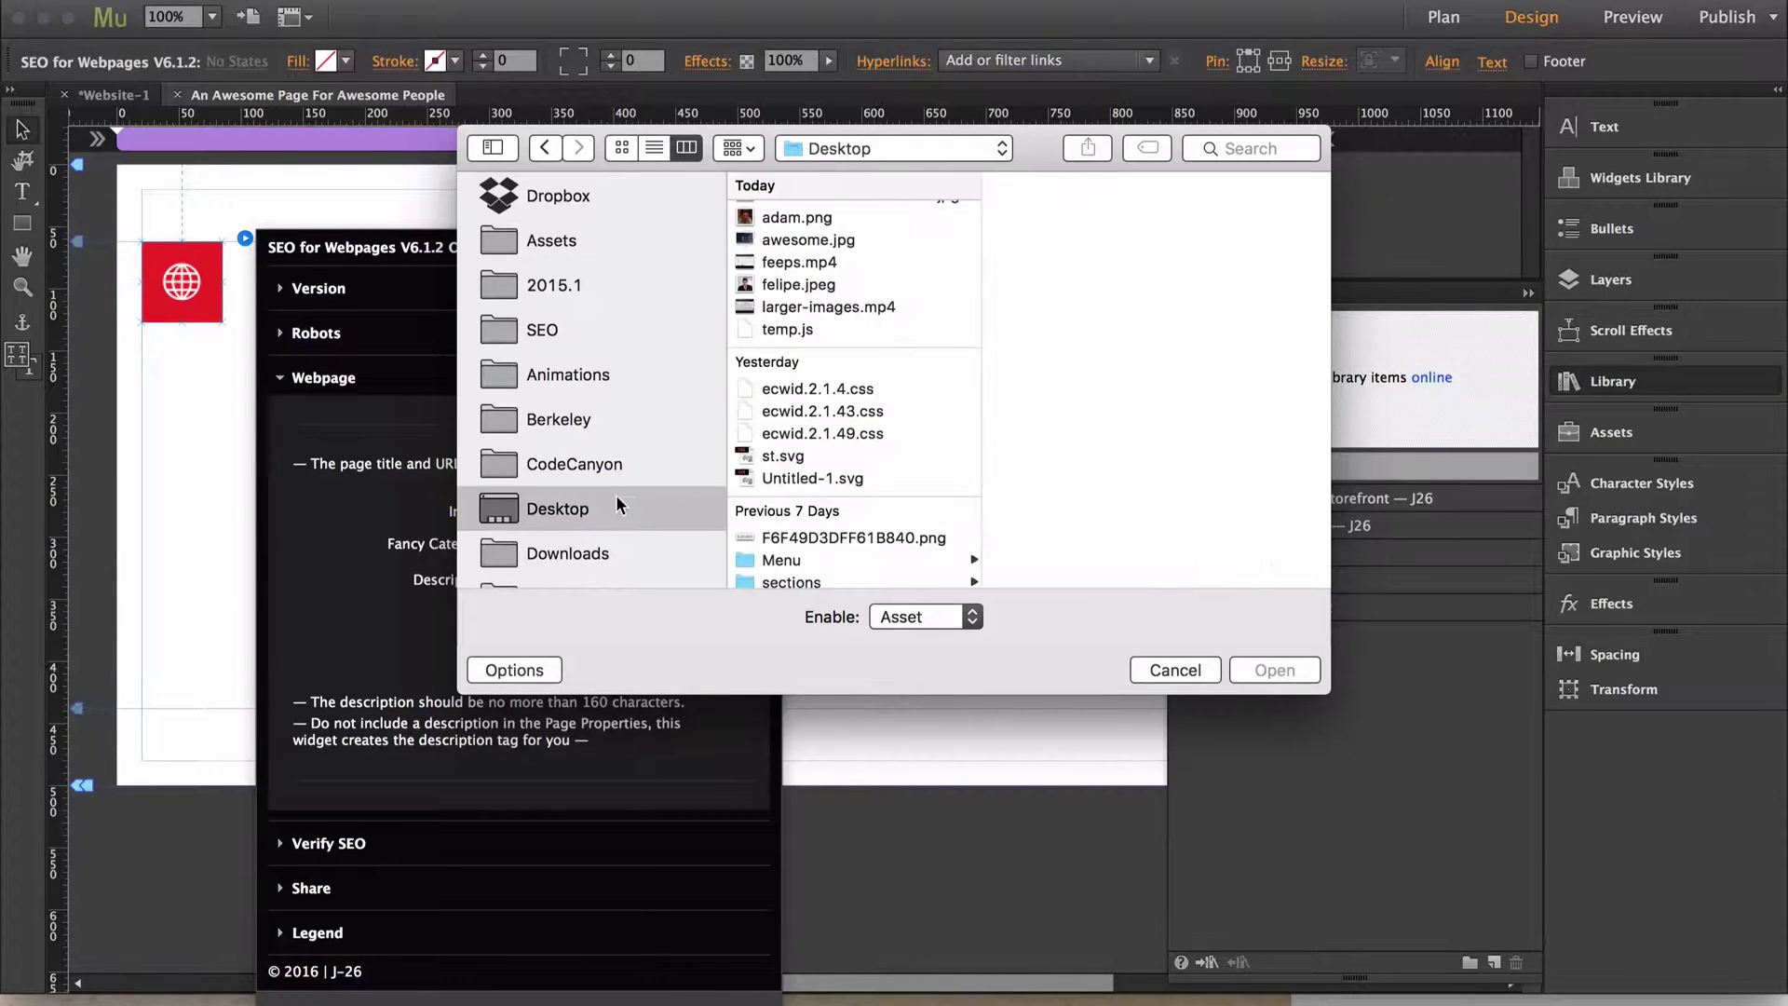
scroll(820, 229, "down", 1)
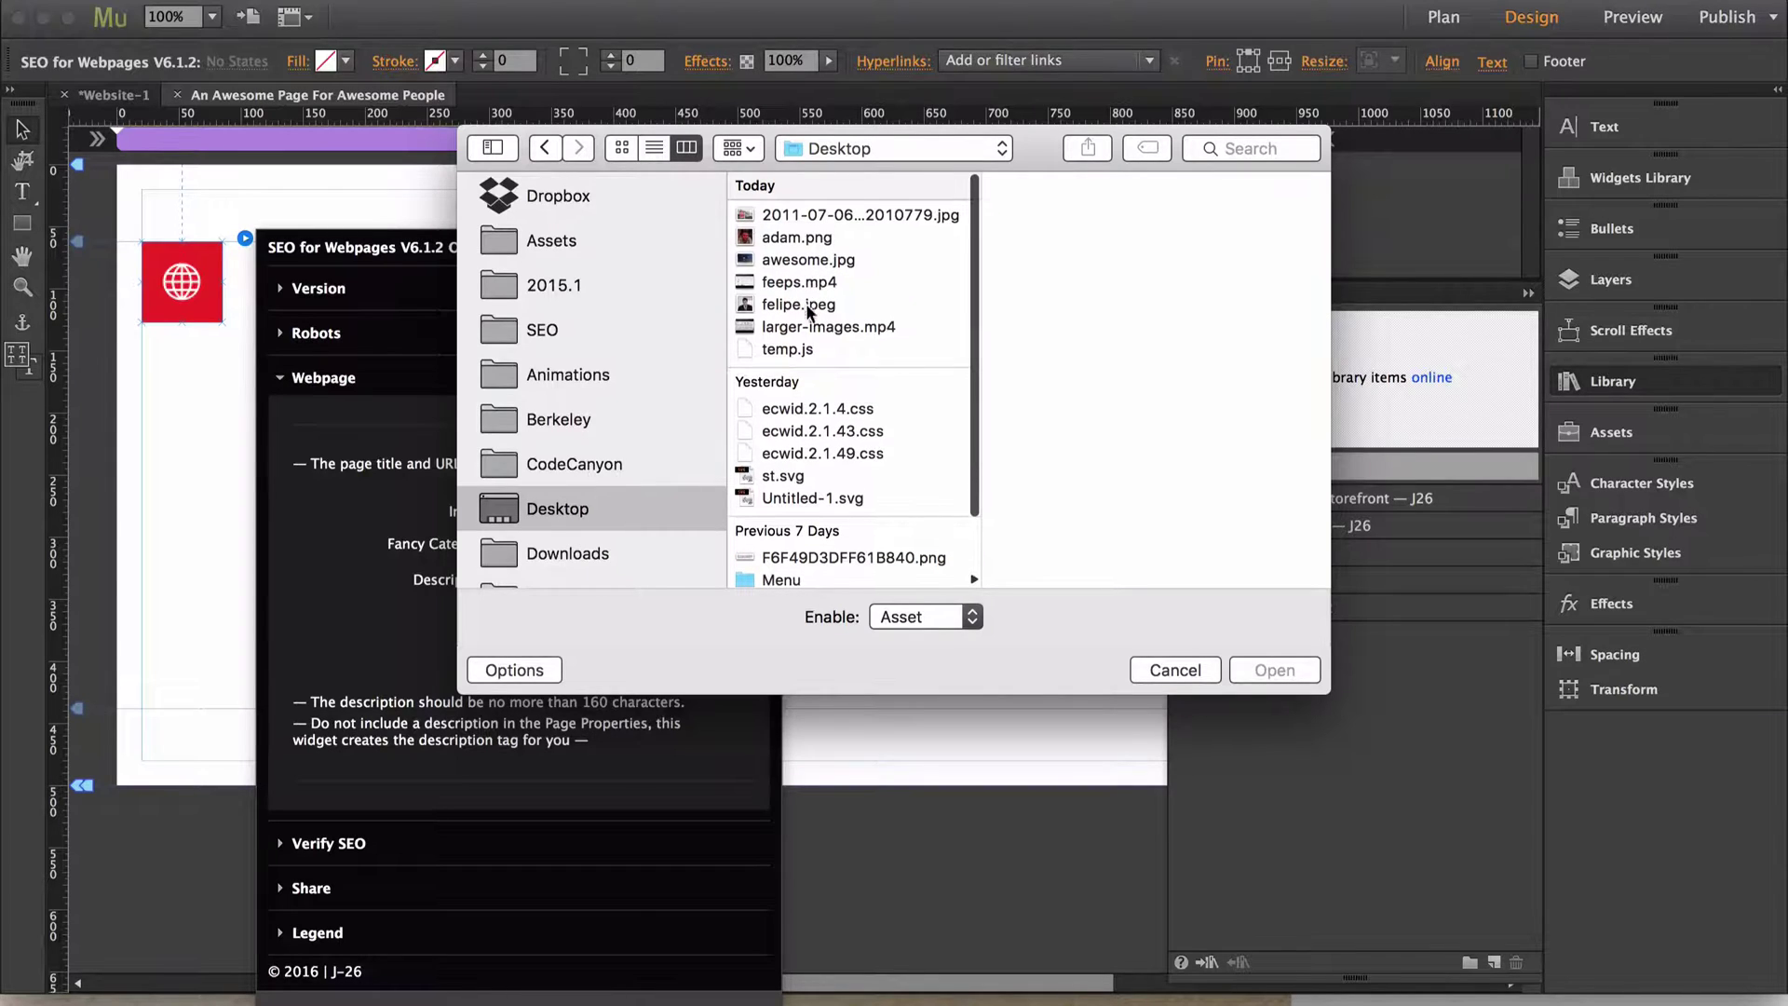
left_click(808, 256)
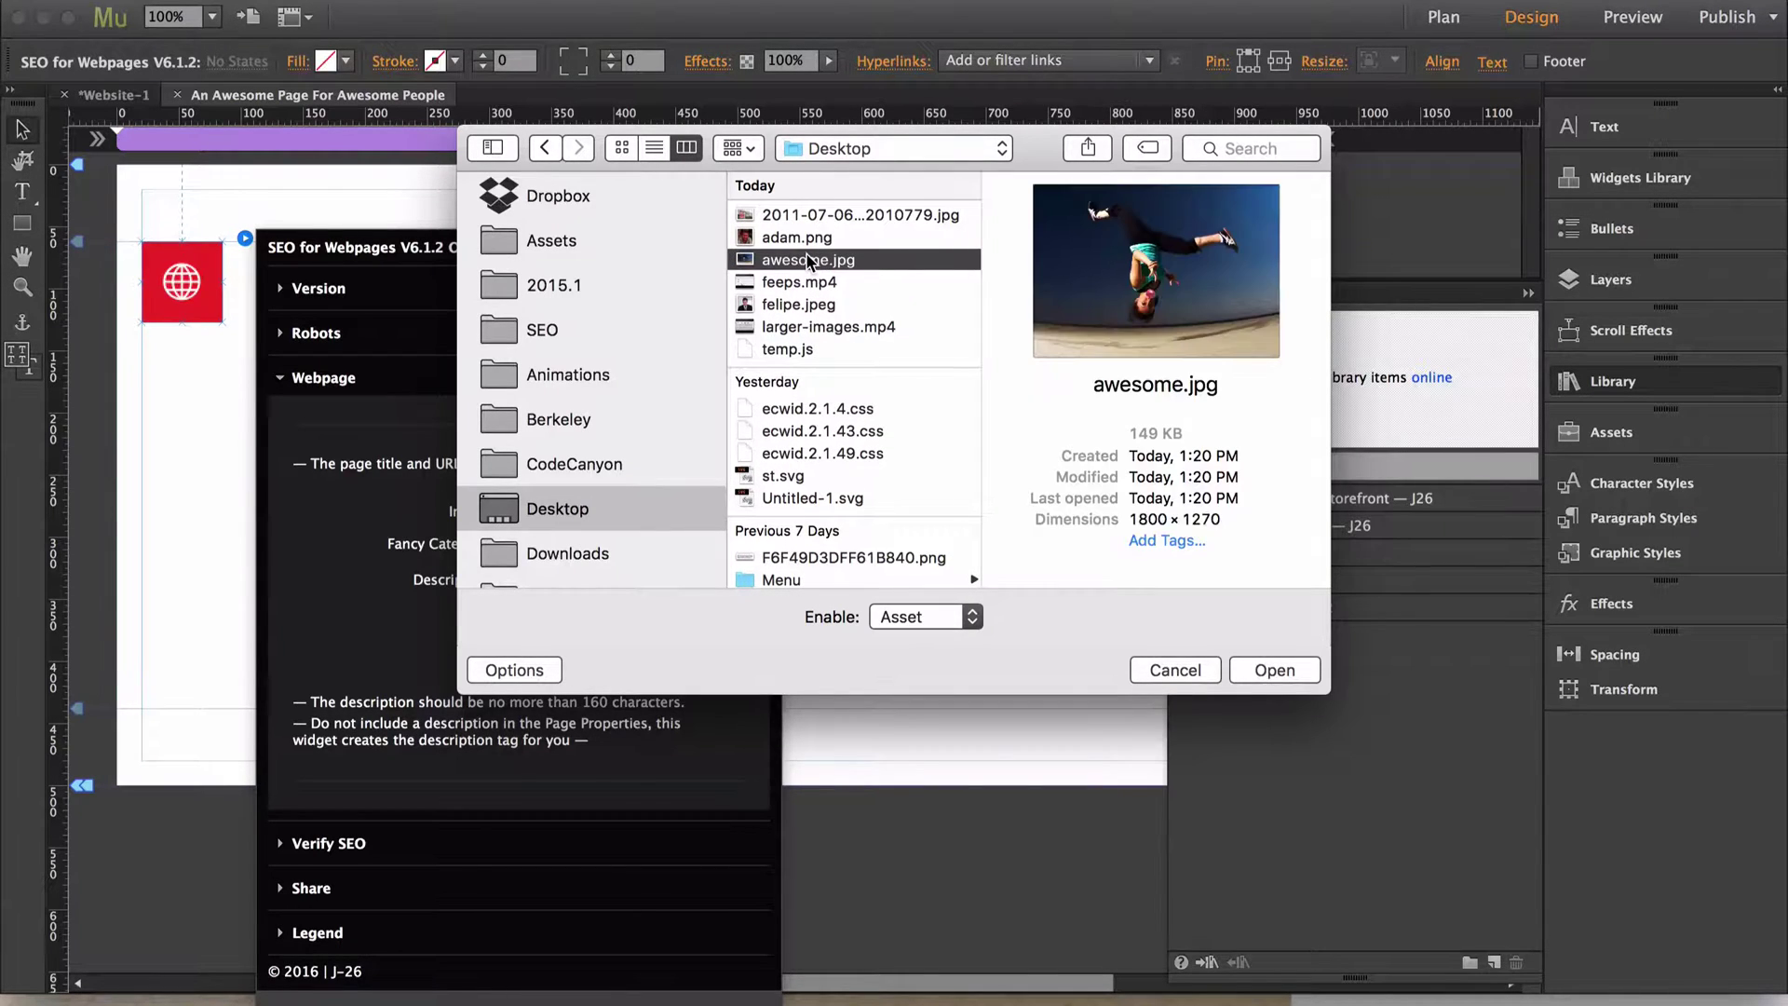
double_click(807, 257)
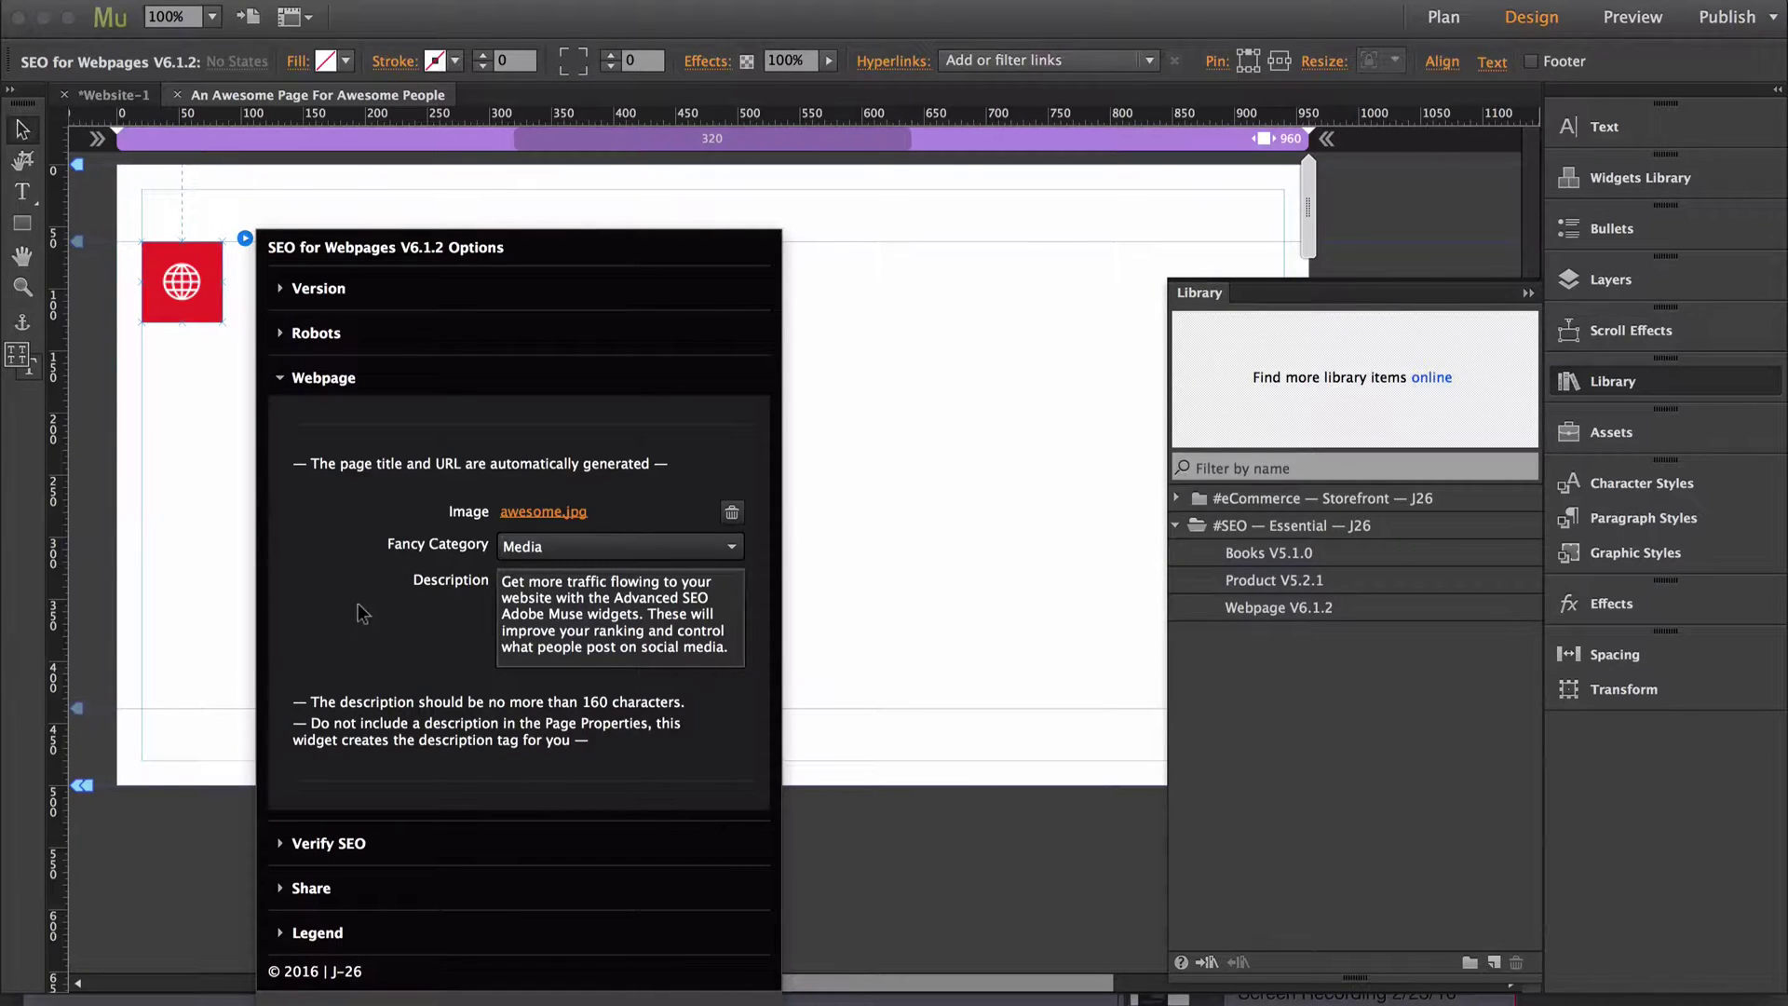
left_click(709, 556)
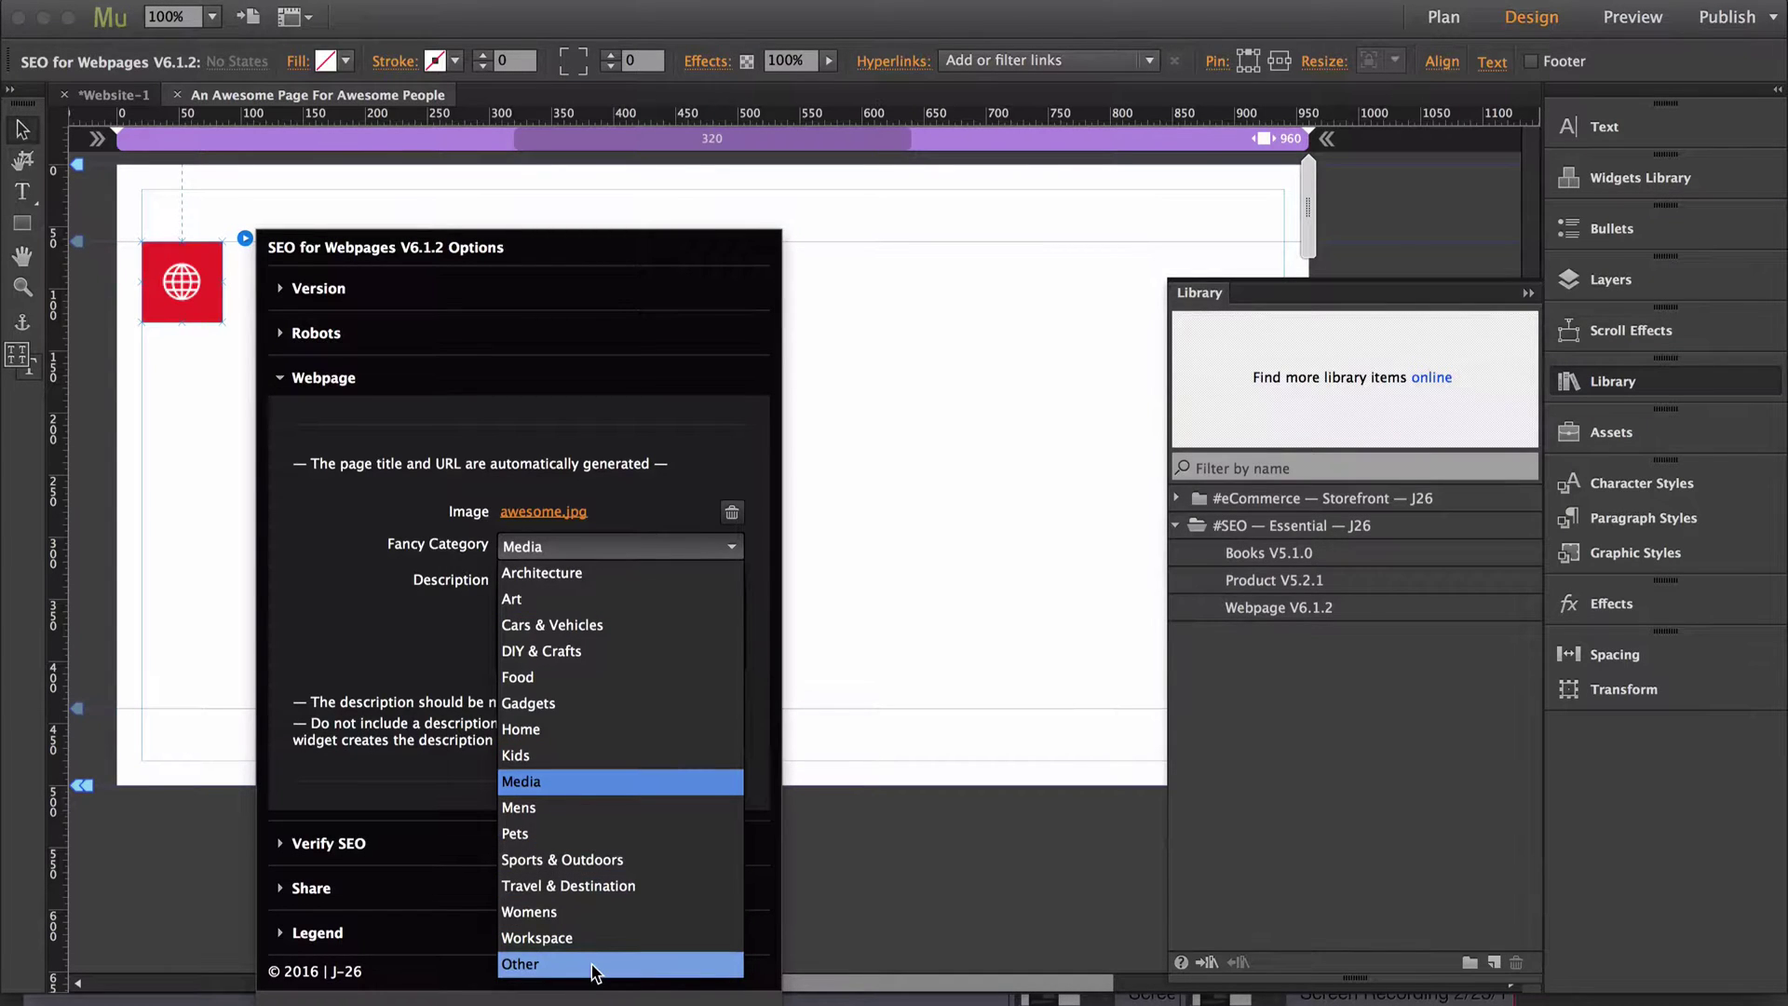
left_click(383, 663)
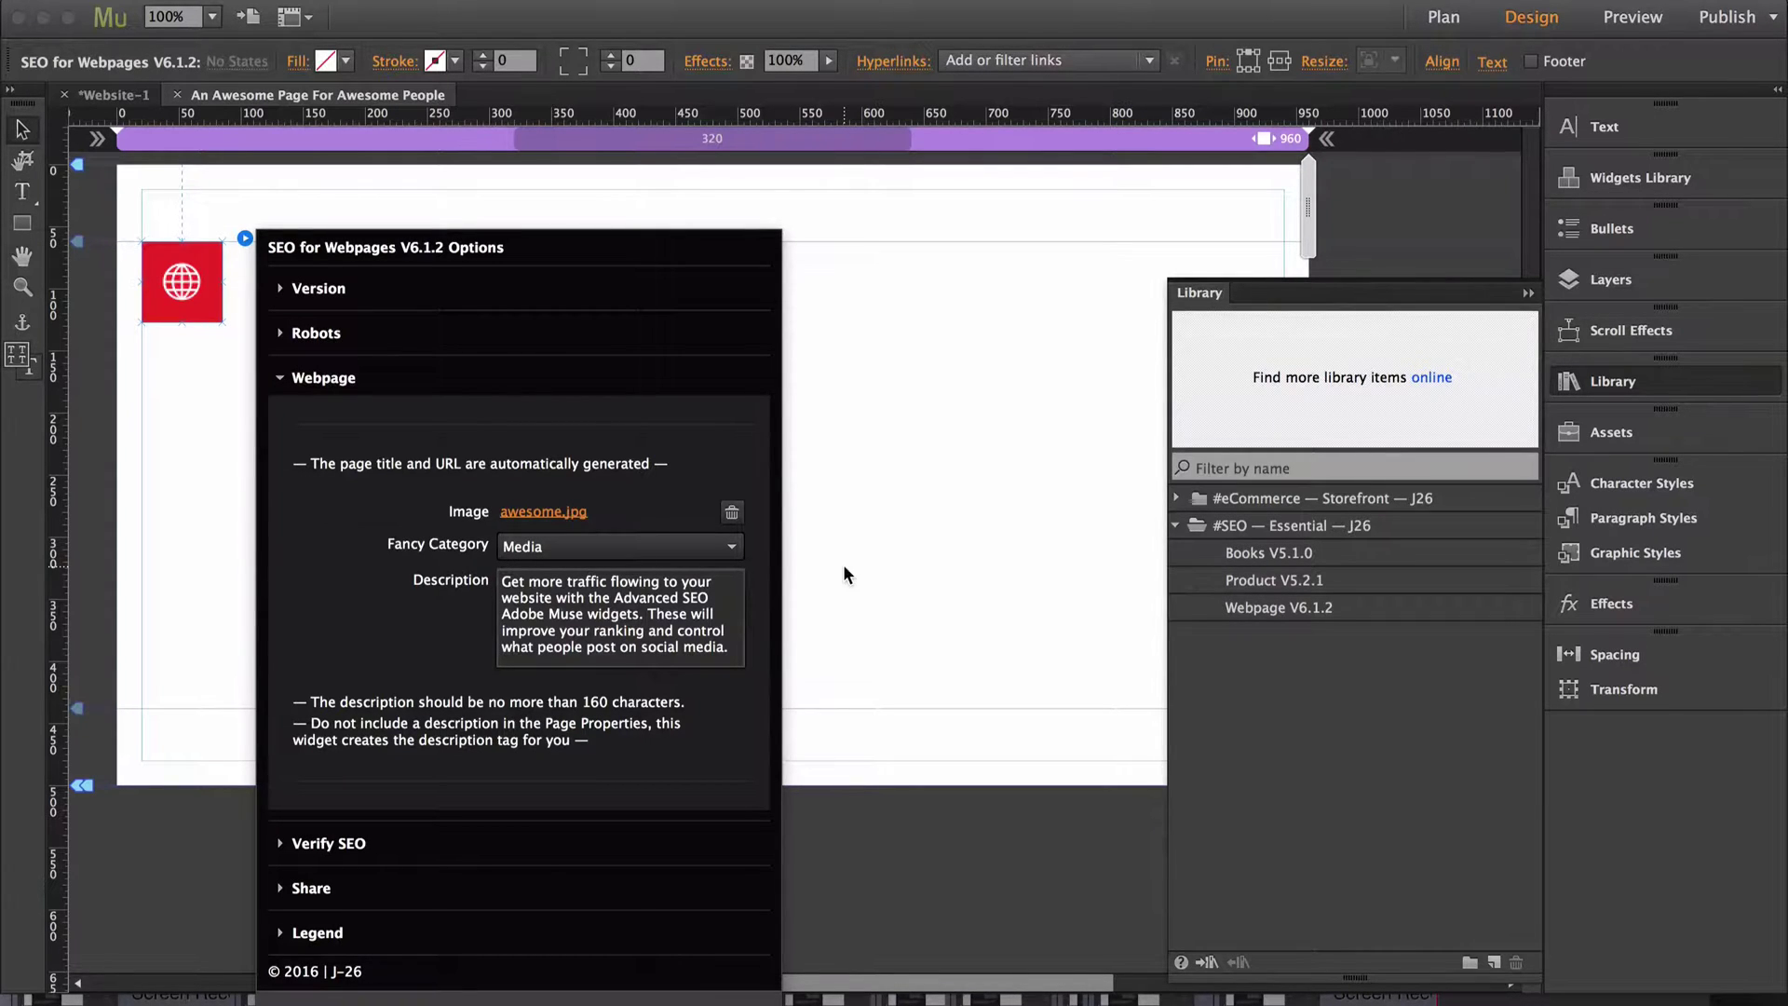
- Set the page name to 'SEO for Webpages | Free Adobe Muse Widget' in Page Properties
right_click(898, 398)
left_click(950, 658)
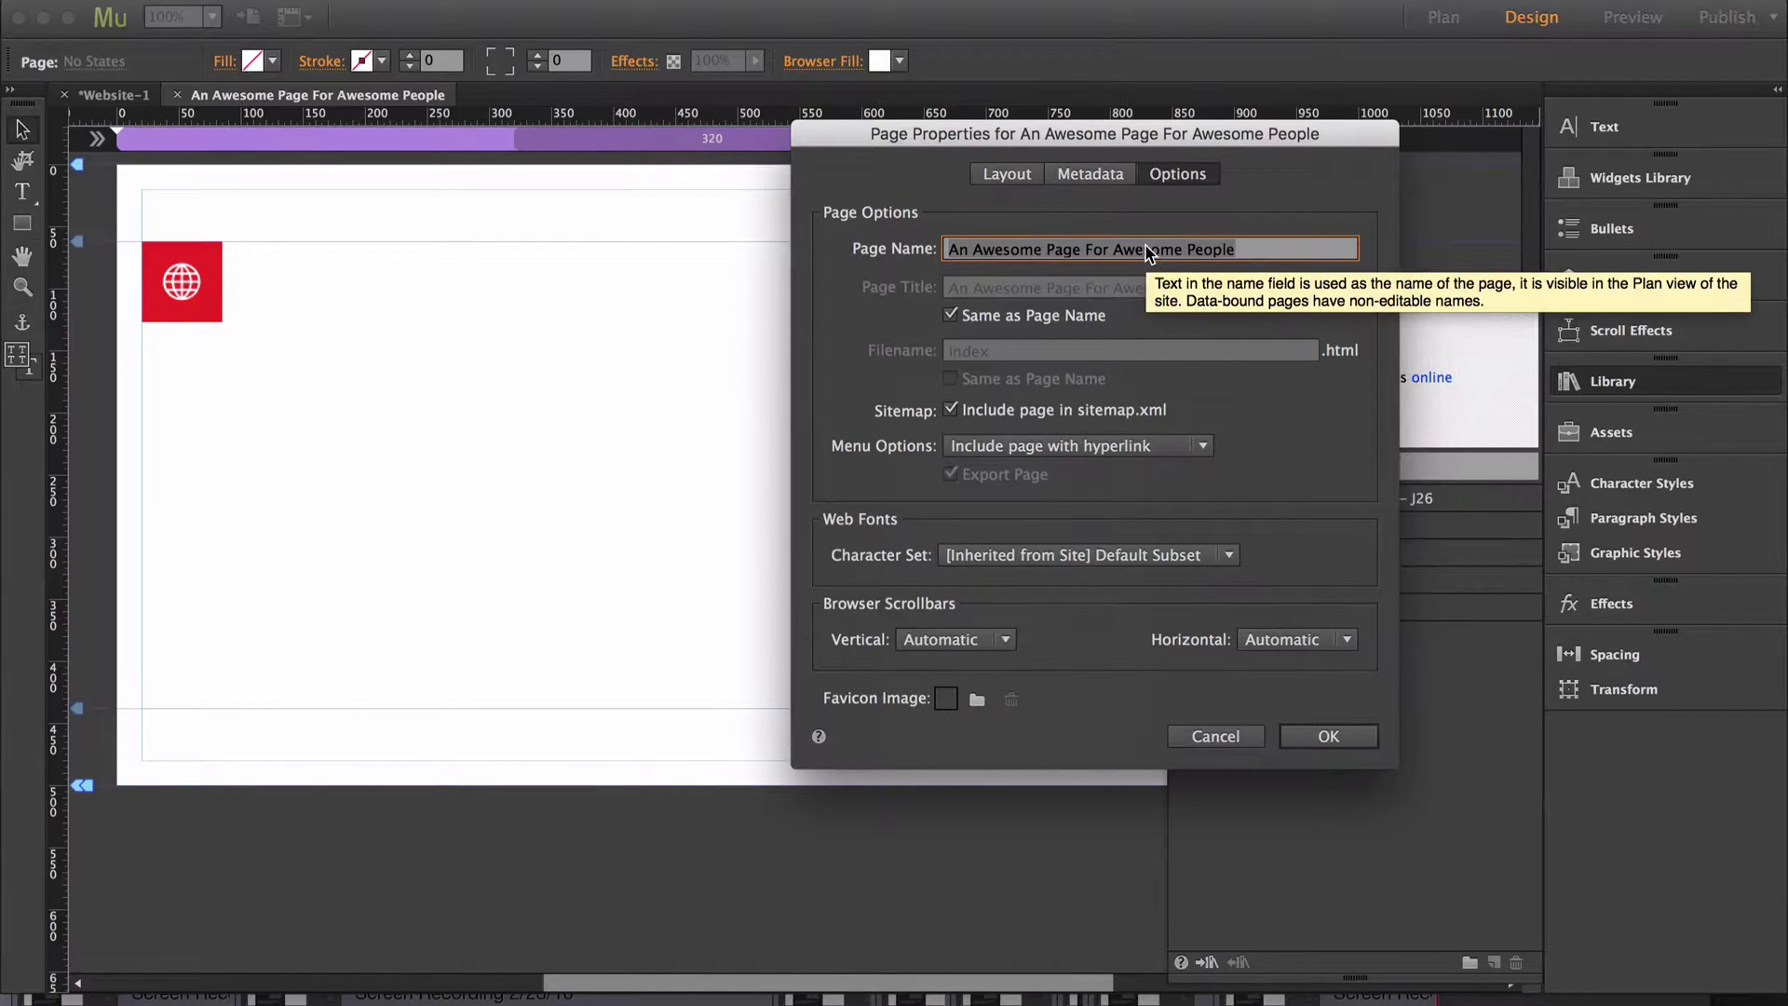
type("SEO for Webpages")
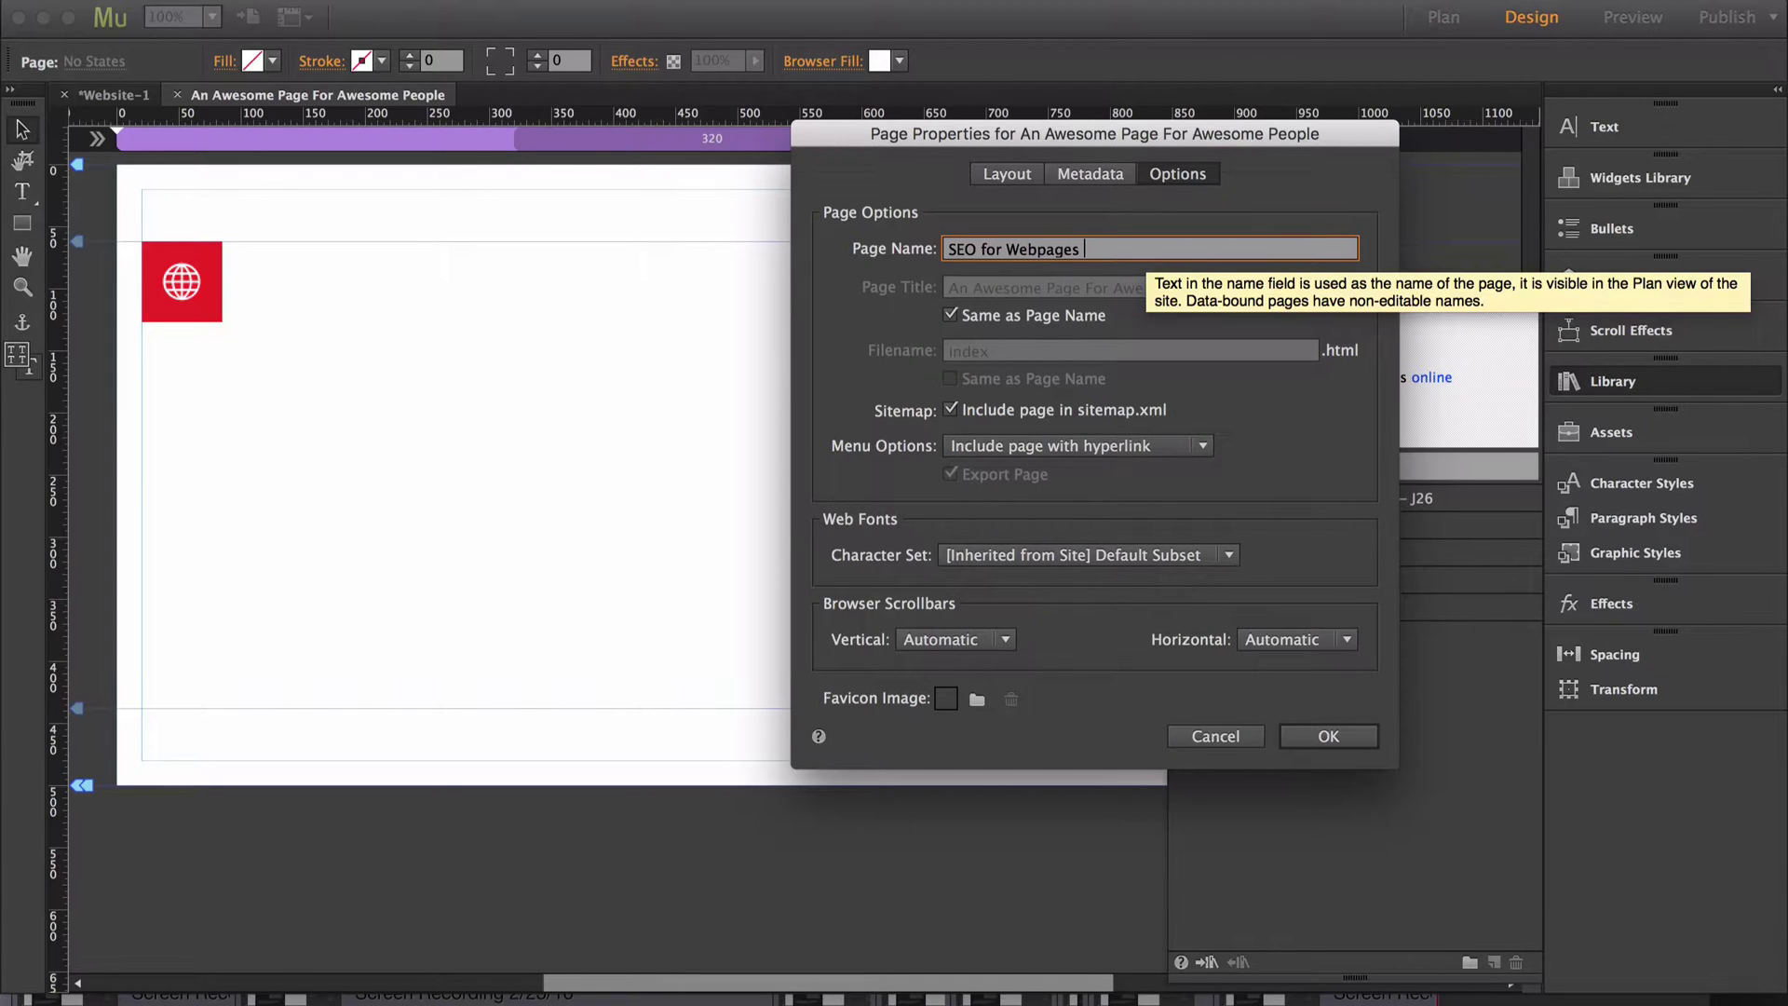
type(" | Free Adobe Muse Widget")
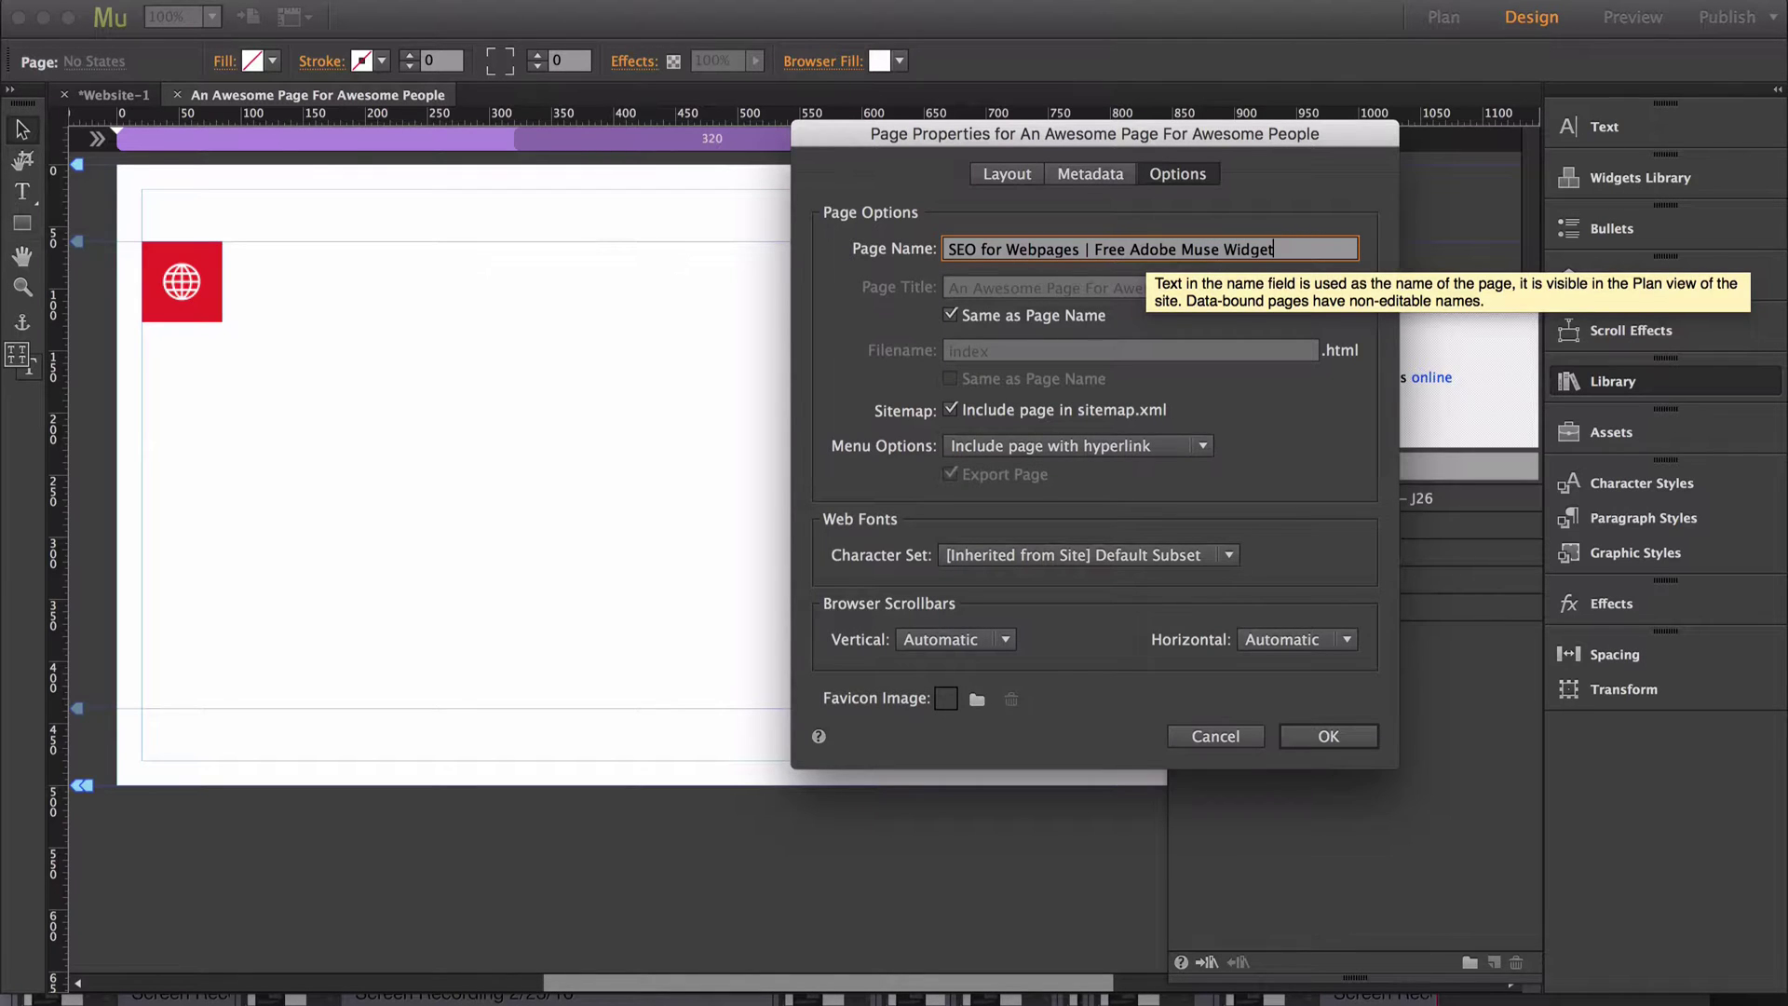
key("Tab")
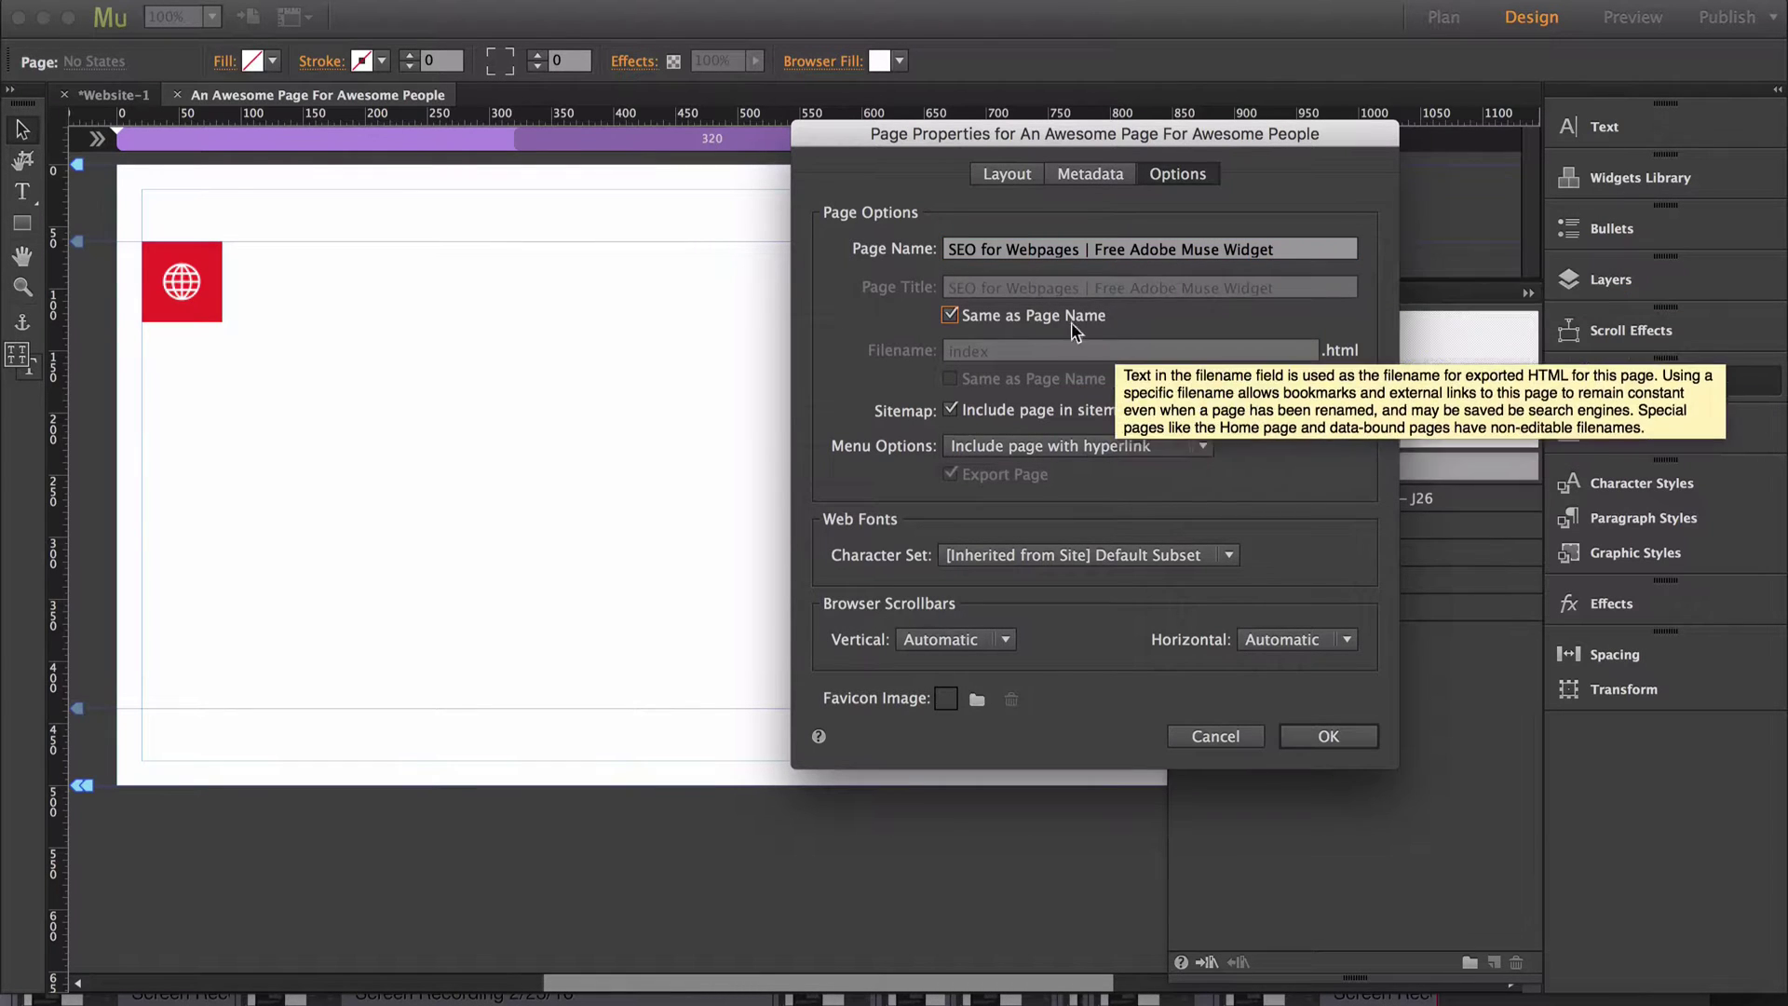
left_click(1328, 737)
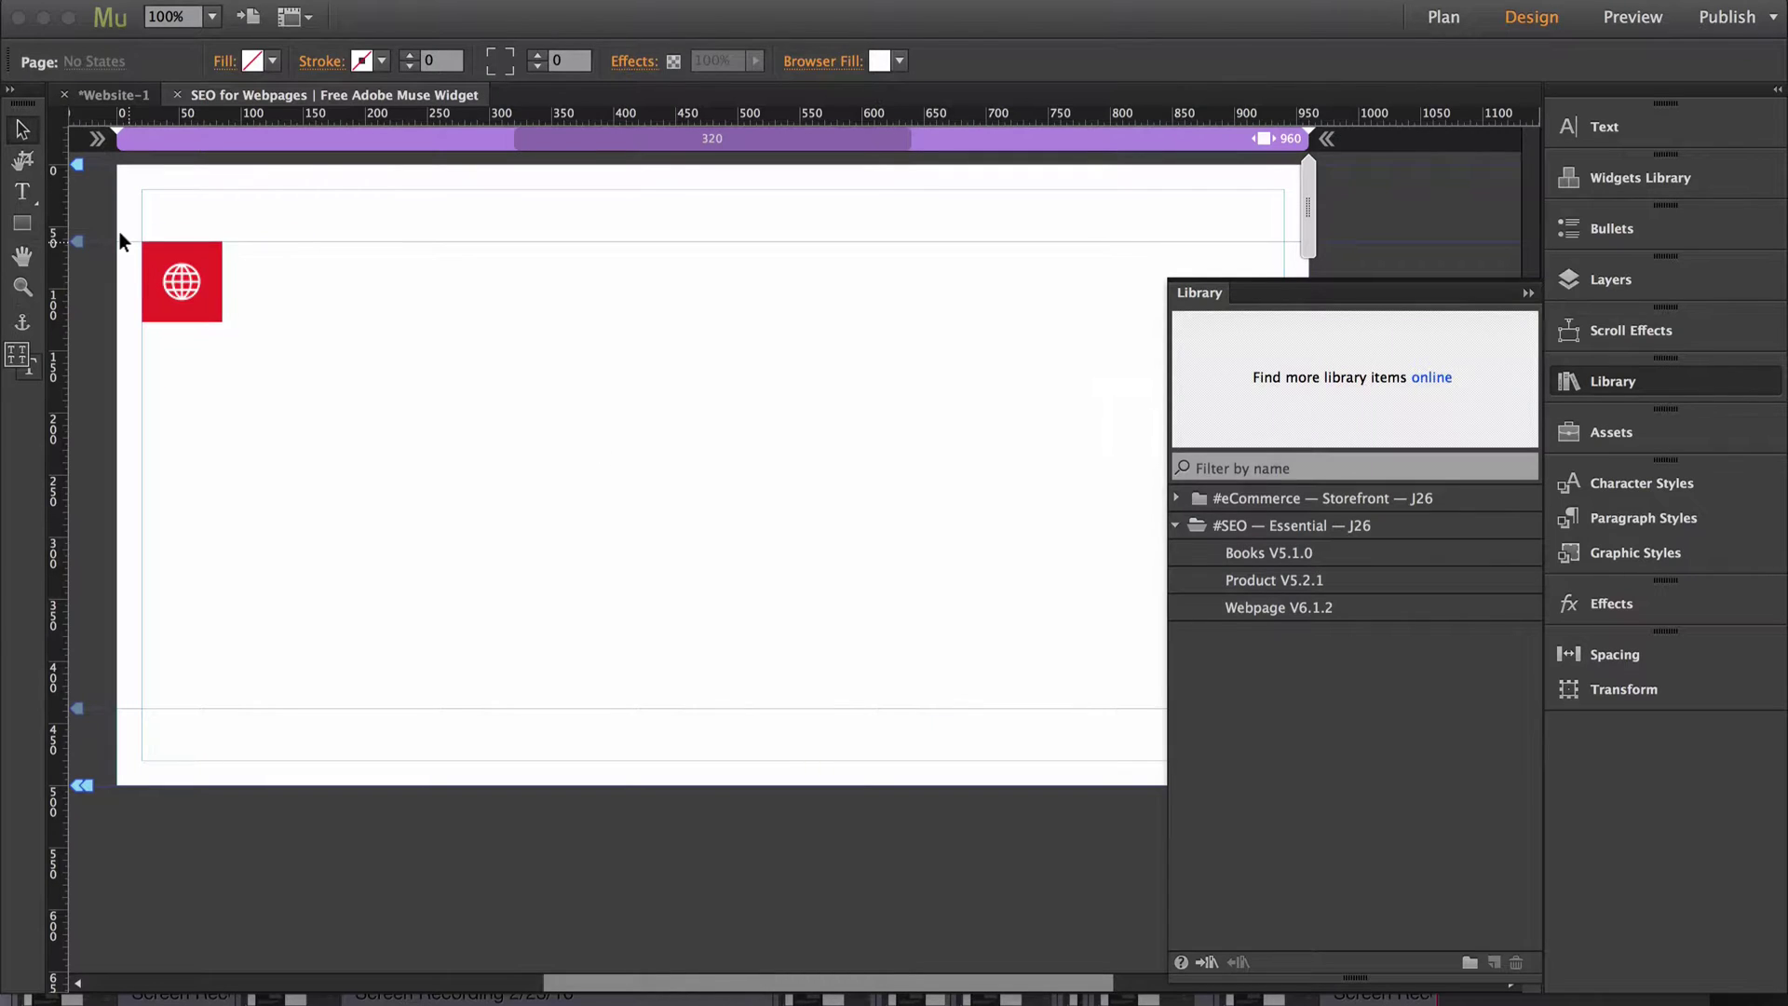
- Swap the SEO widget's image from awesome.jpg to assets/seo.jpg and close its options
left_click(170, 270)
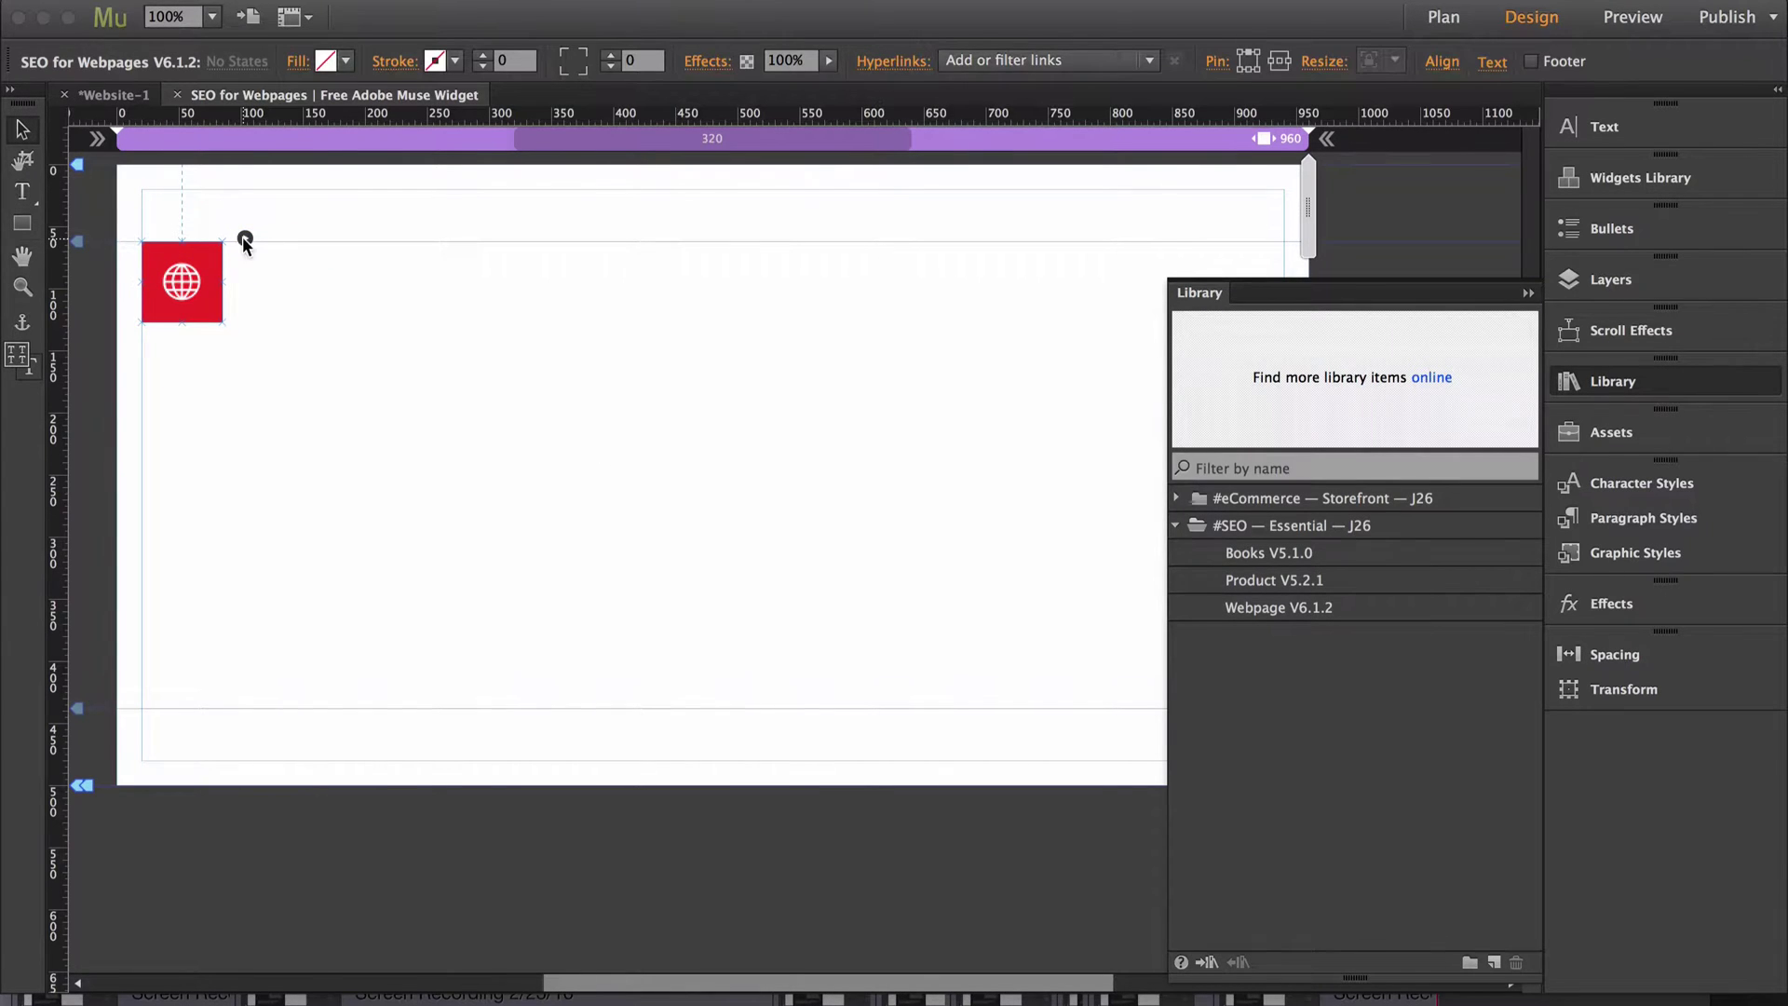
left_click(245, 238)
left_click(543, 512)
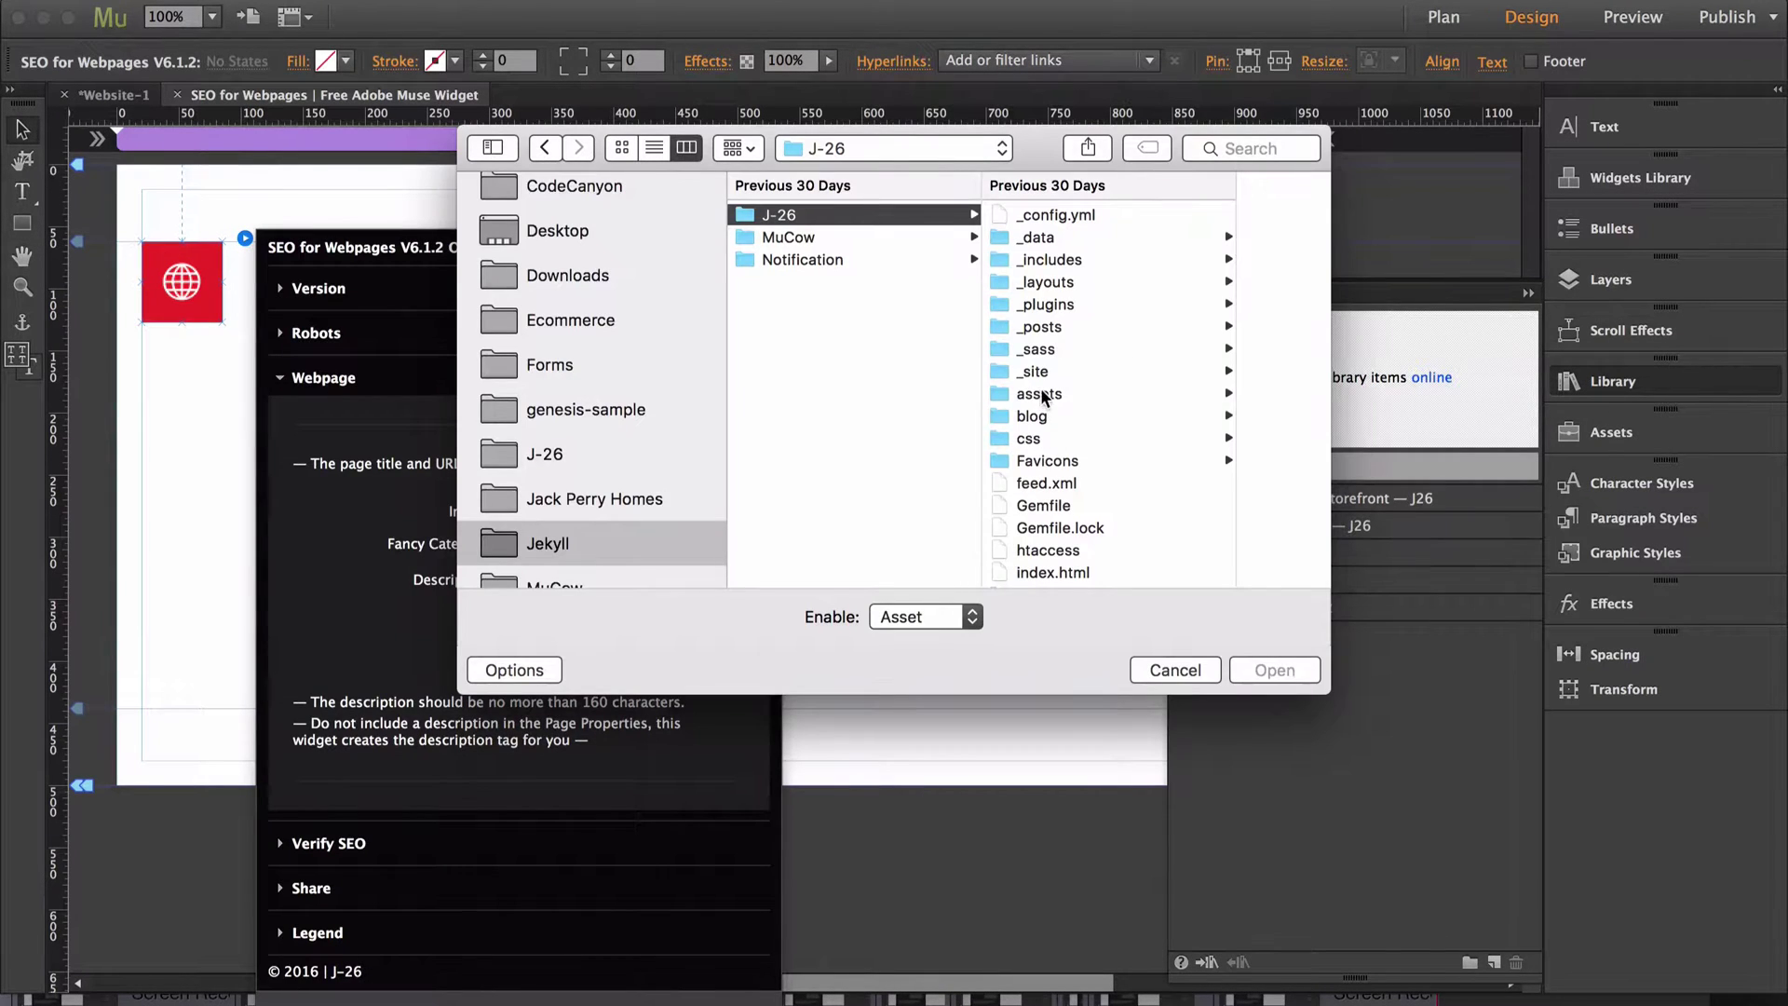
left_click(1044, 396)
scroll(1164, 231, "down", 5)
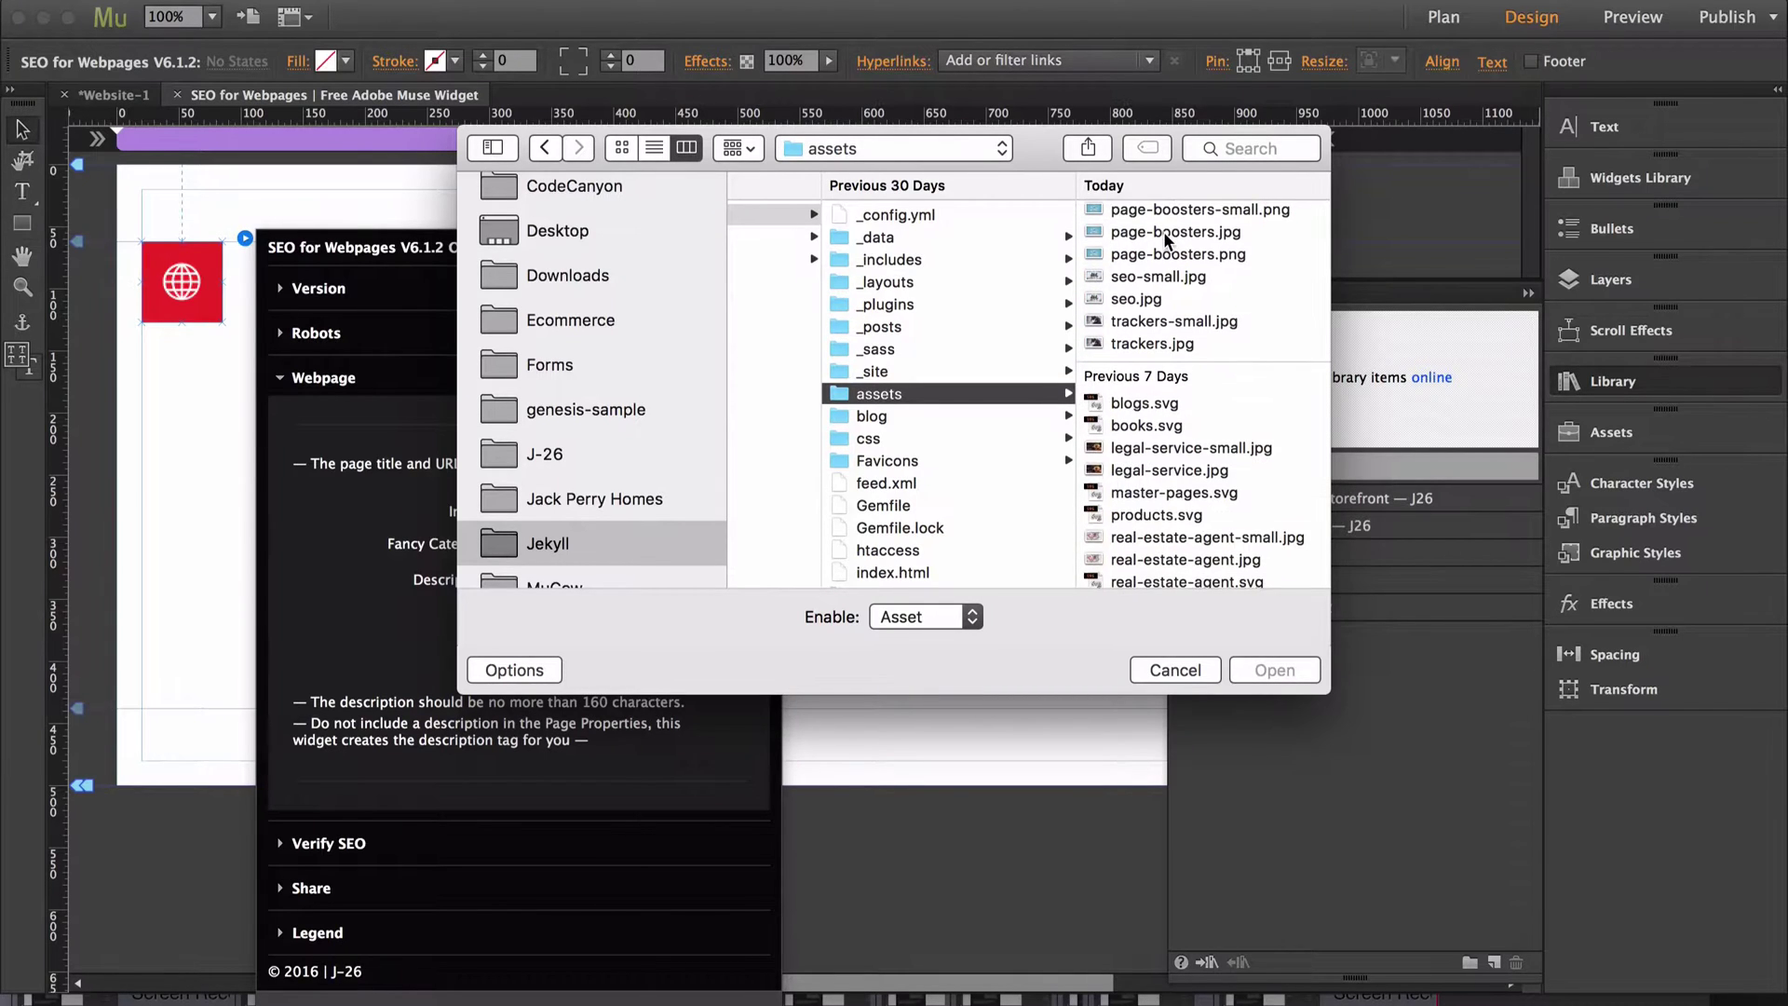
left_click(1157, 275)
left_click(883, 298)
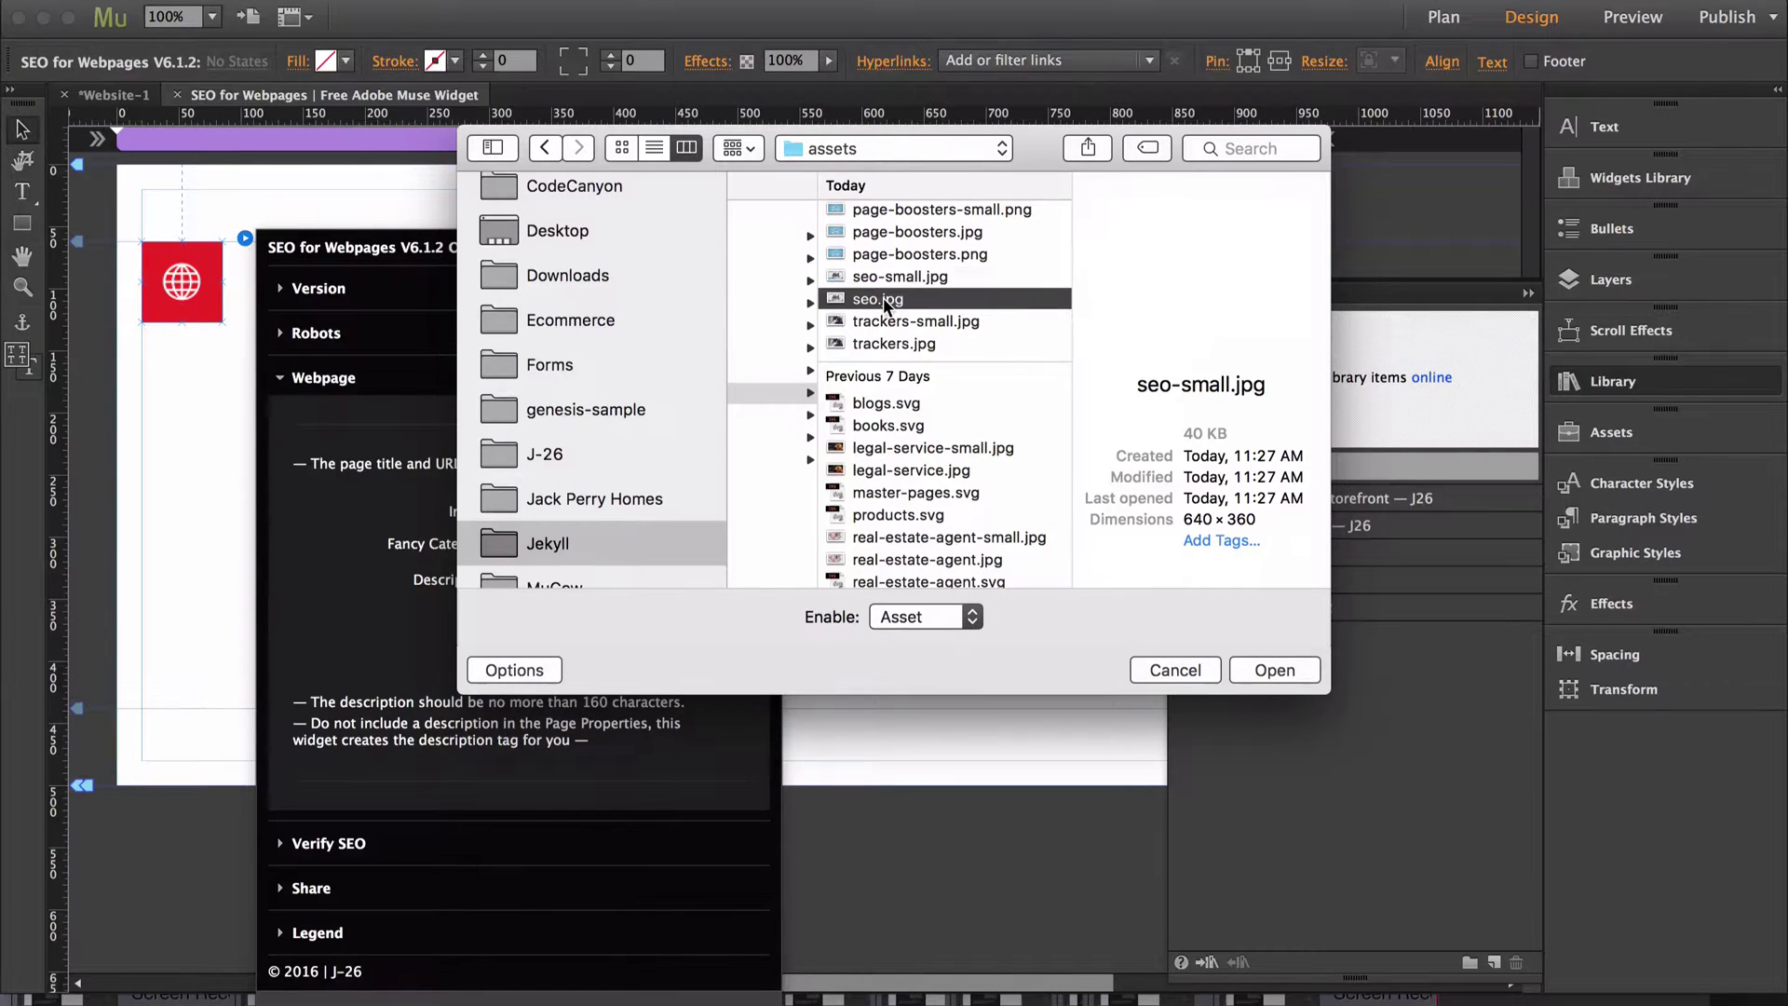
double_click(884, 298)
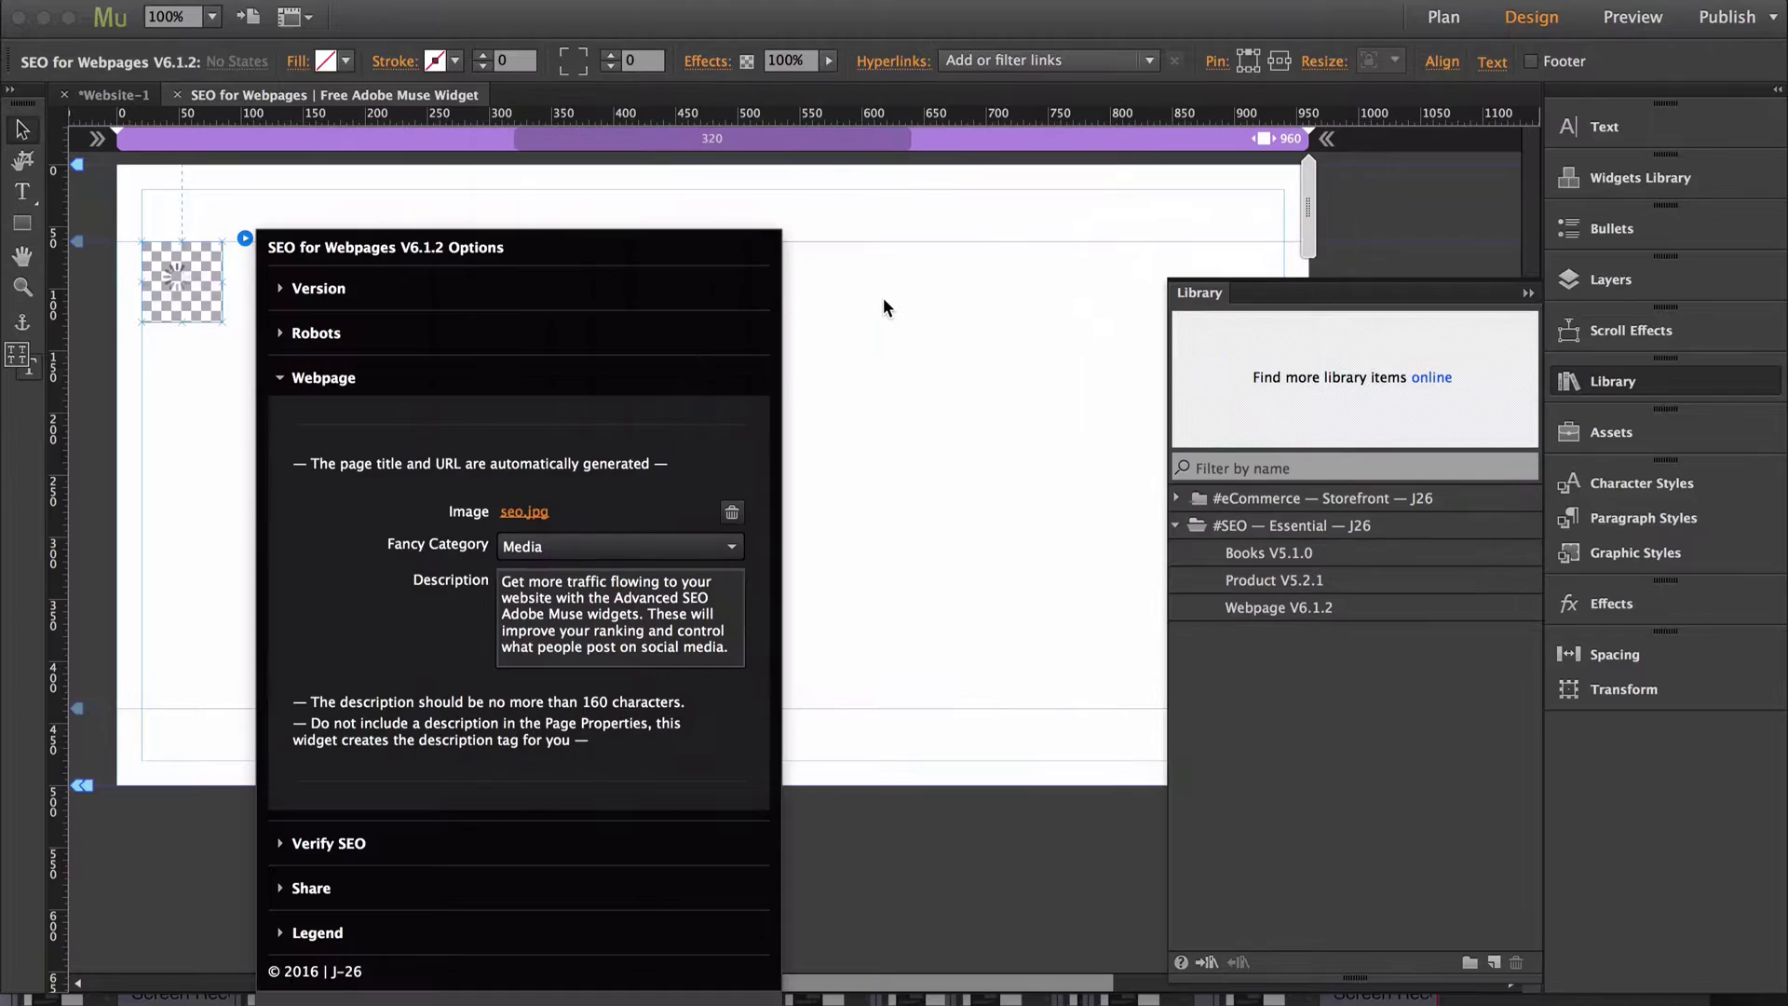
left_click(961, 298)
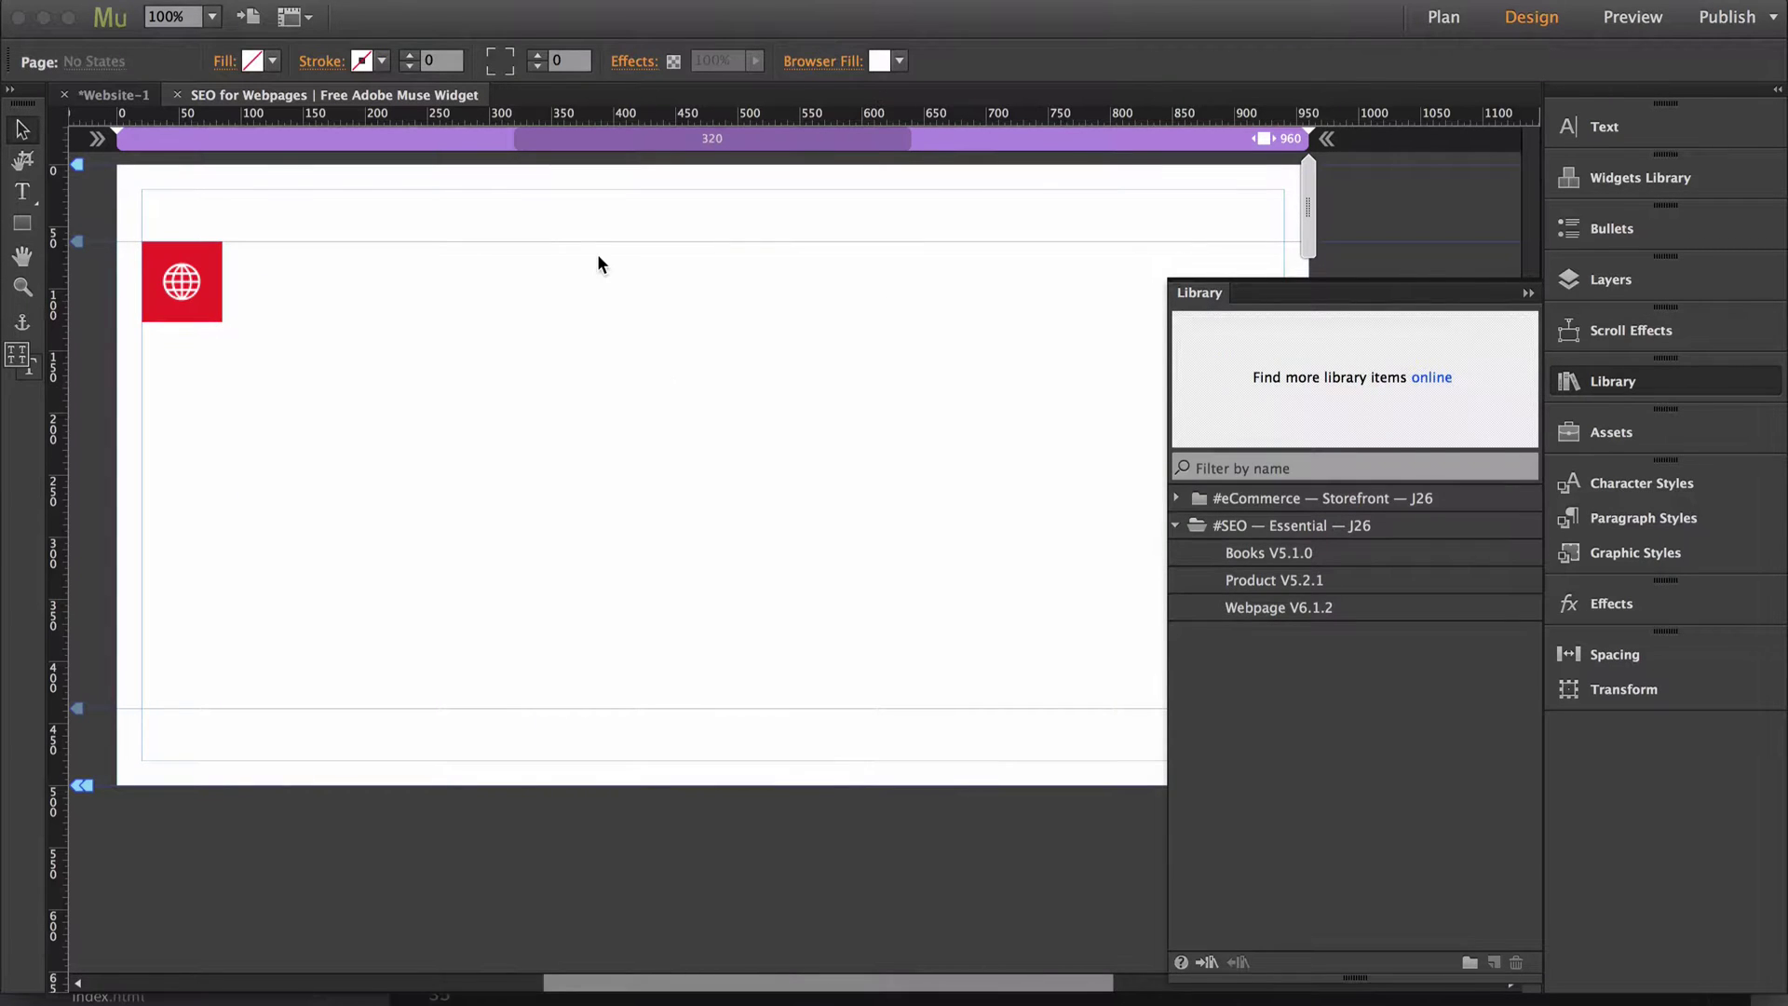
- Publish the site to the schema Business Catalyst site
left_click(1728, 17)
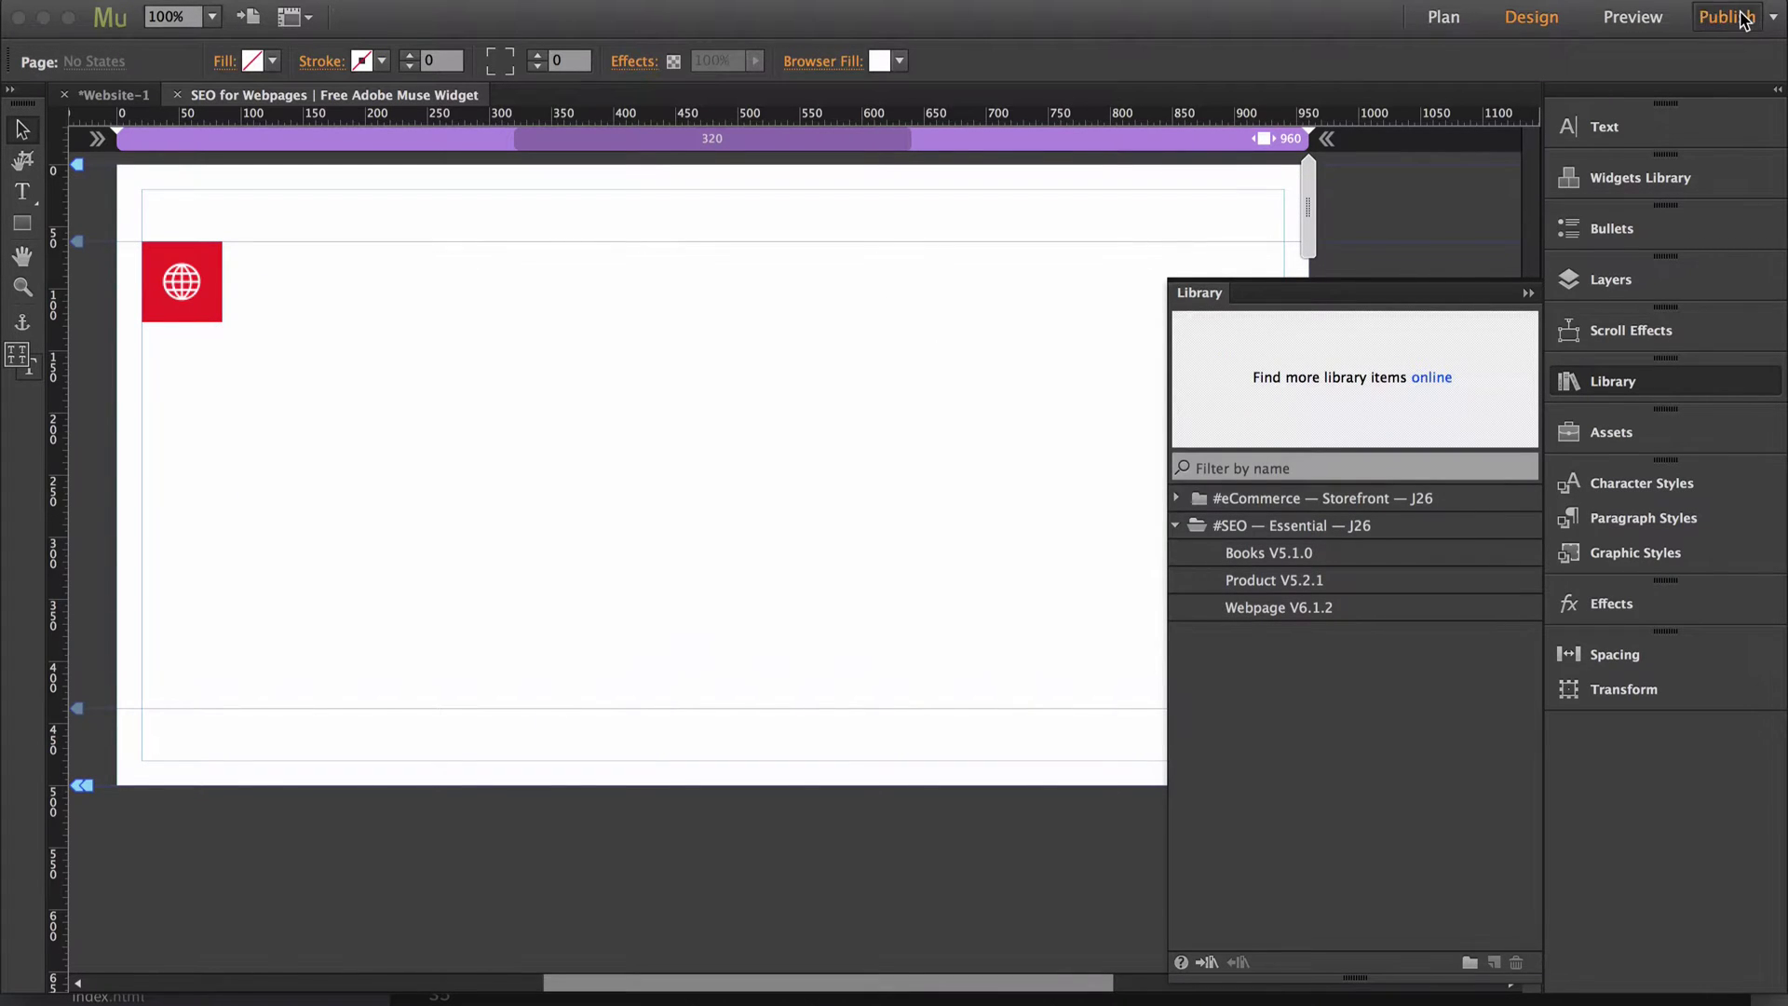
left_click(1131, 601)
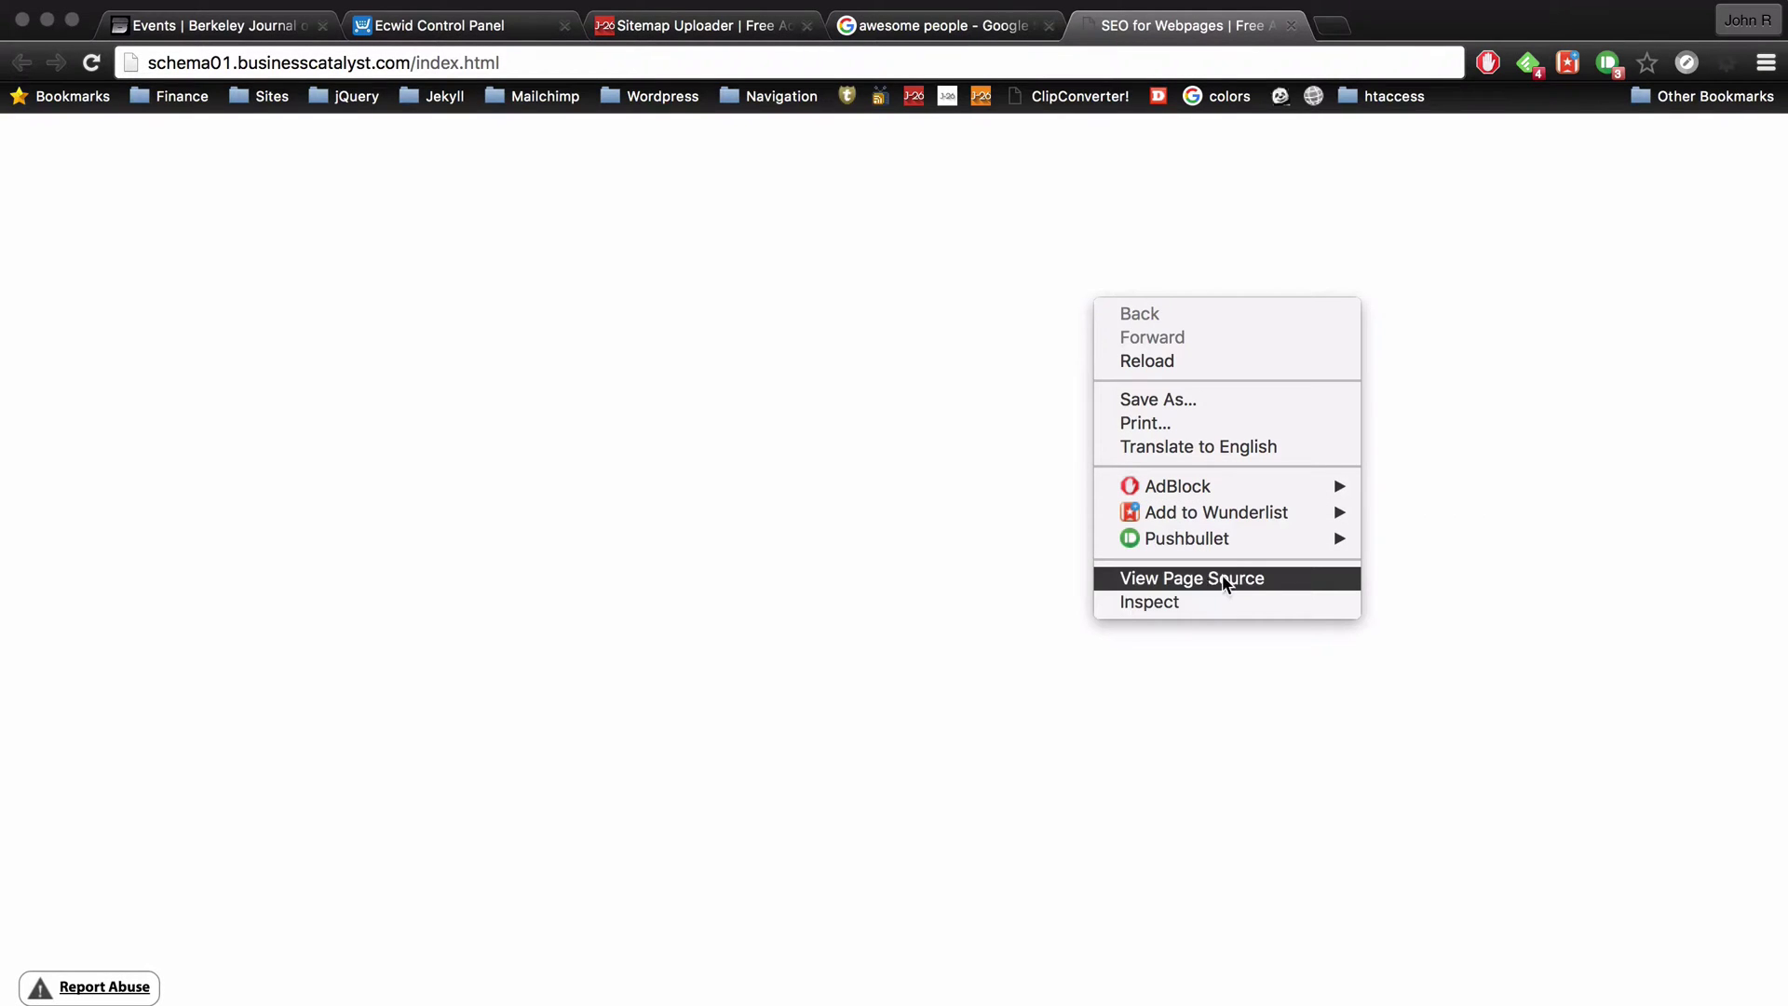
- View the live page's source and select the markup from the HTML Widget comment to the Schema JSON block
left_click(1260, 582)
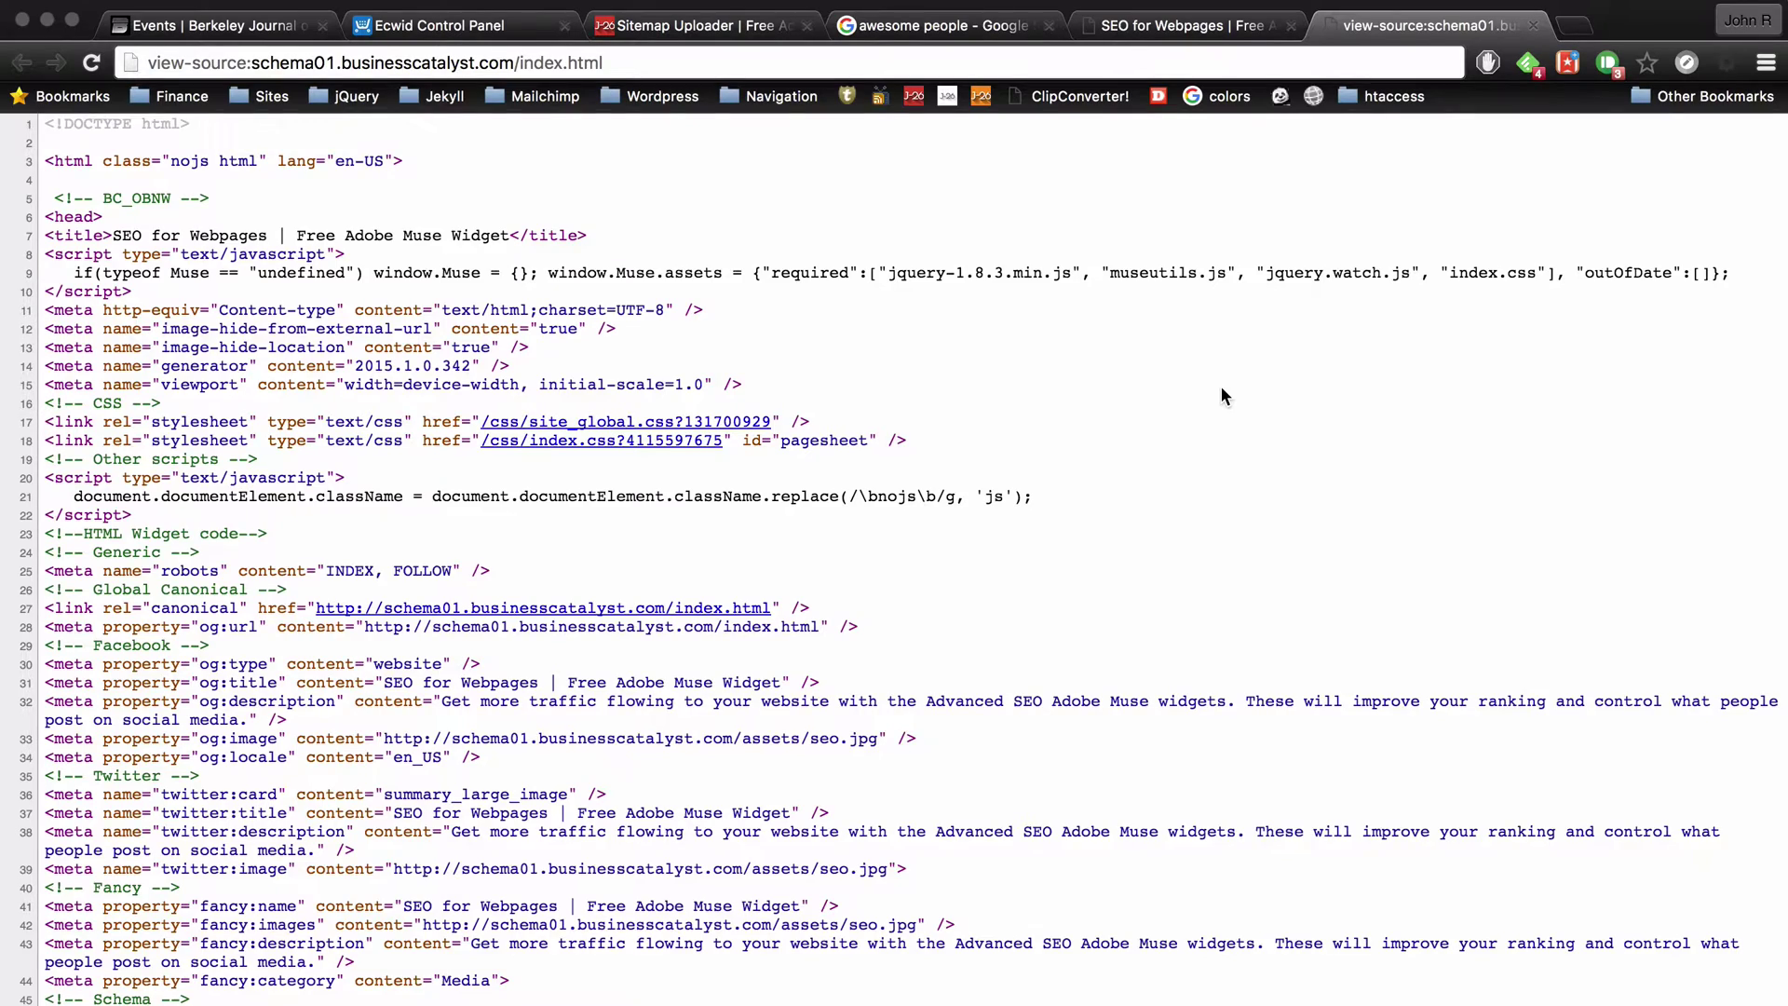
scroll(1223, 395, "down", 5)
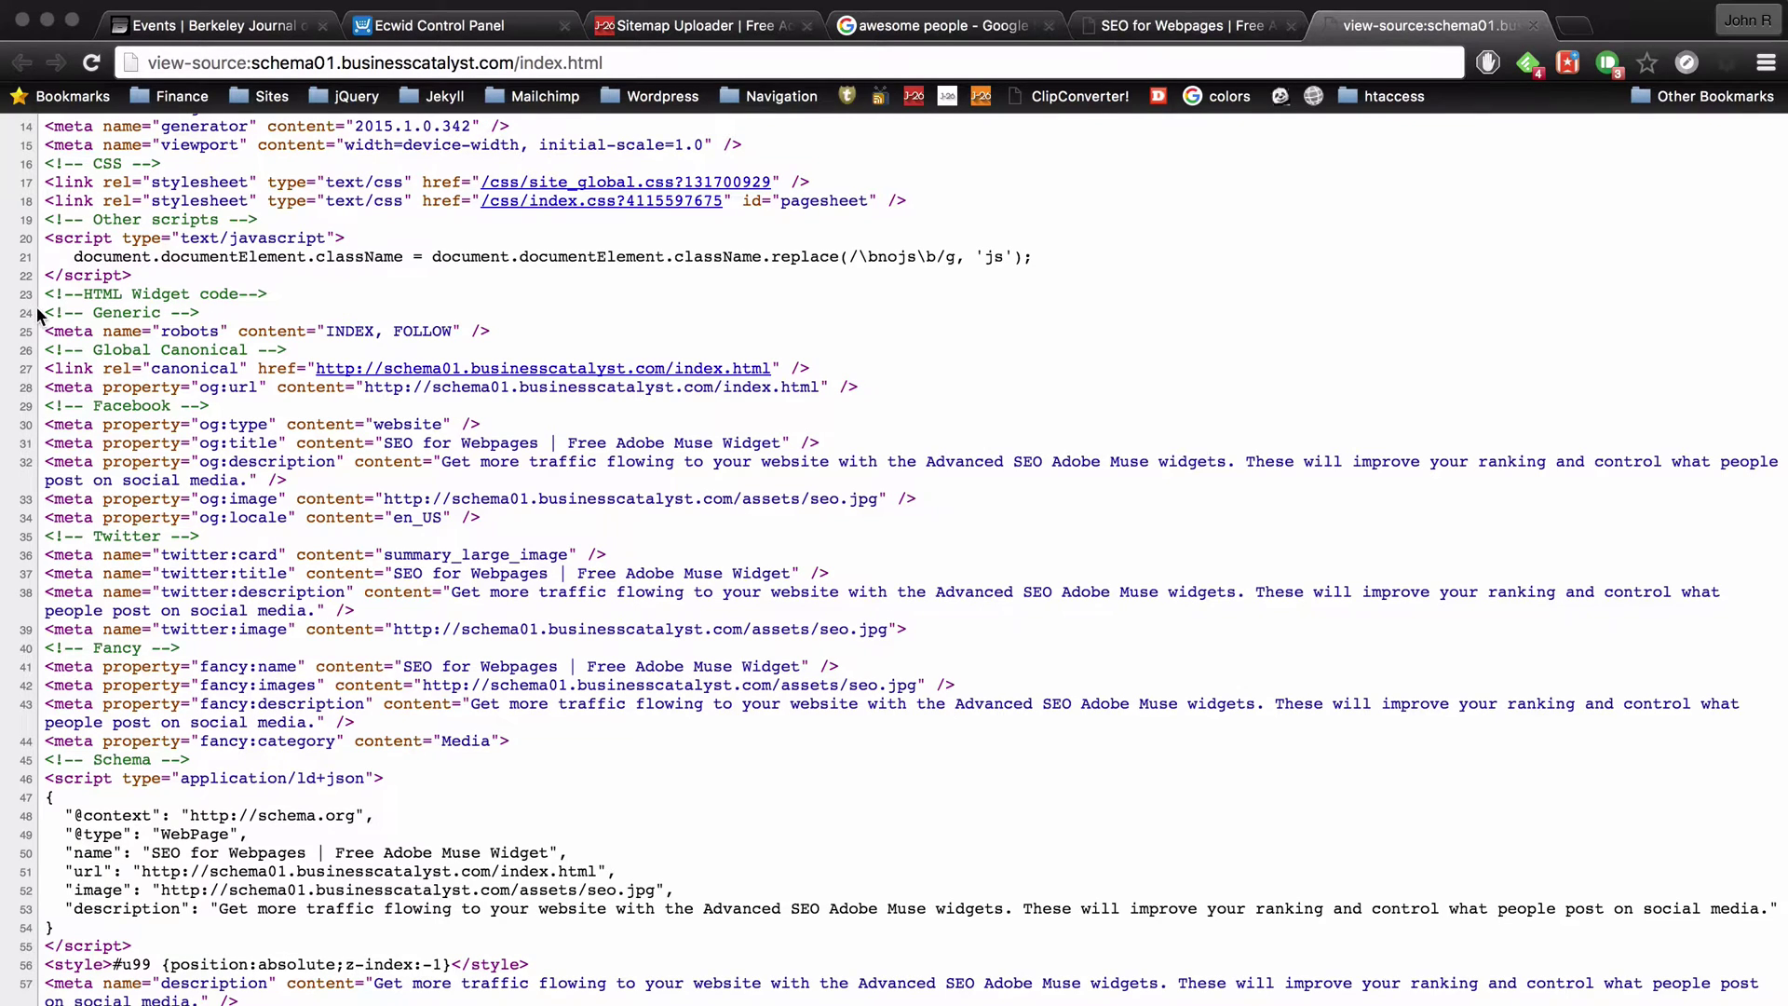
left_click_drag(39, 313, 192, 934)
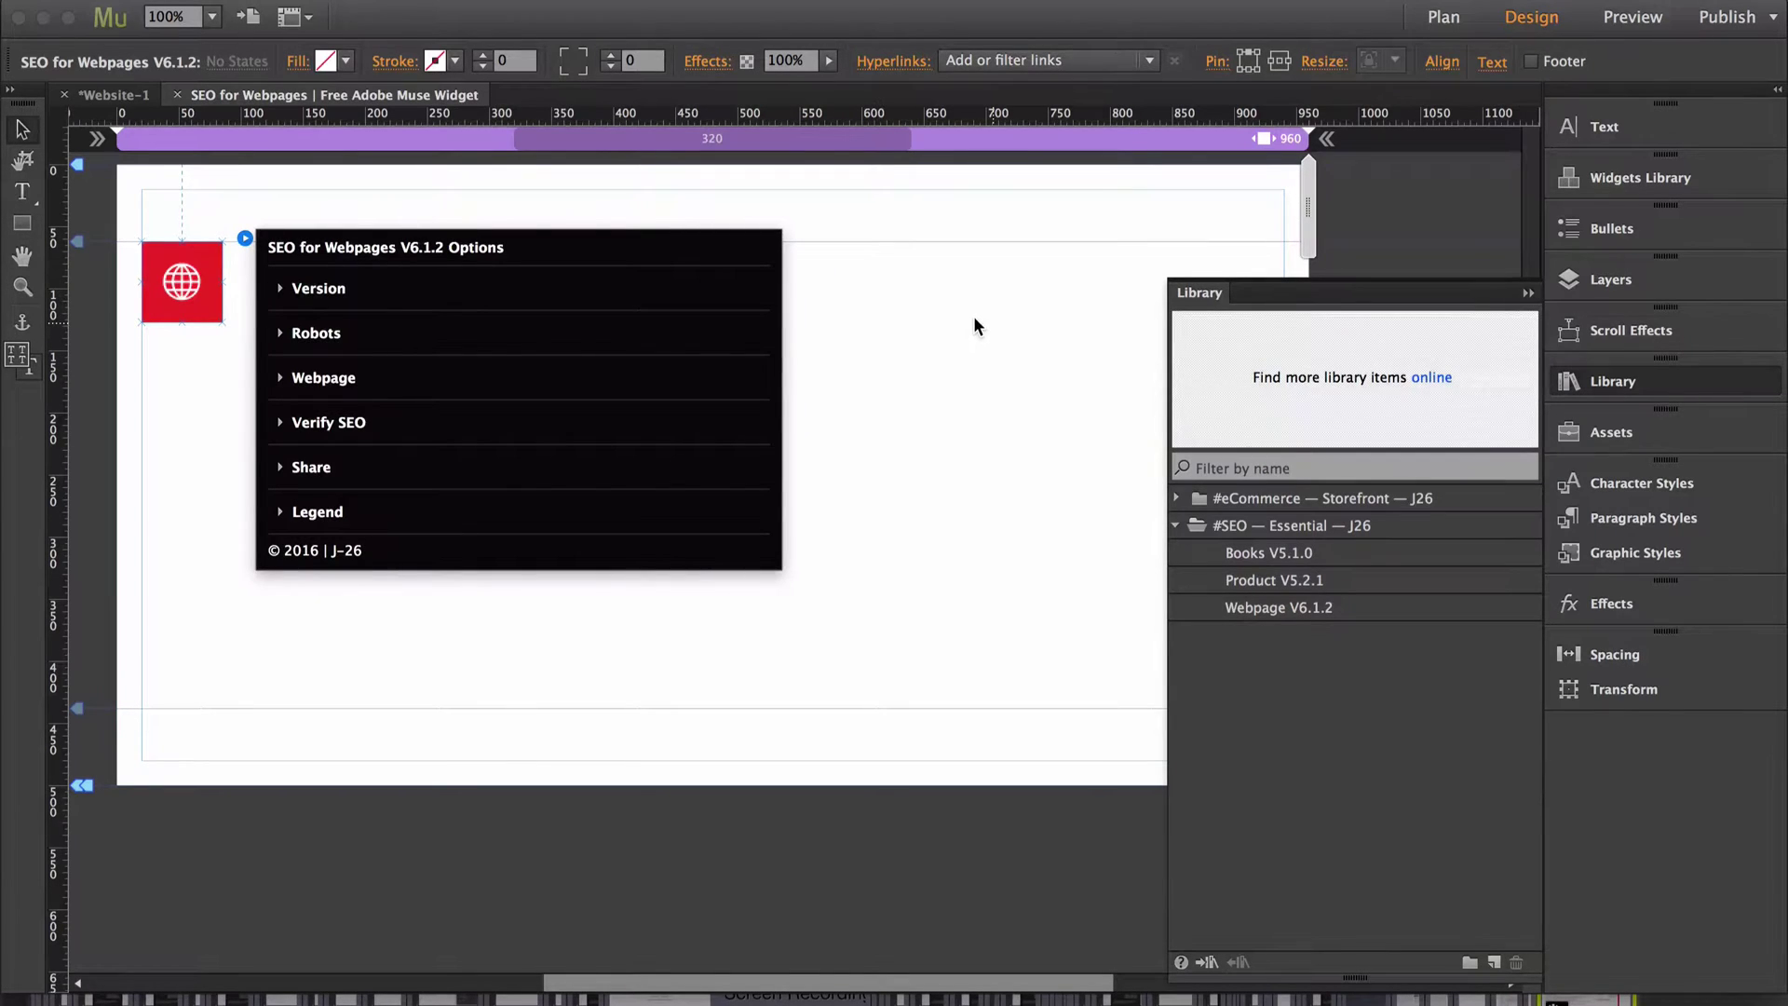
- Create a Phone alternate layout copying Desktop's site plan, page attributes and browser fill
left_click(590, 203)
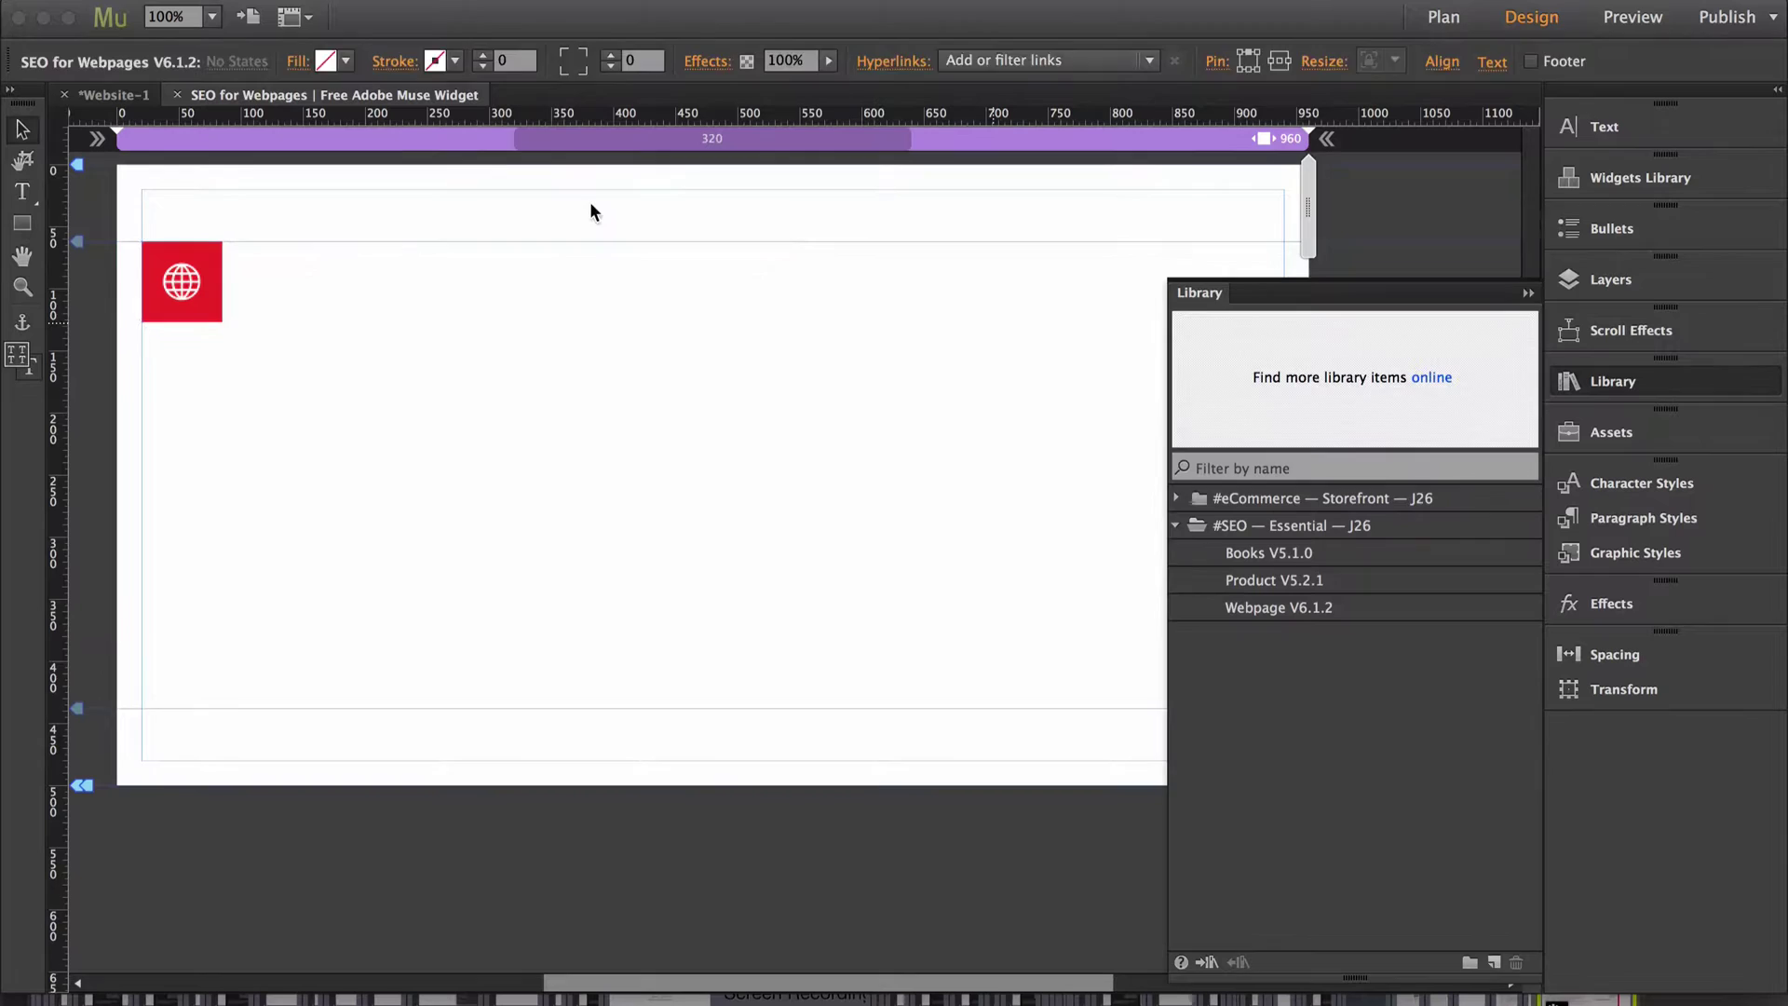
left_click(386, 5)
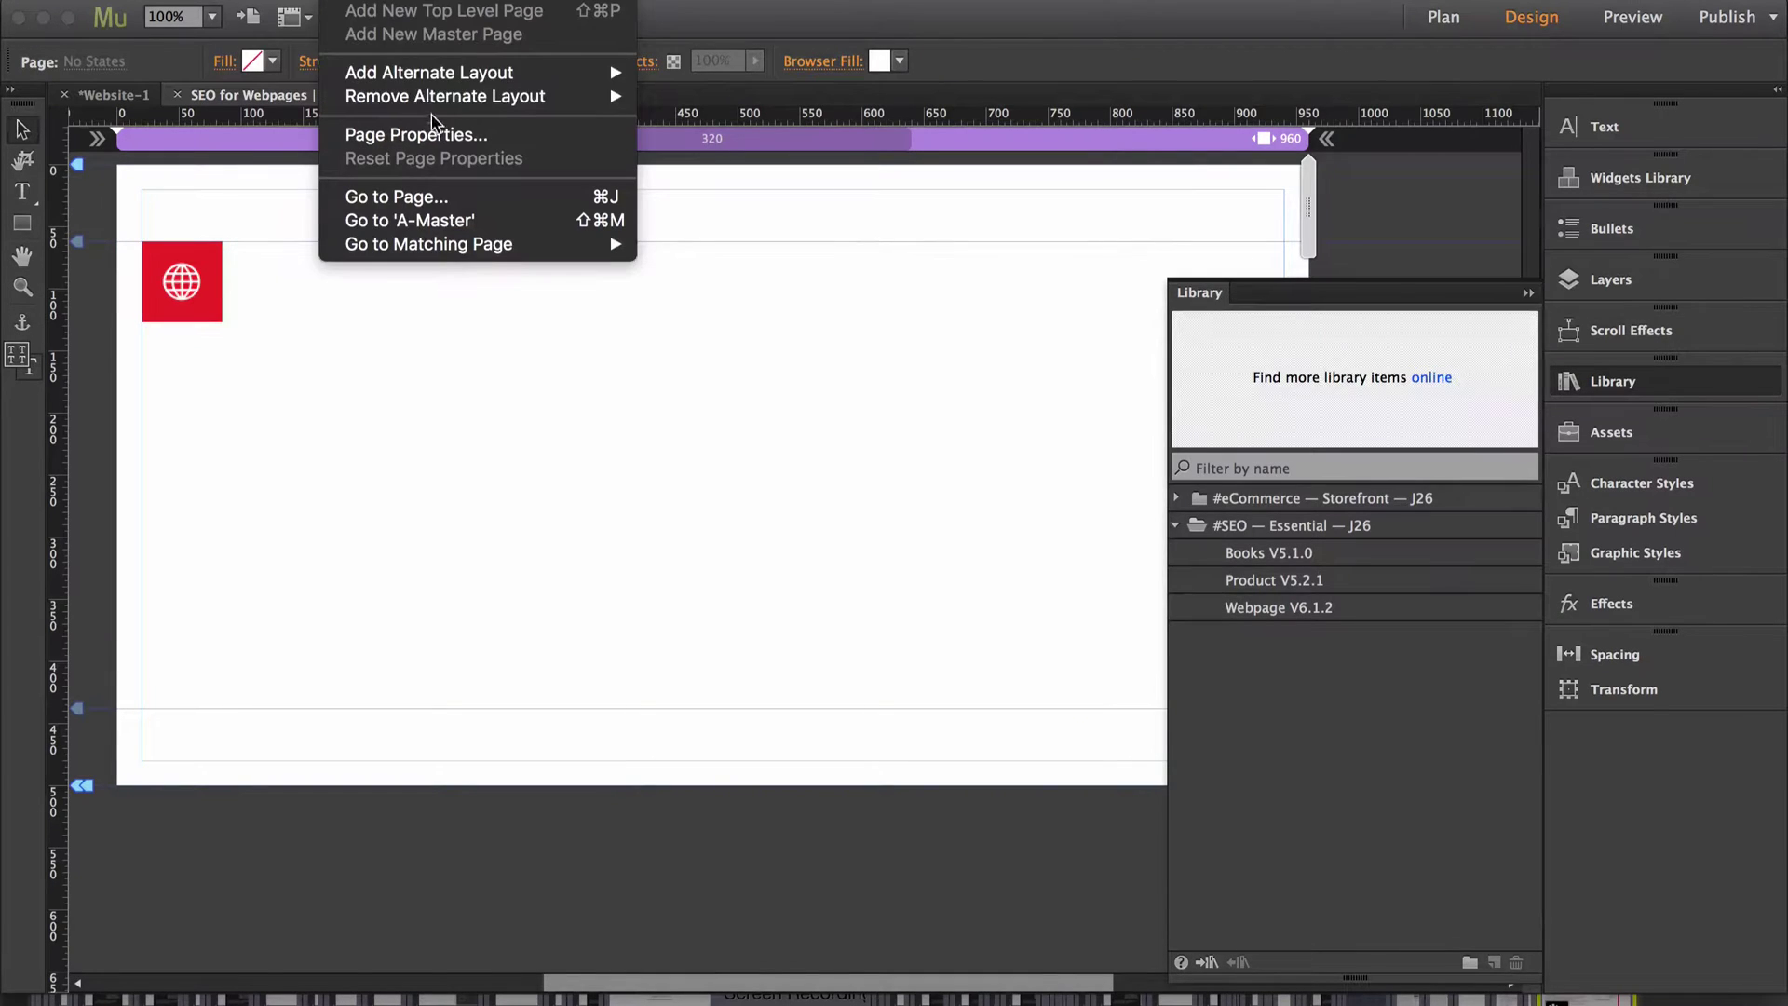
mouse_move(474, 71)
left_click(667, 119)
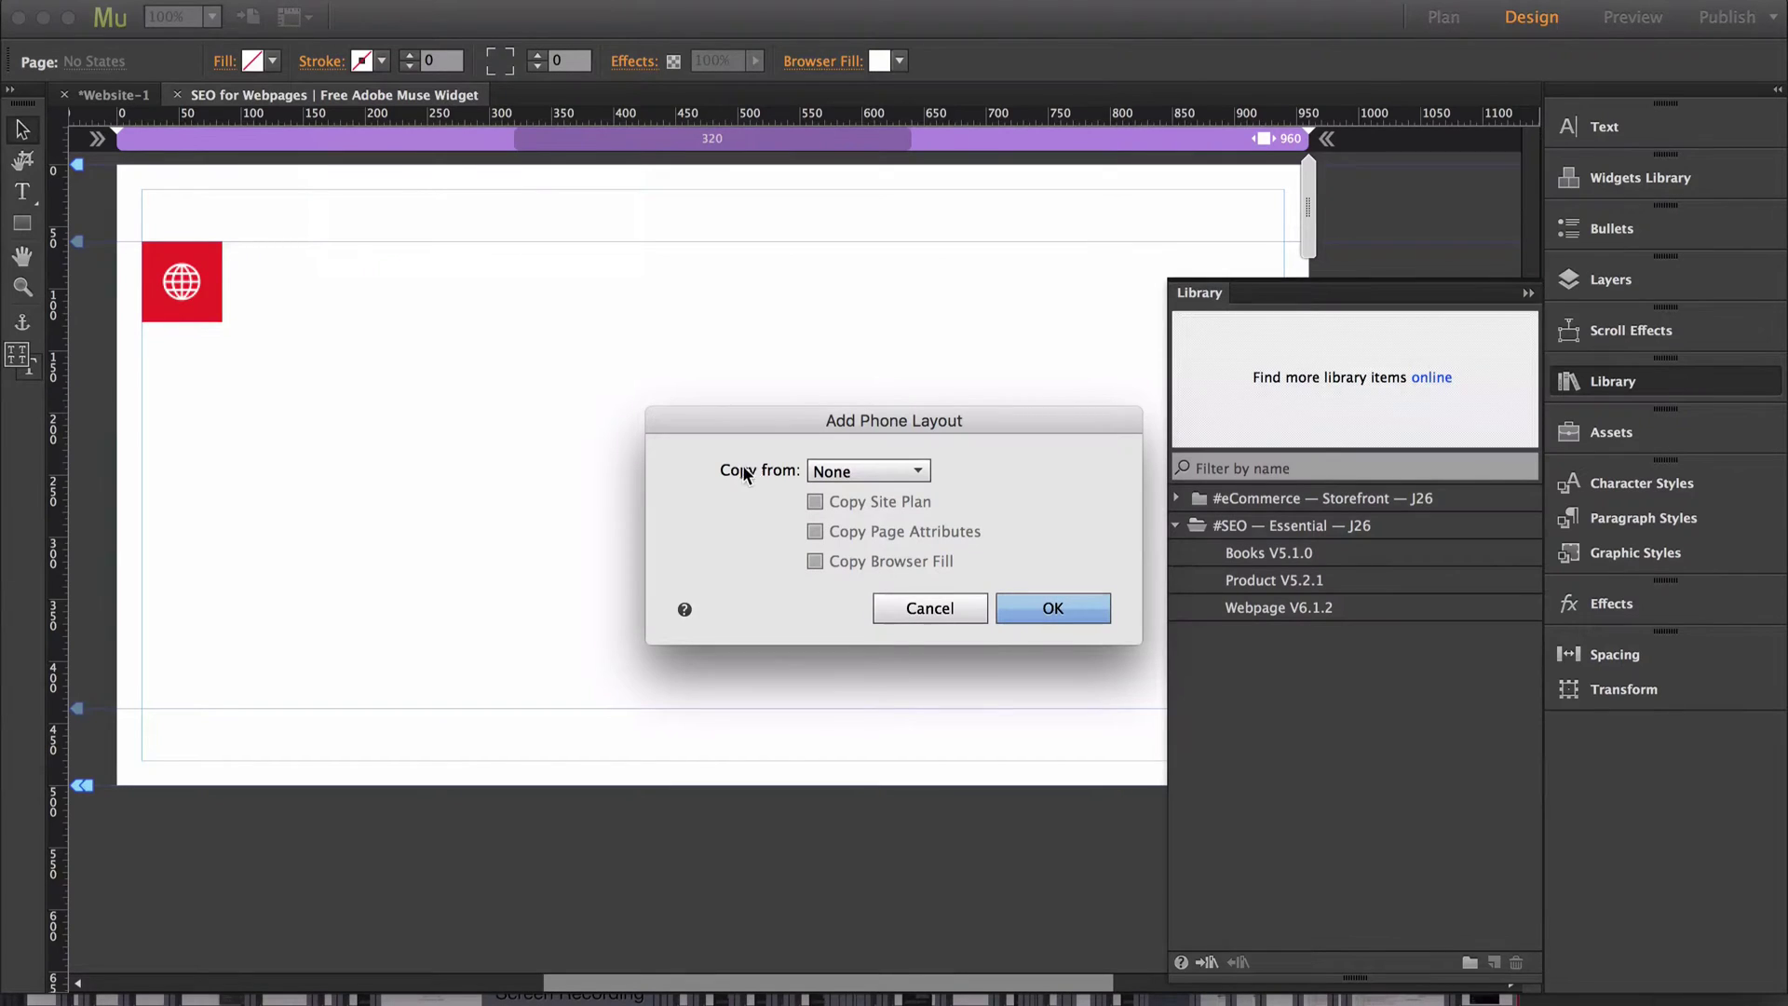
left_click(867, 471)
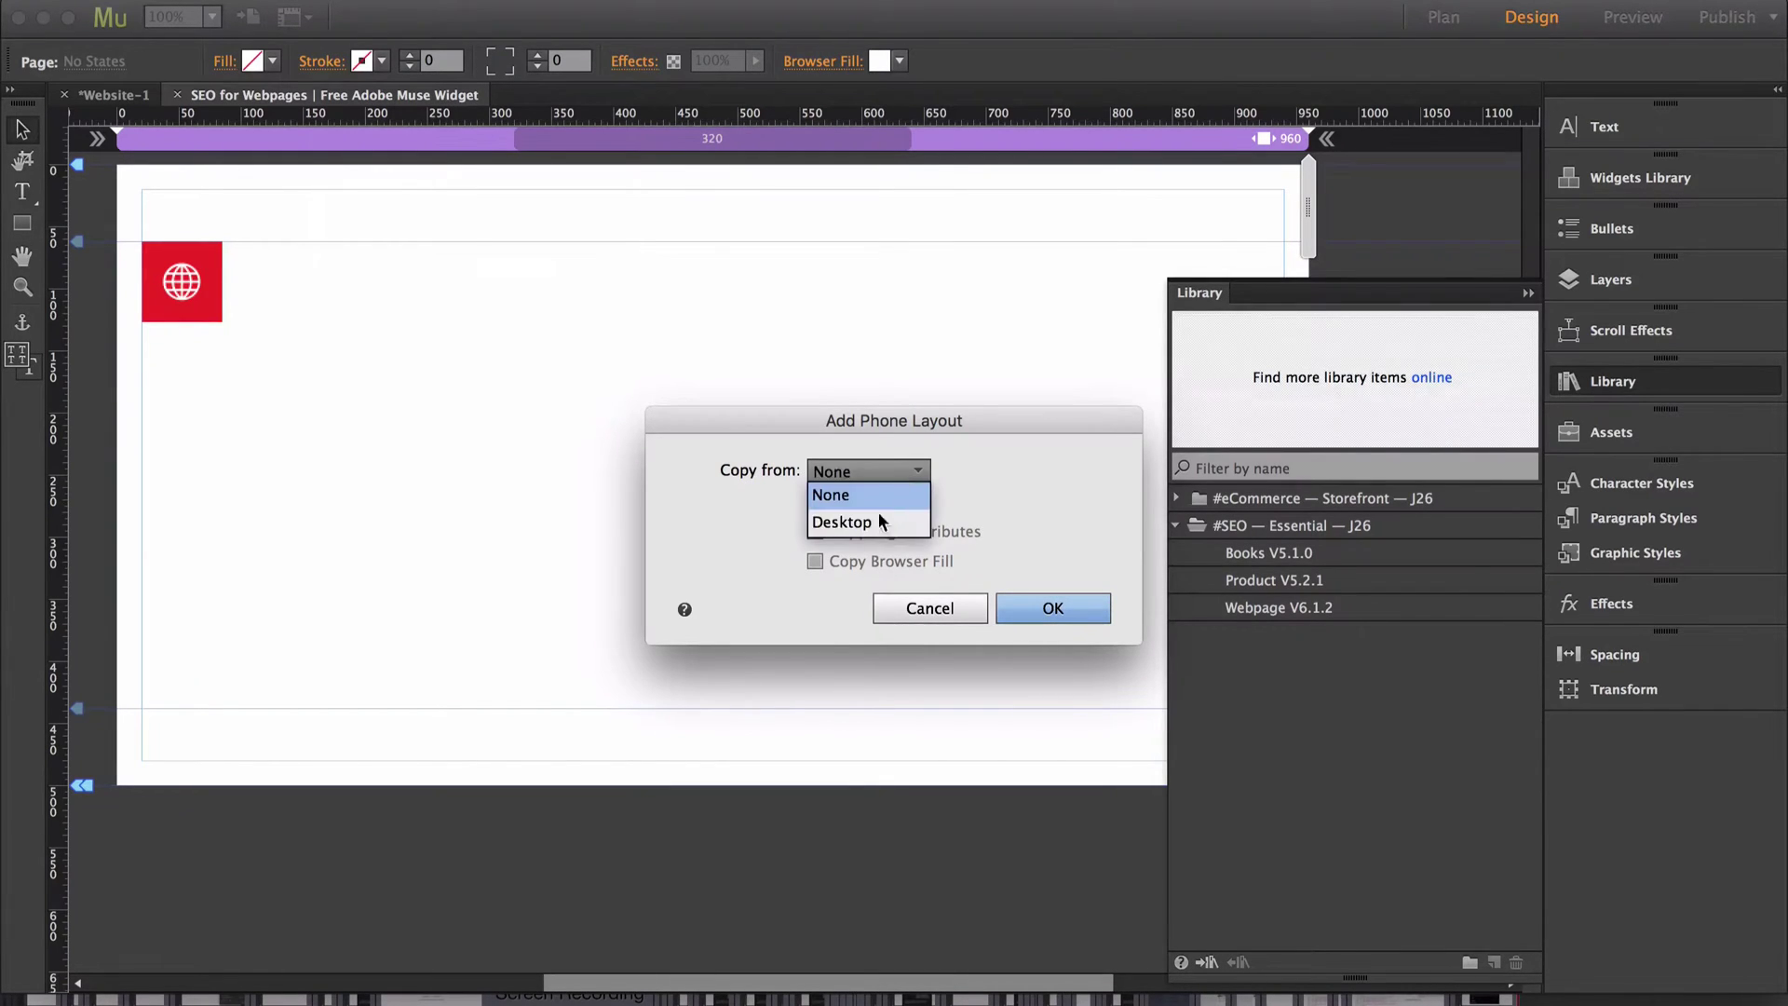
left_click(852, 523)
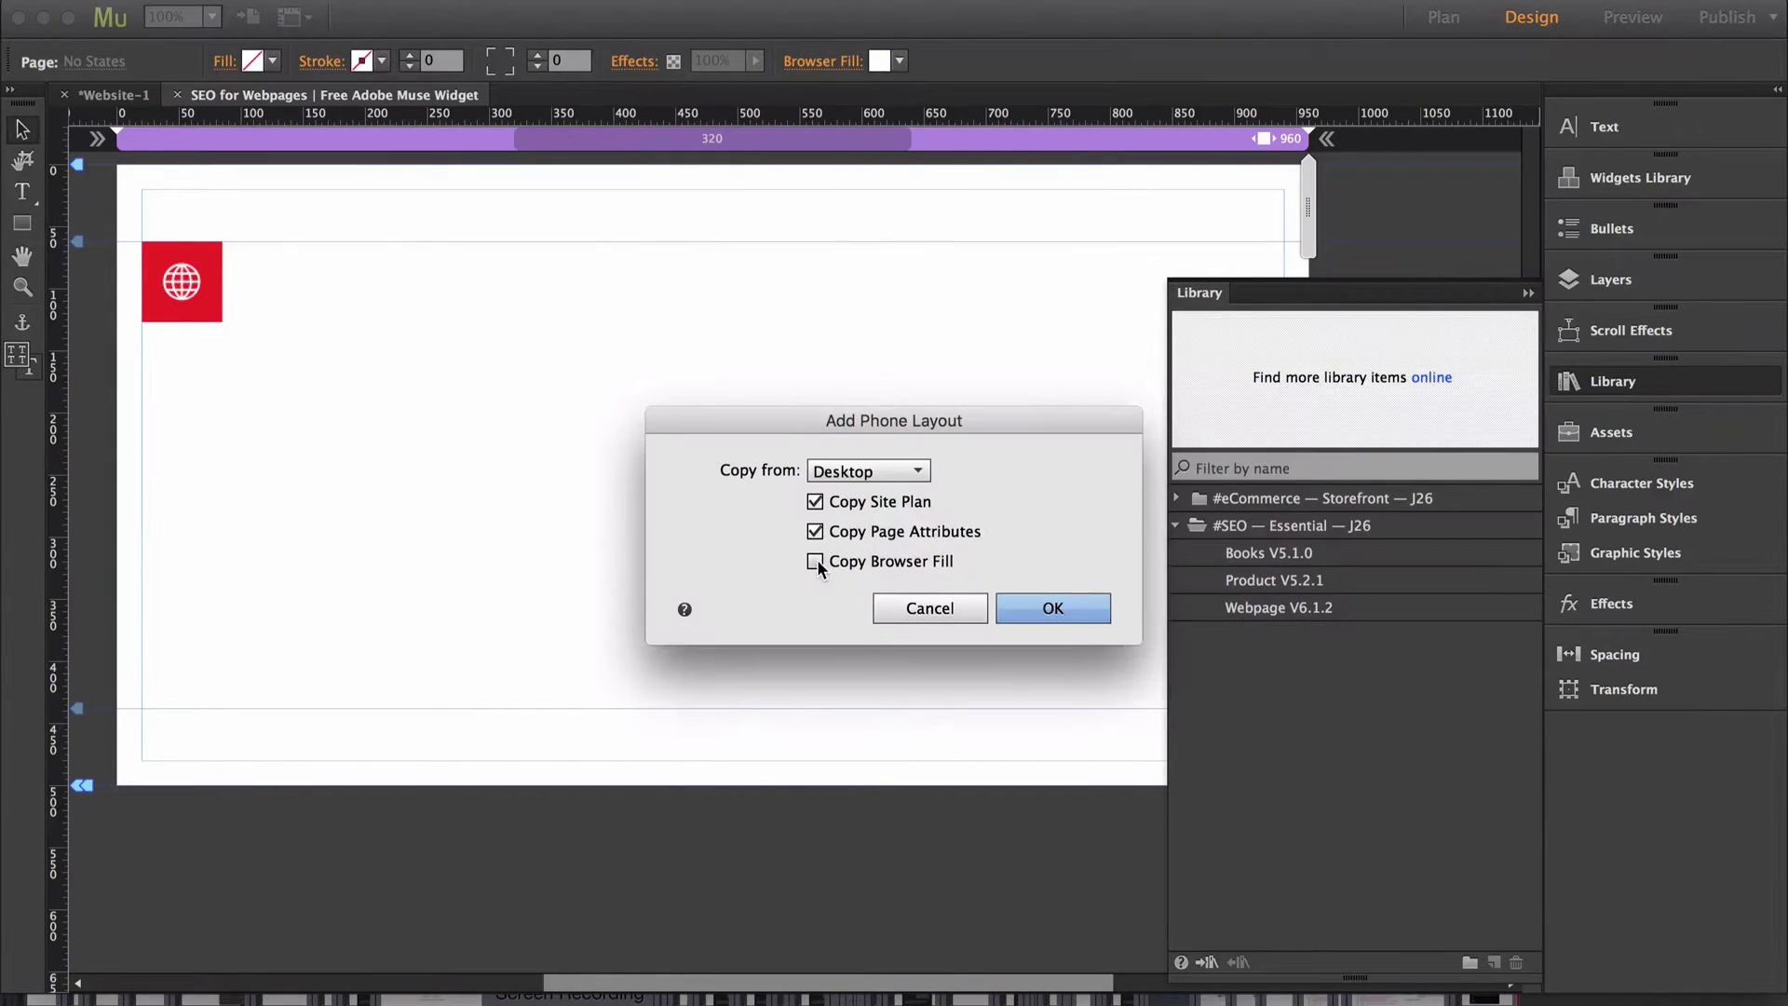
left_click(816, 562)
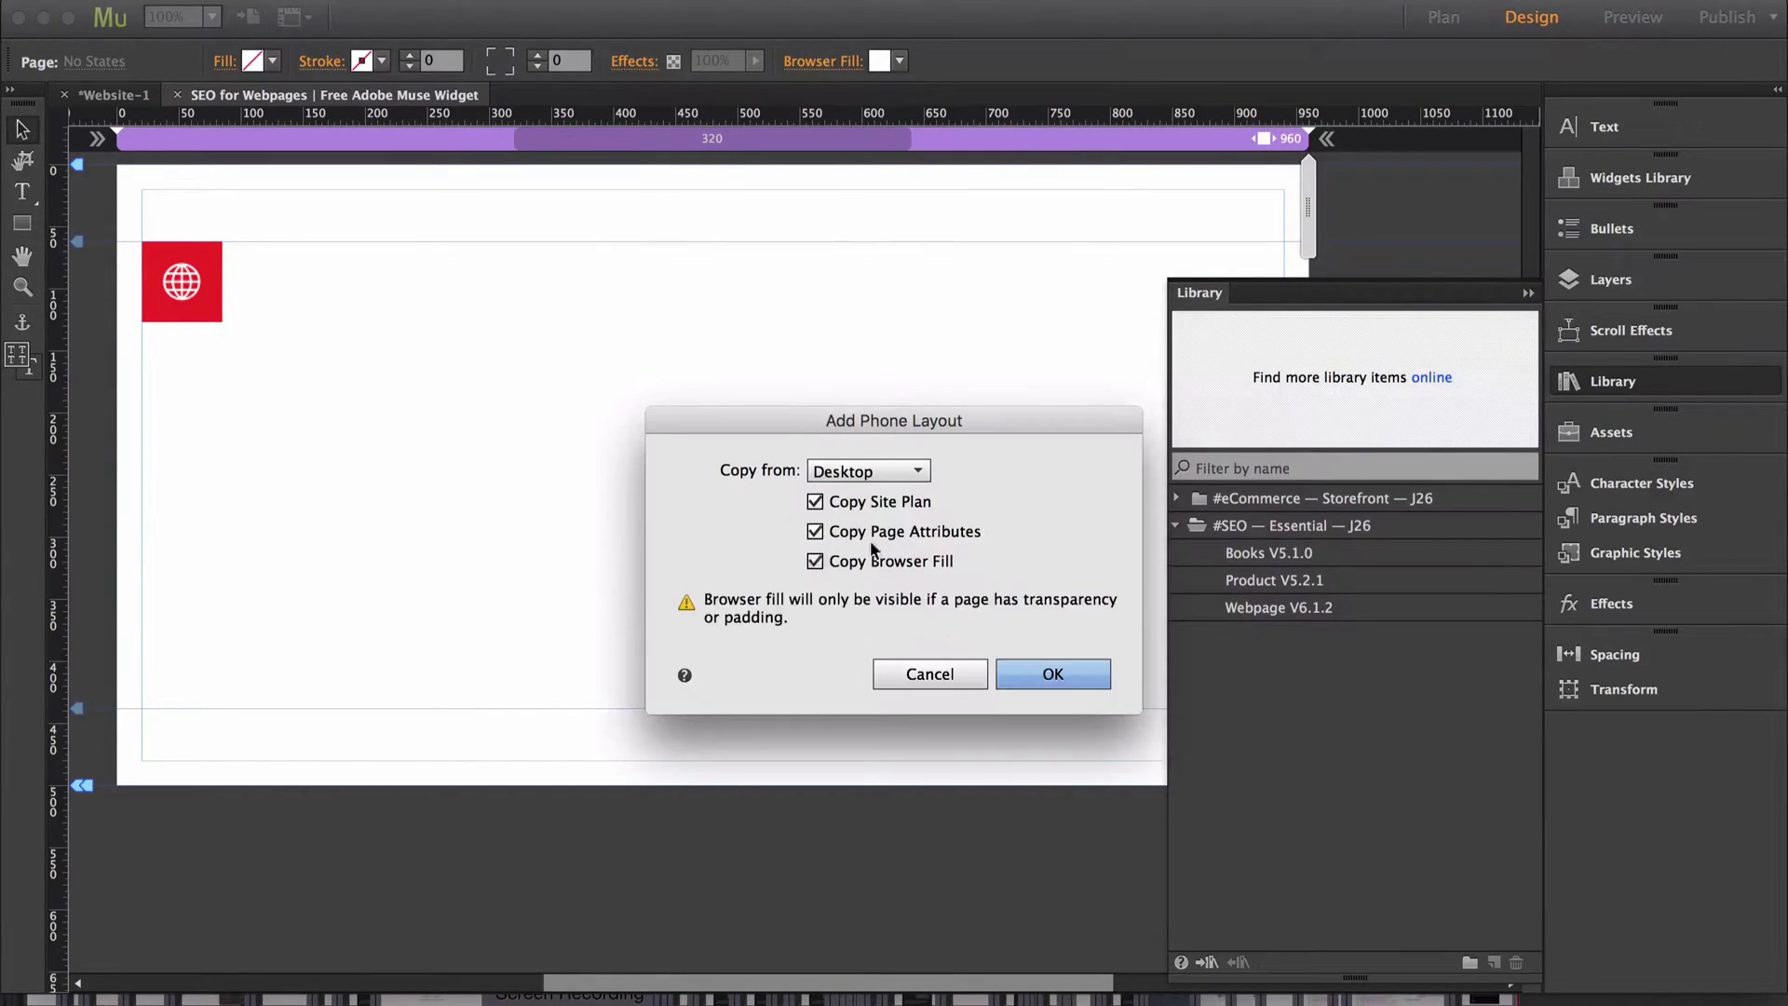
left_click(1058, 678)
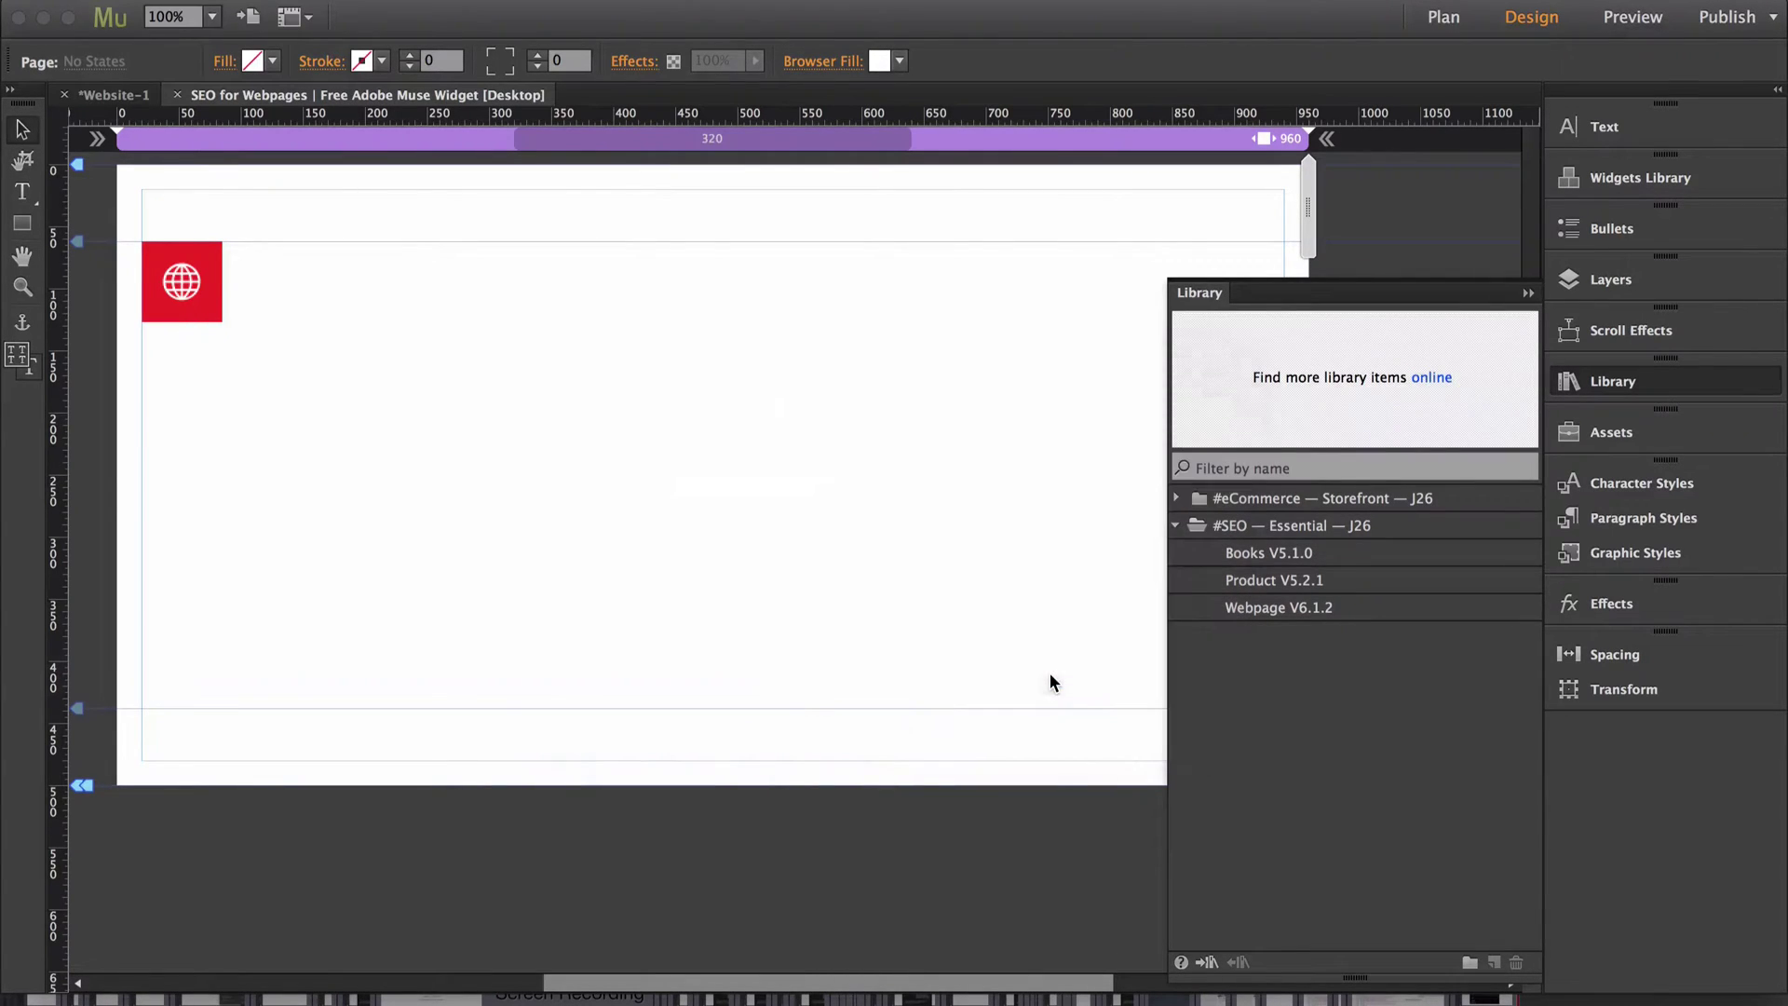
- Set the SEO widget's Site Version to Desktop, then copy the widget
left_click(164, 267)
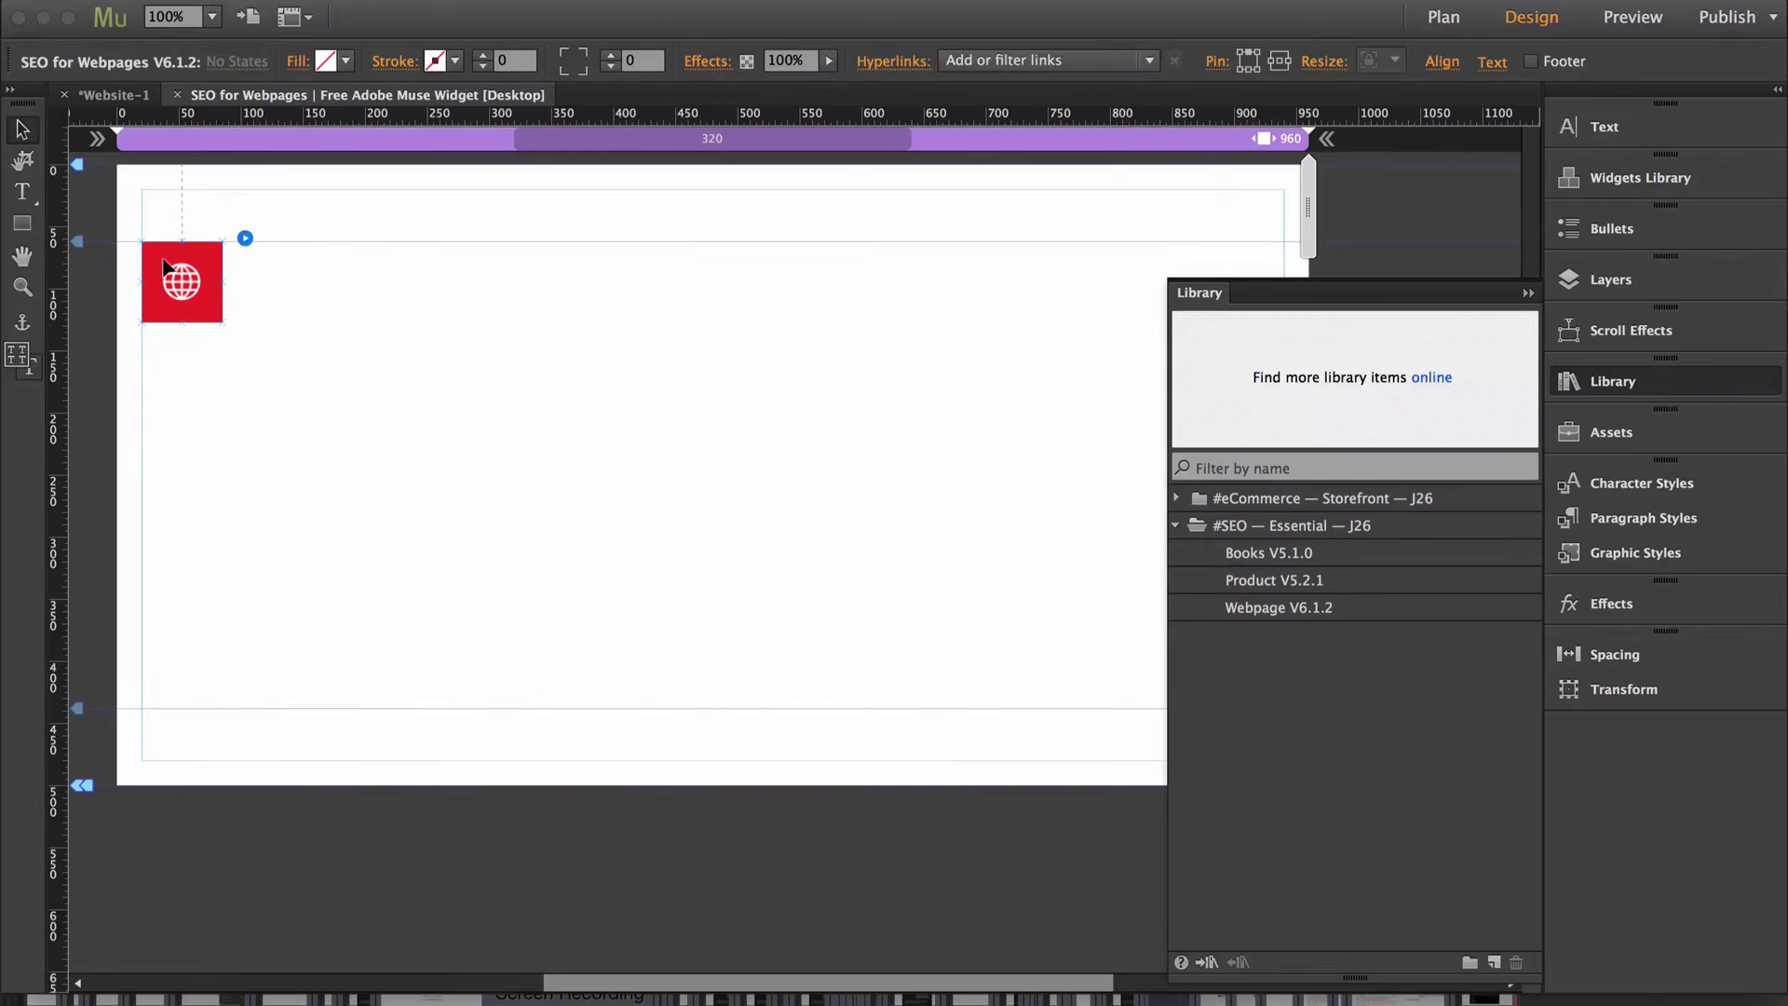
left_click(245, 238)
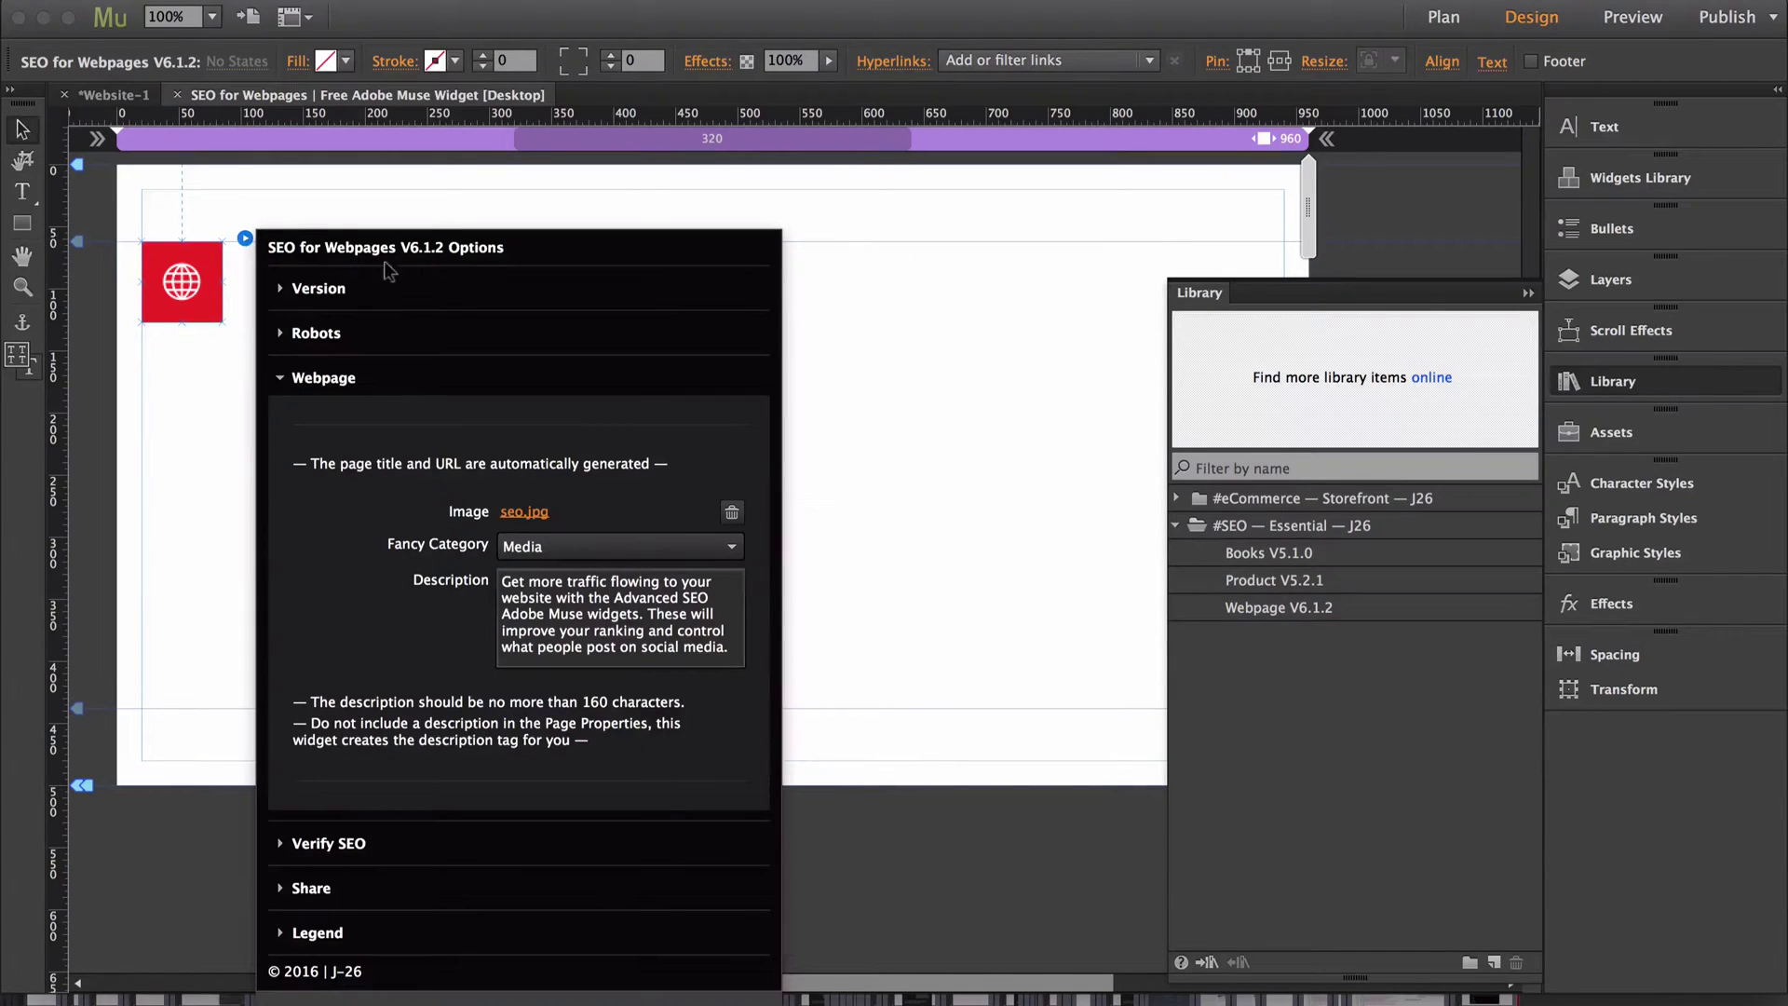
left_click(305, 282)
left_click(579, 306)
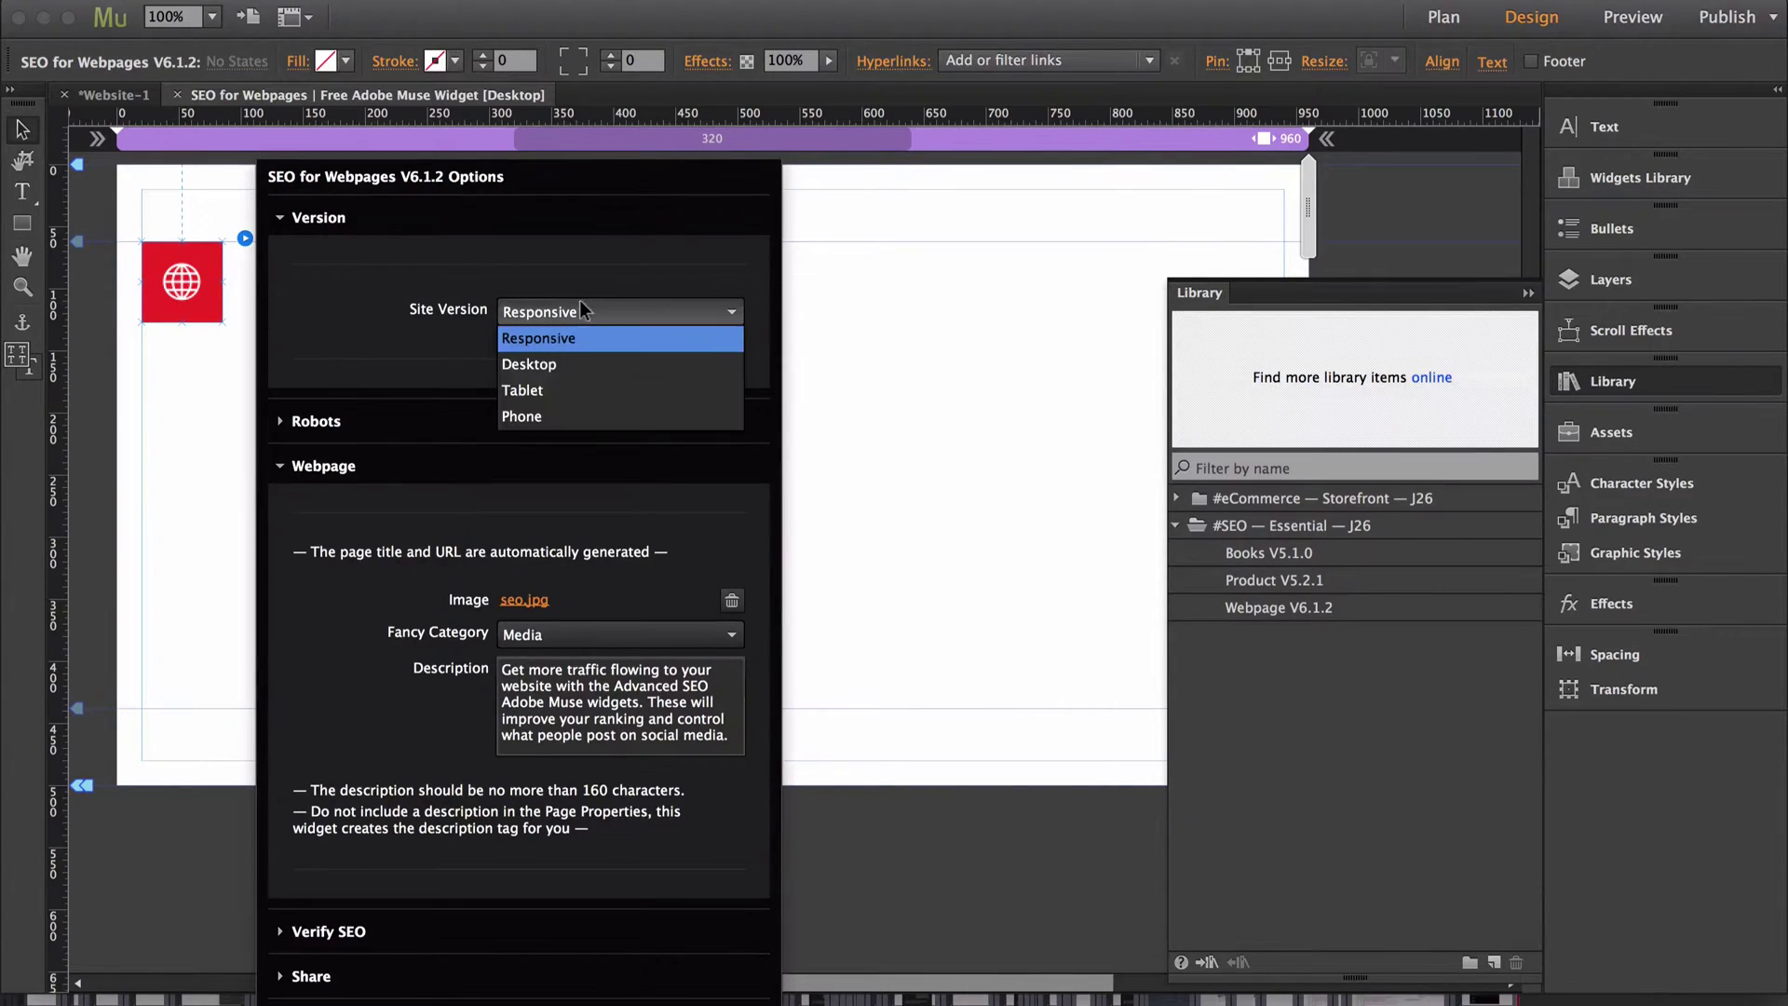
left_click(587, 362)
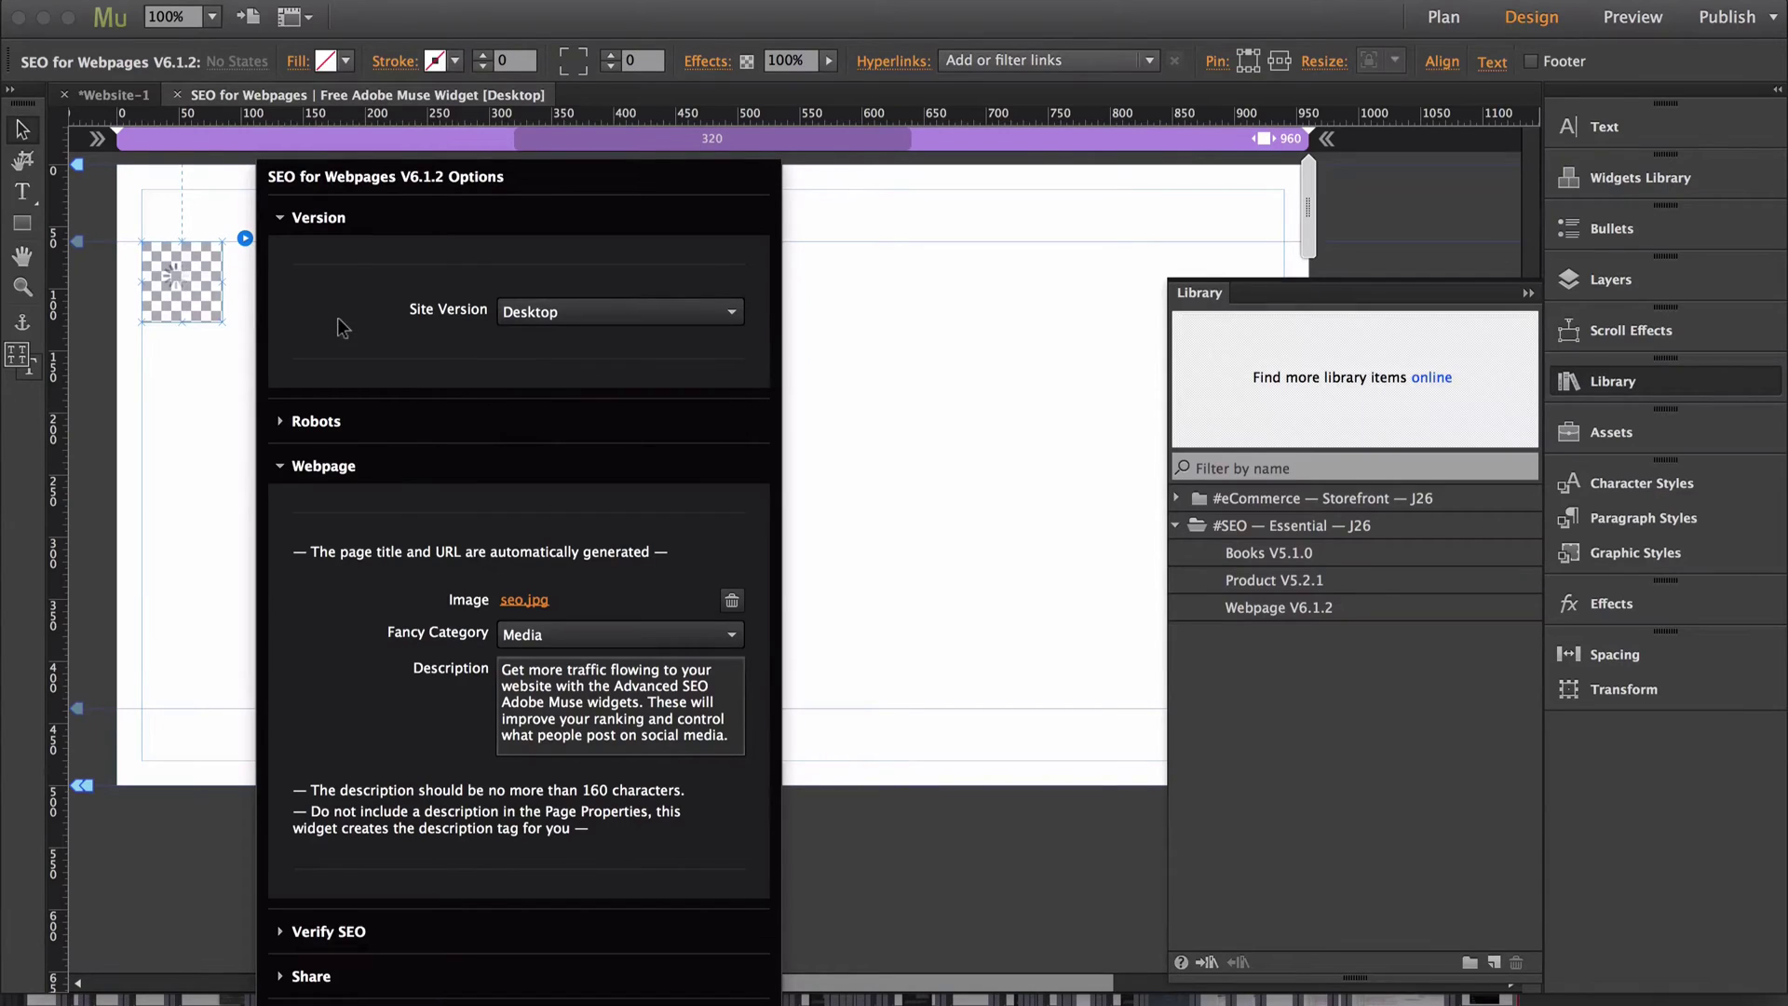
left_click(186, 462)
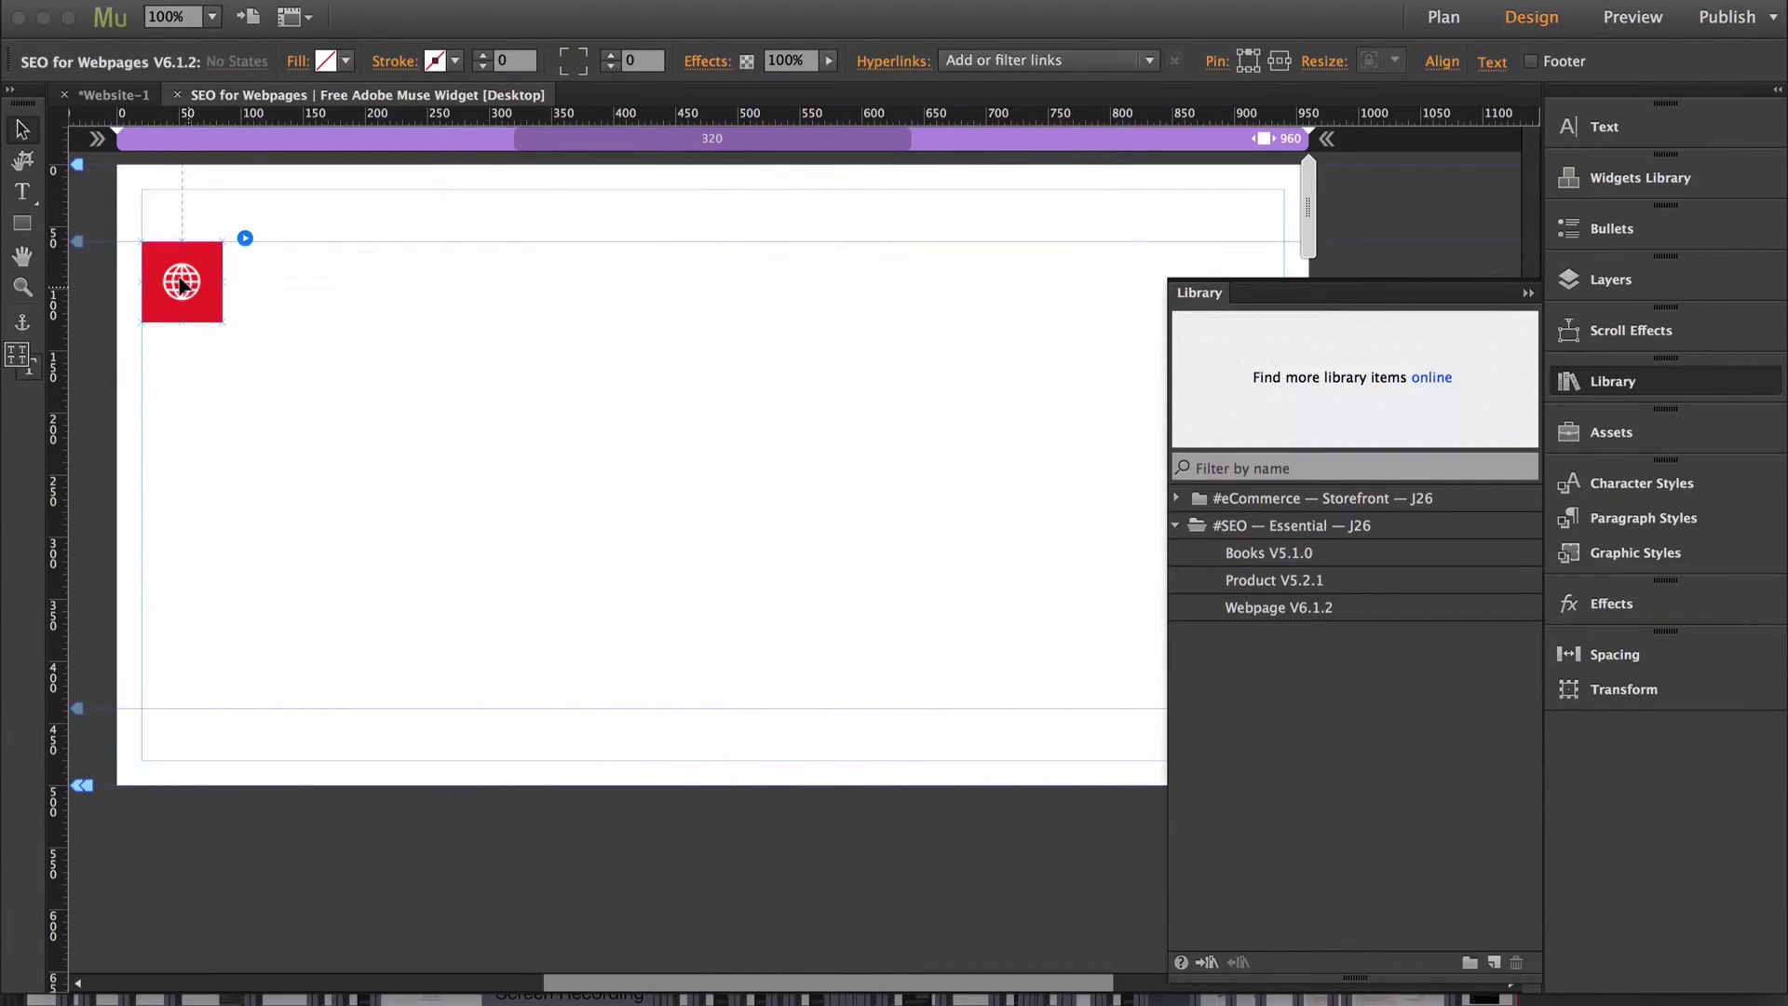
right_click(183, 285)
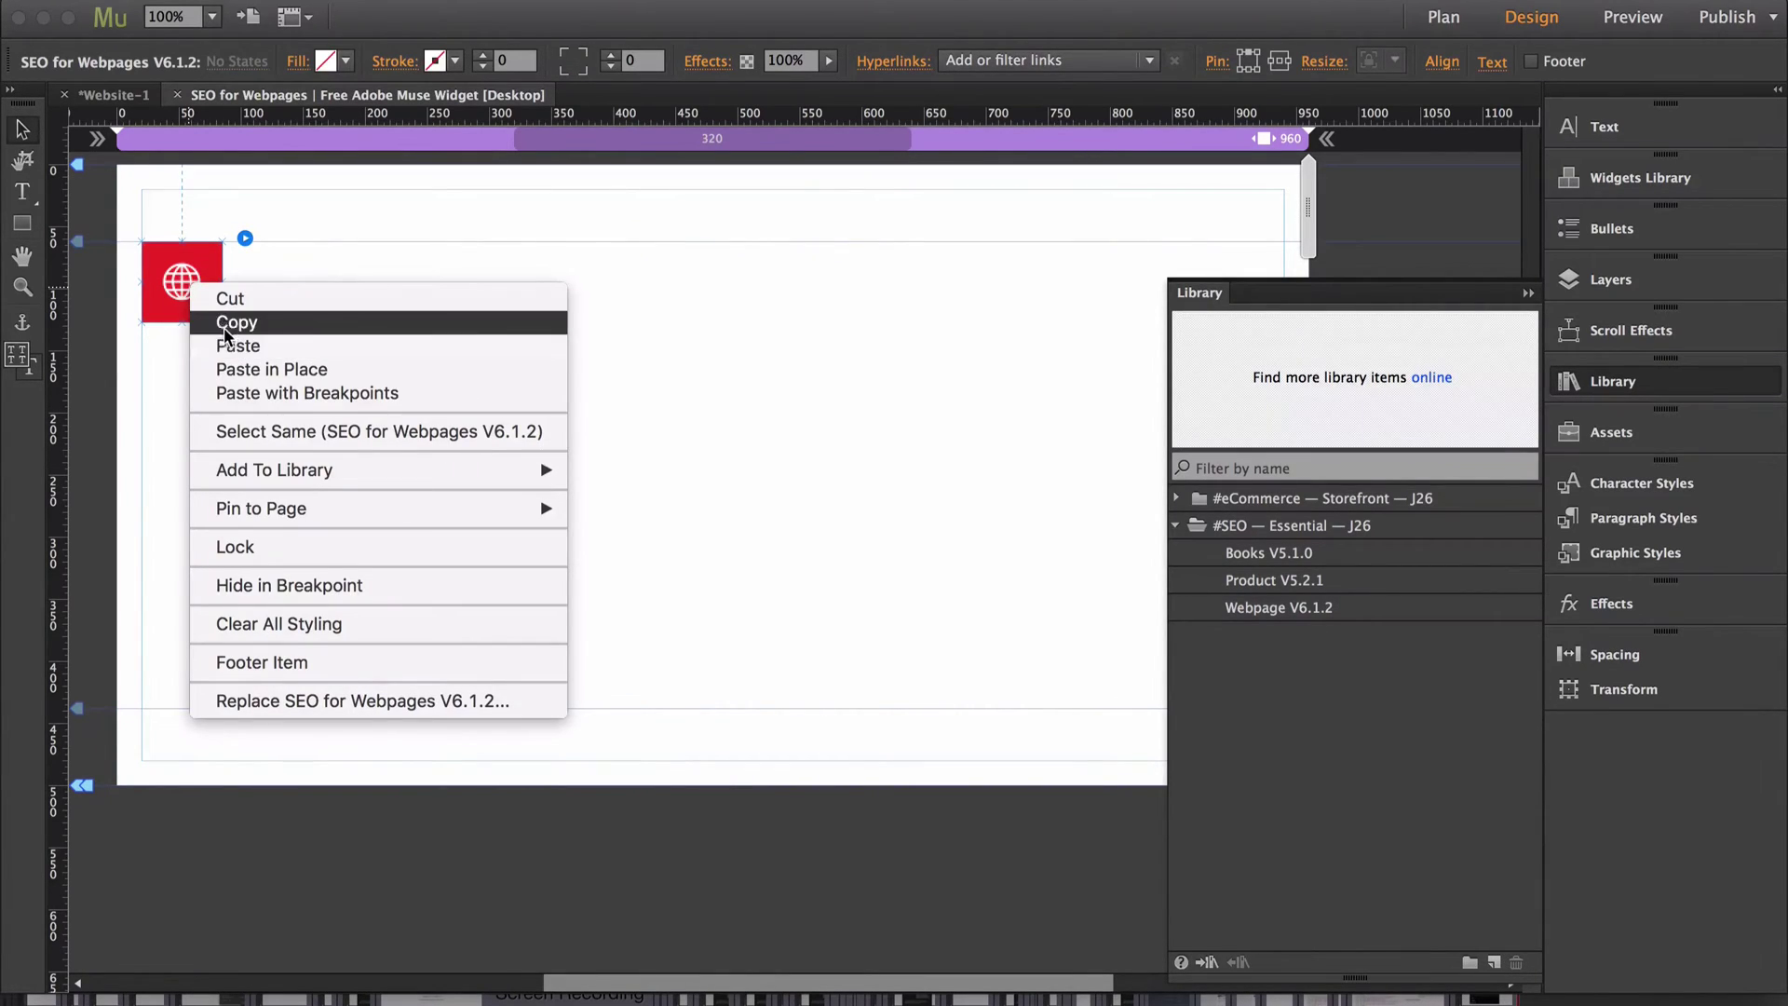
left_click(223, 323)
- Paste the copied SEO widget into the page's Phone layout and move it into the header
left_click(114, 94)
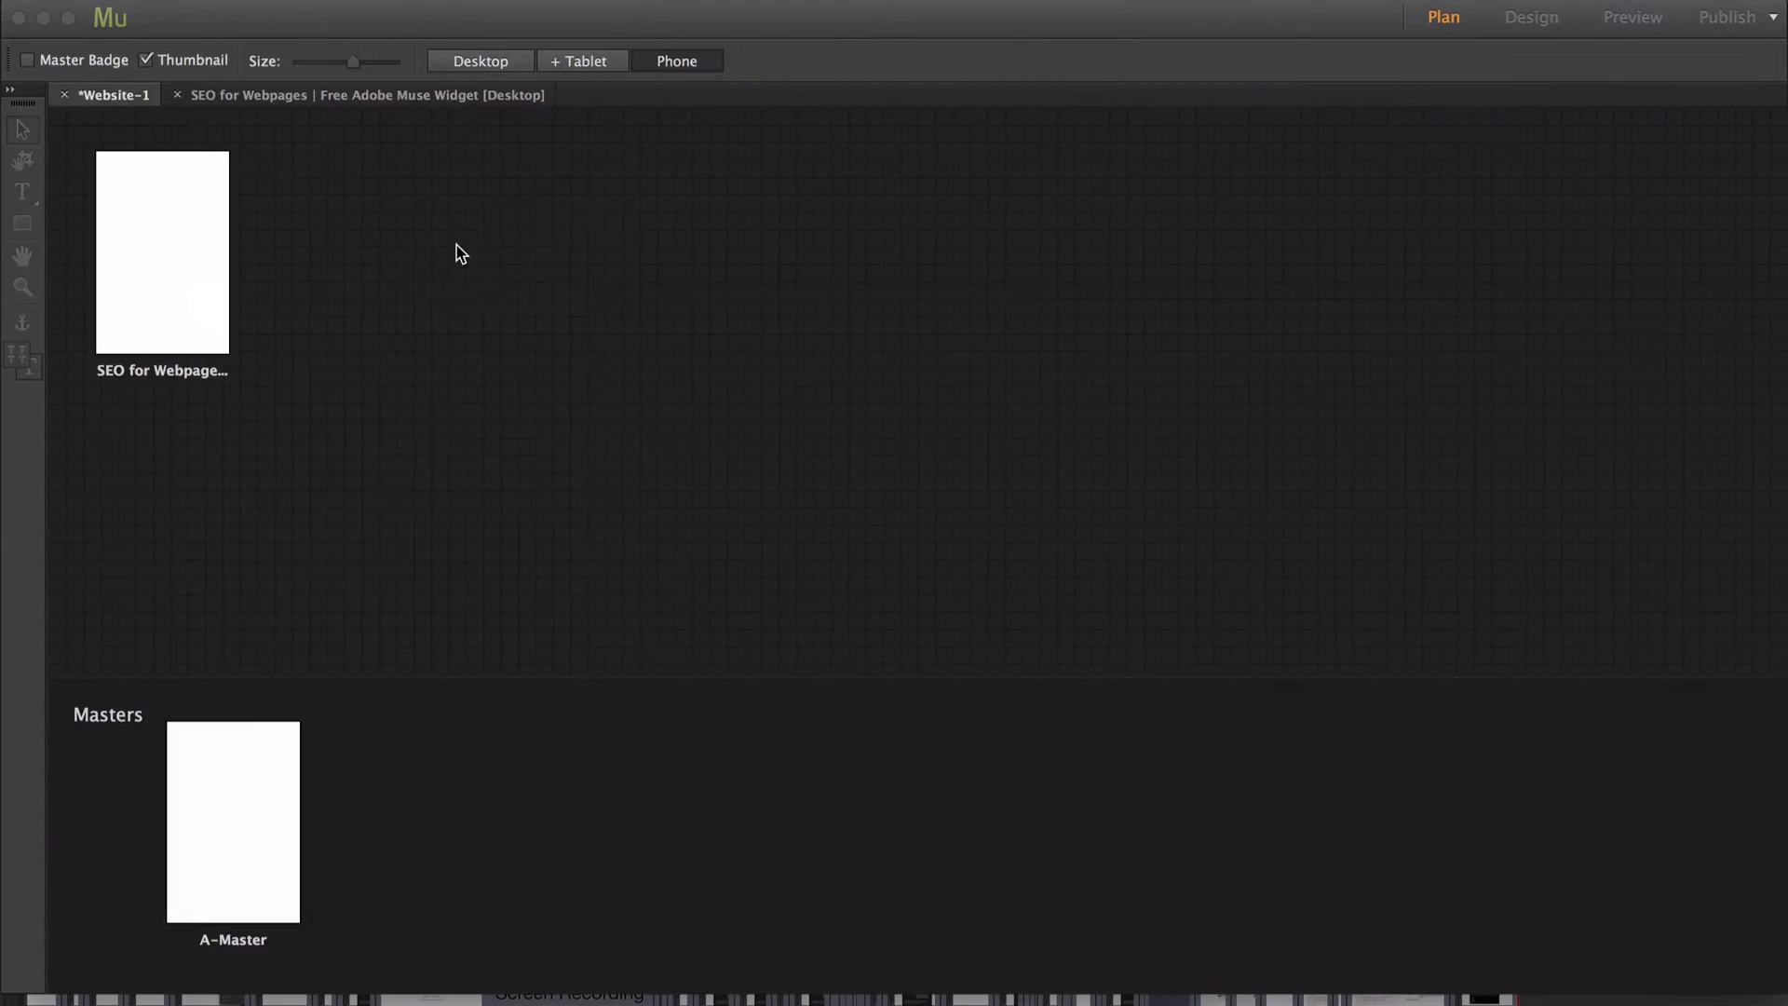
double_click(142, 182)
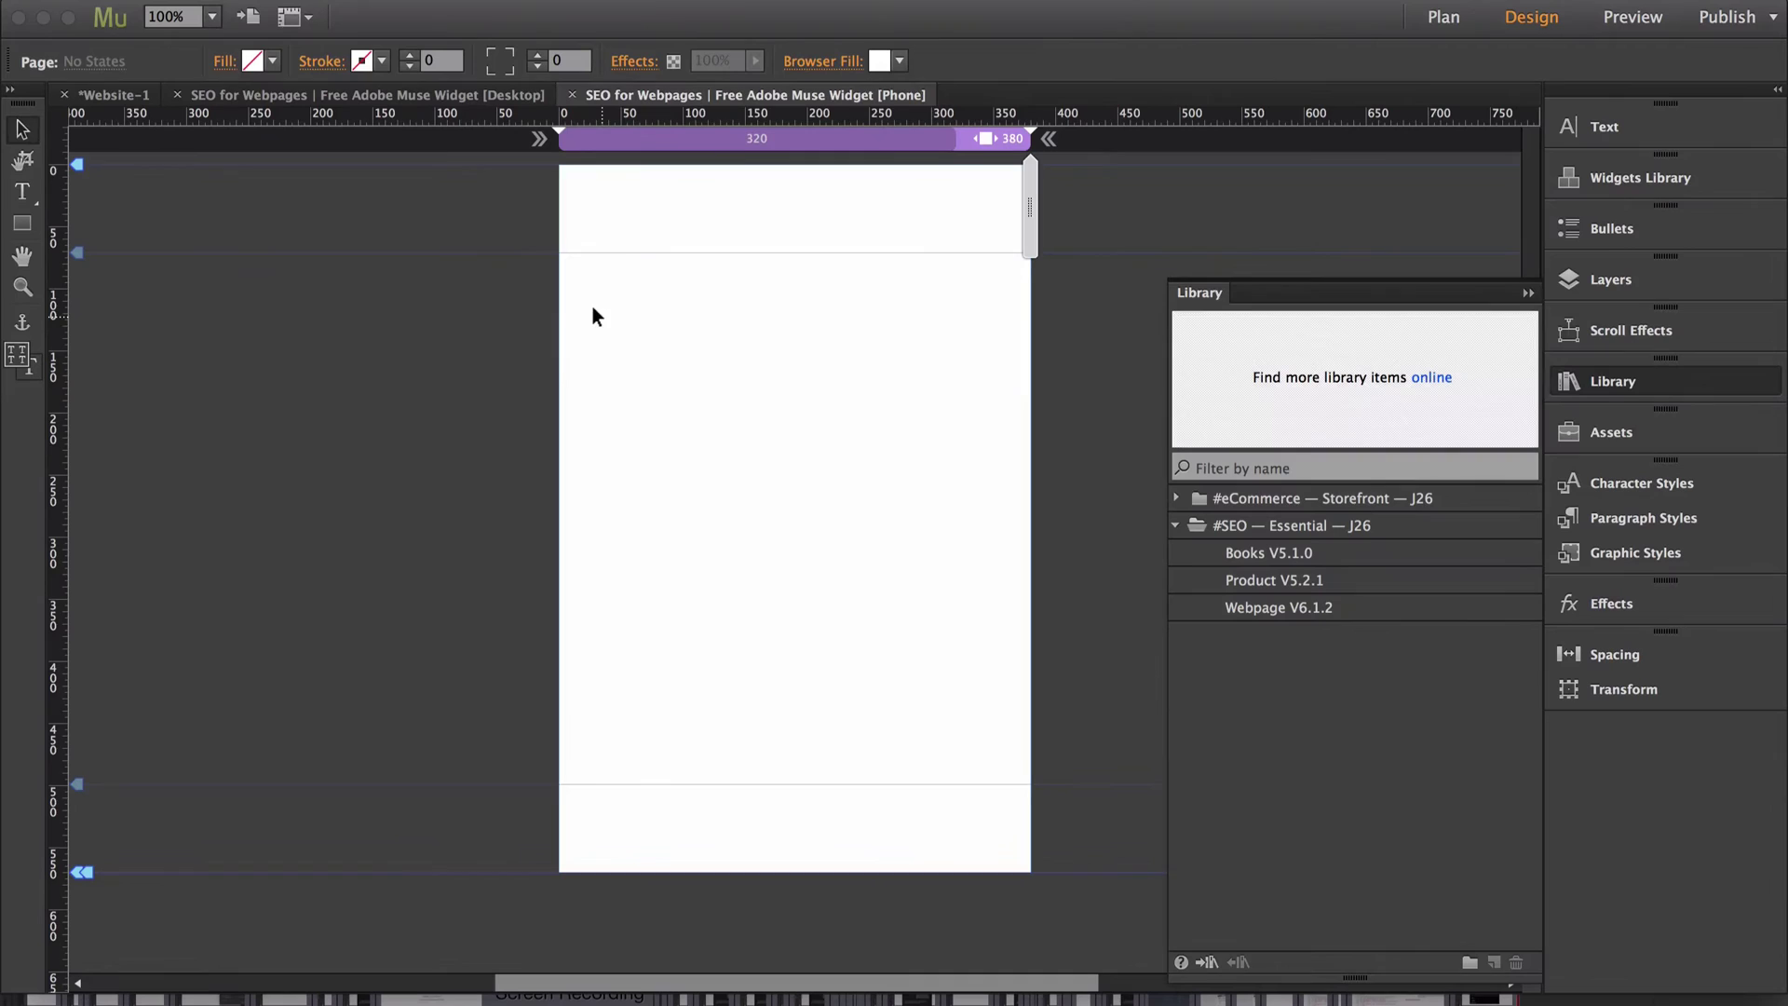
right_click(629, 321)
left_click(679, 336)
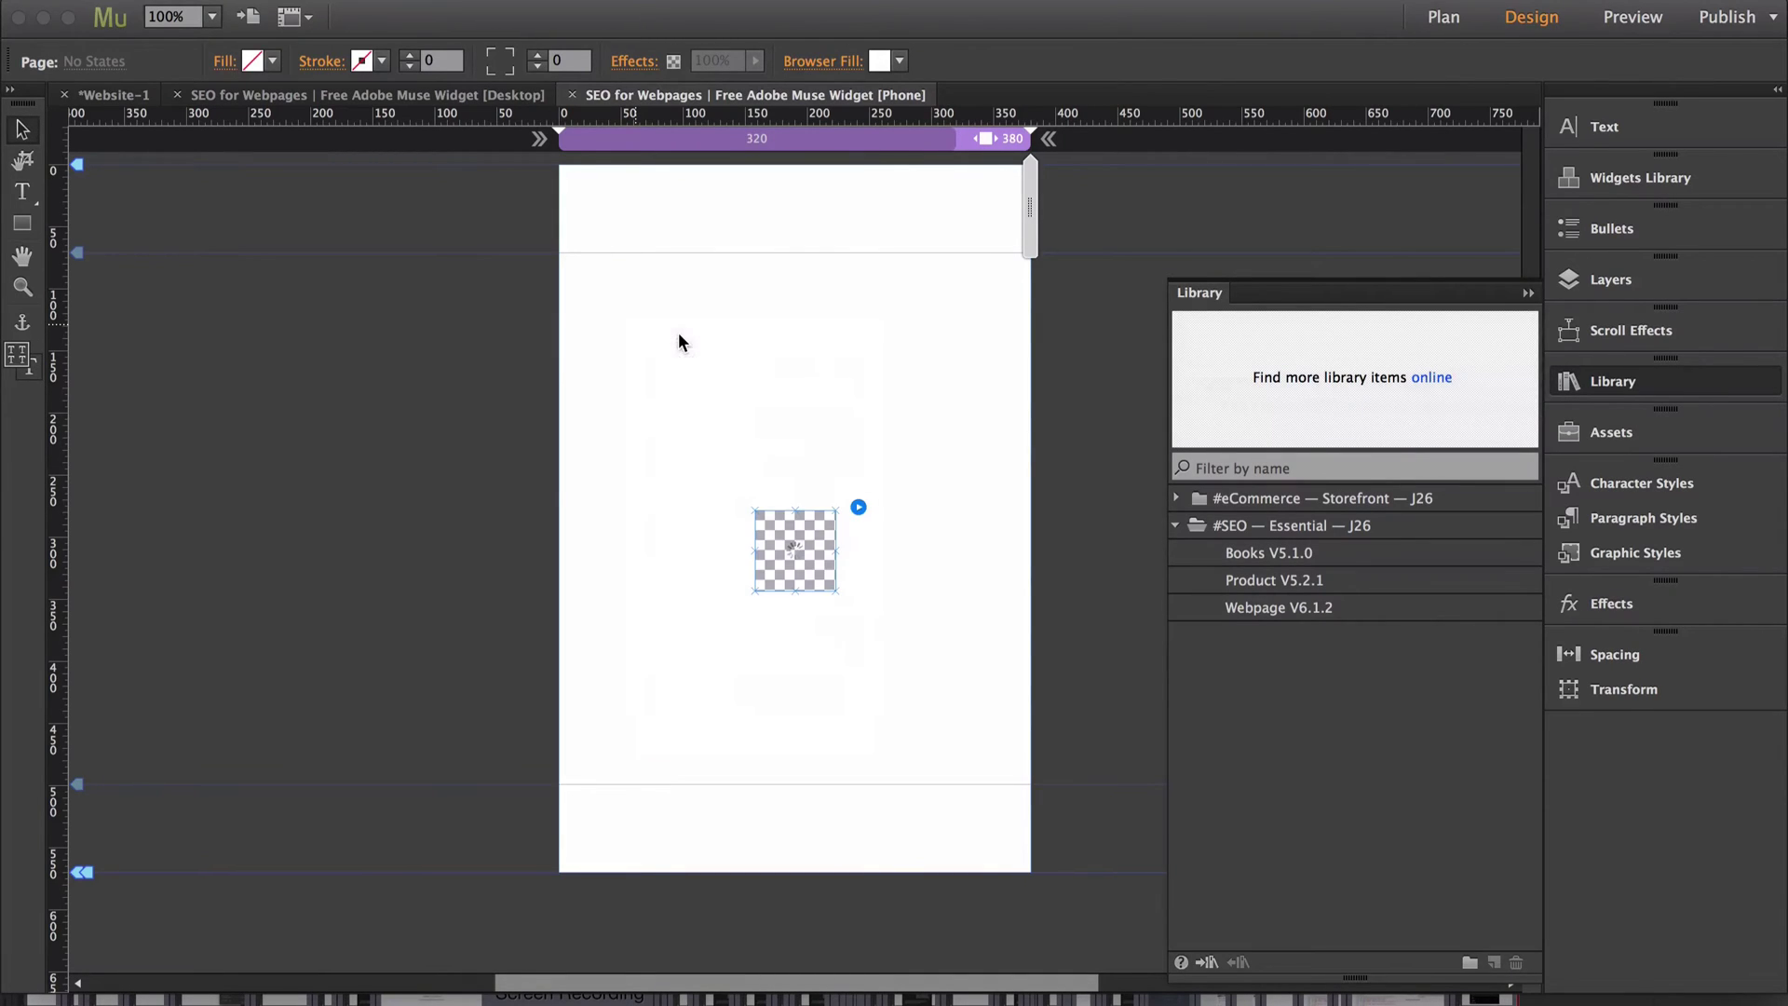
left_click_drag(762, 518, 766, 260)
- Set the pasted widget's Site Version to Phone
left_click(857, 250)
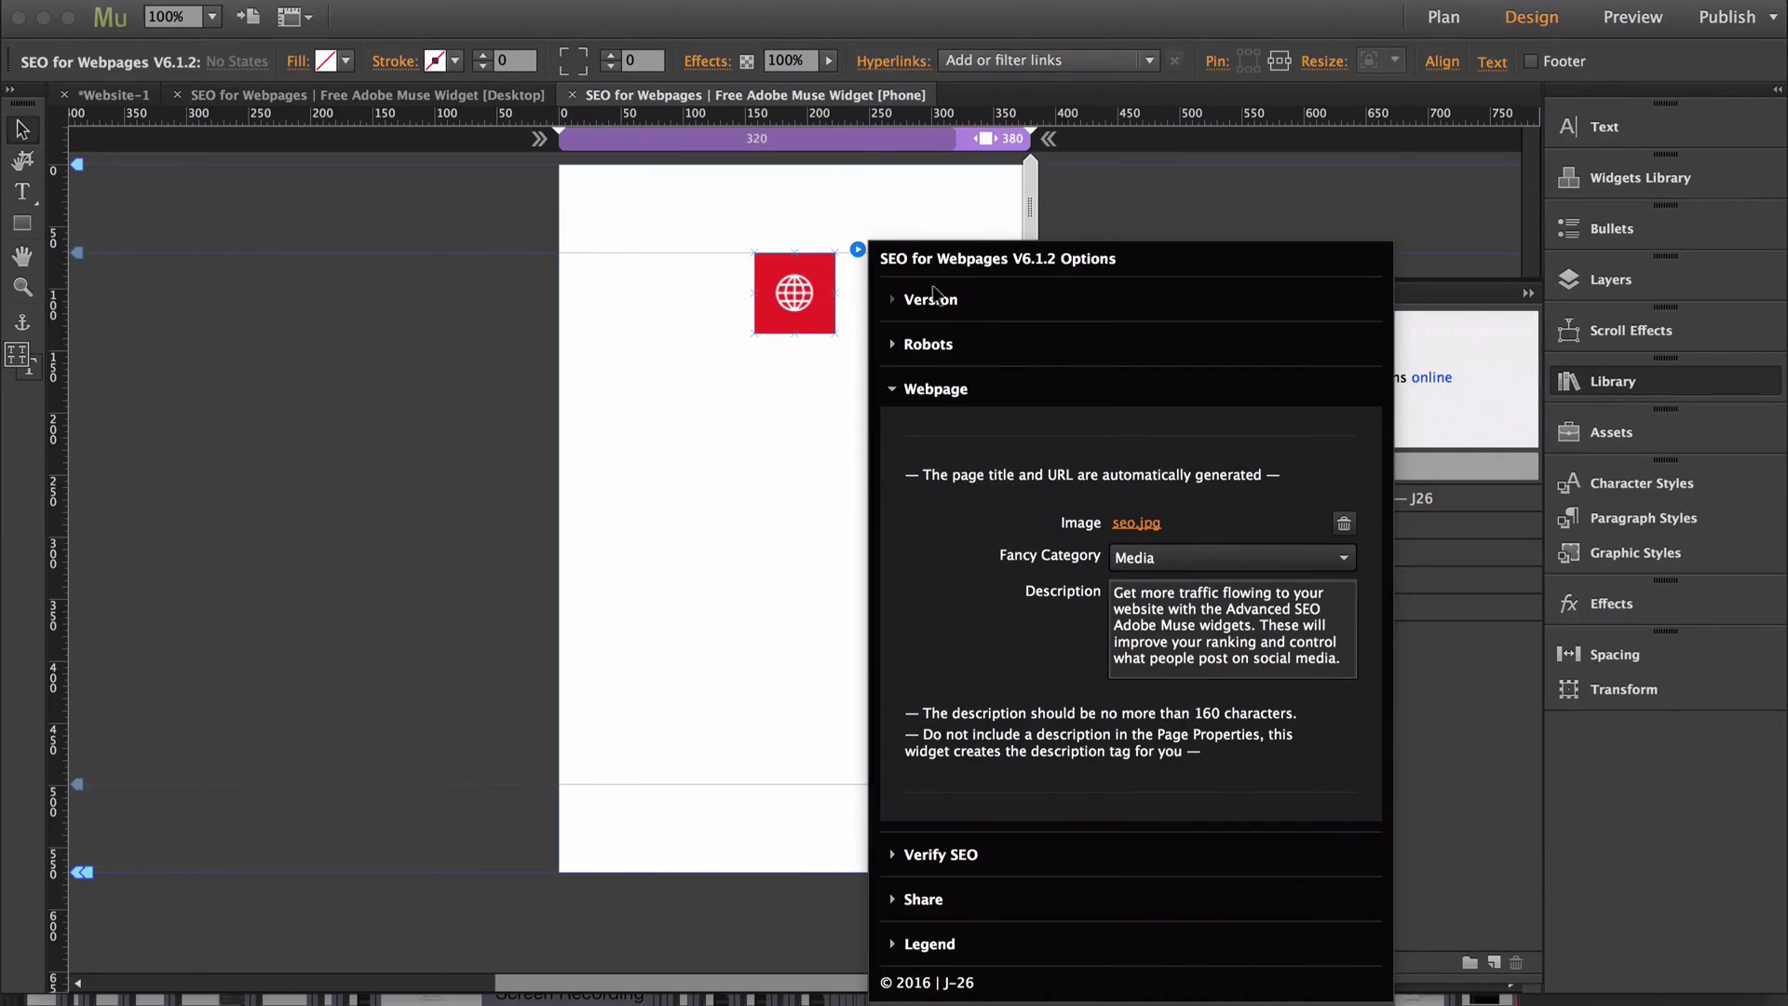
left_click(932, 298)
left_click(1239, 313)
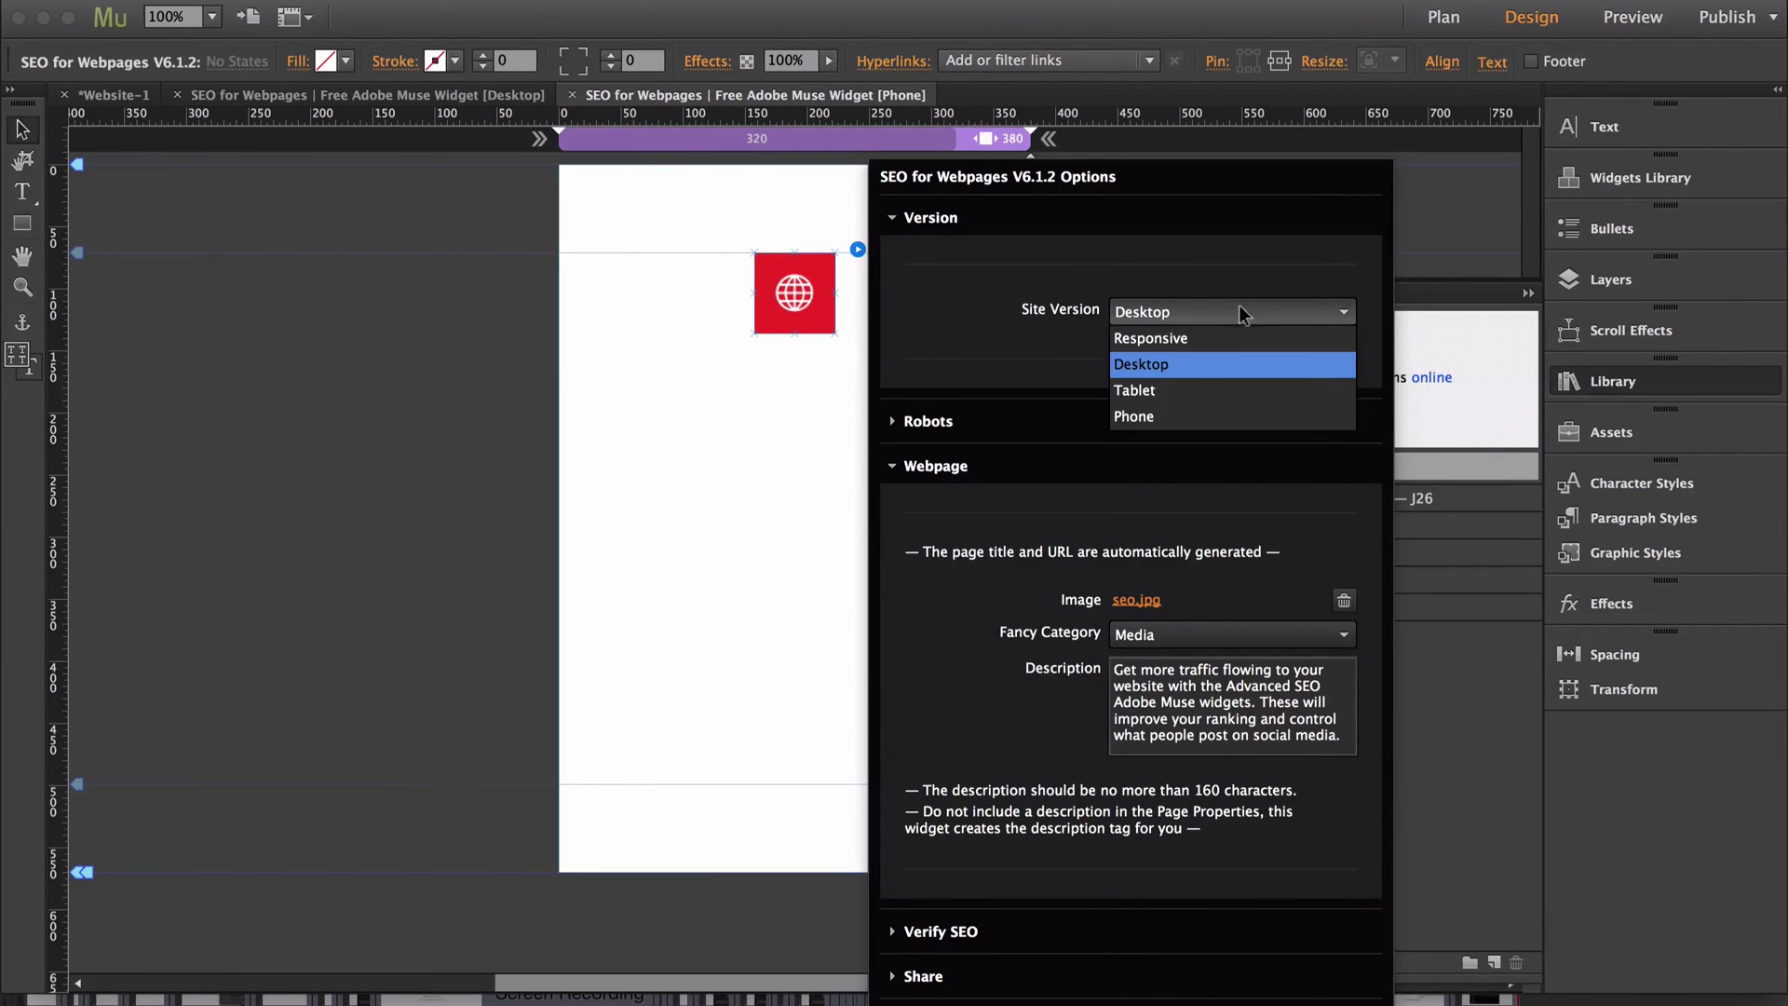
left_click(1129, 416)
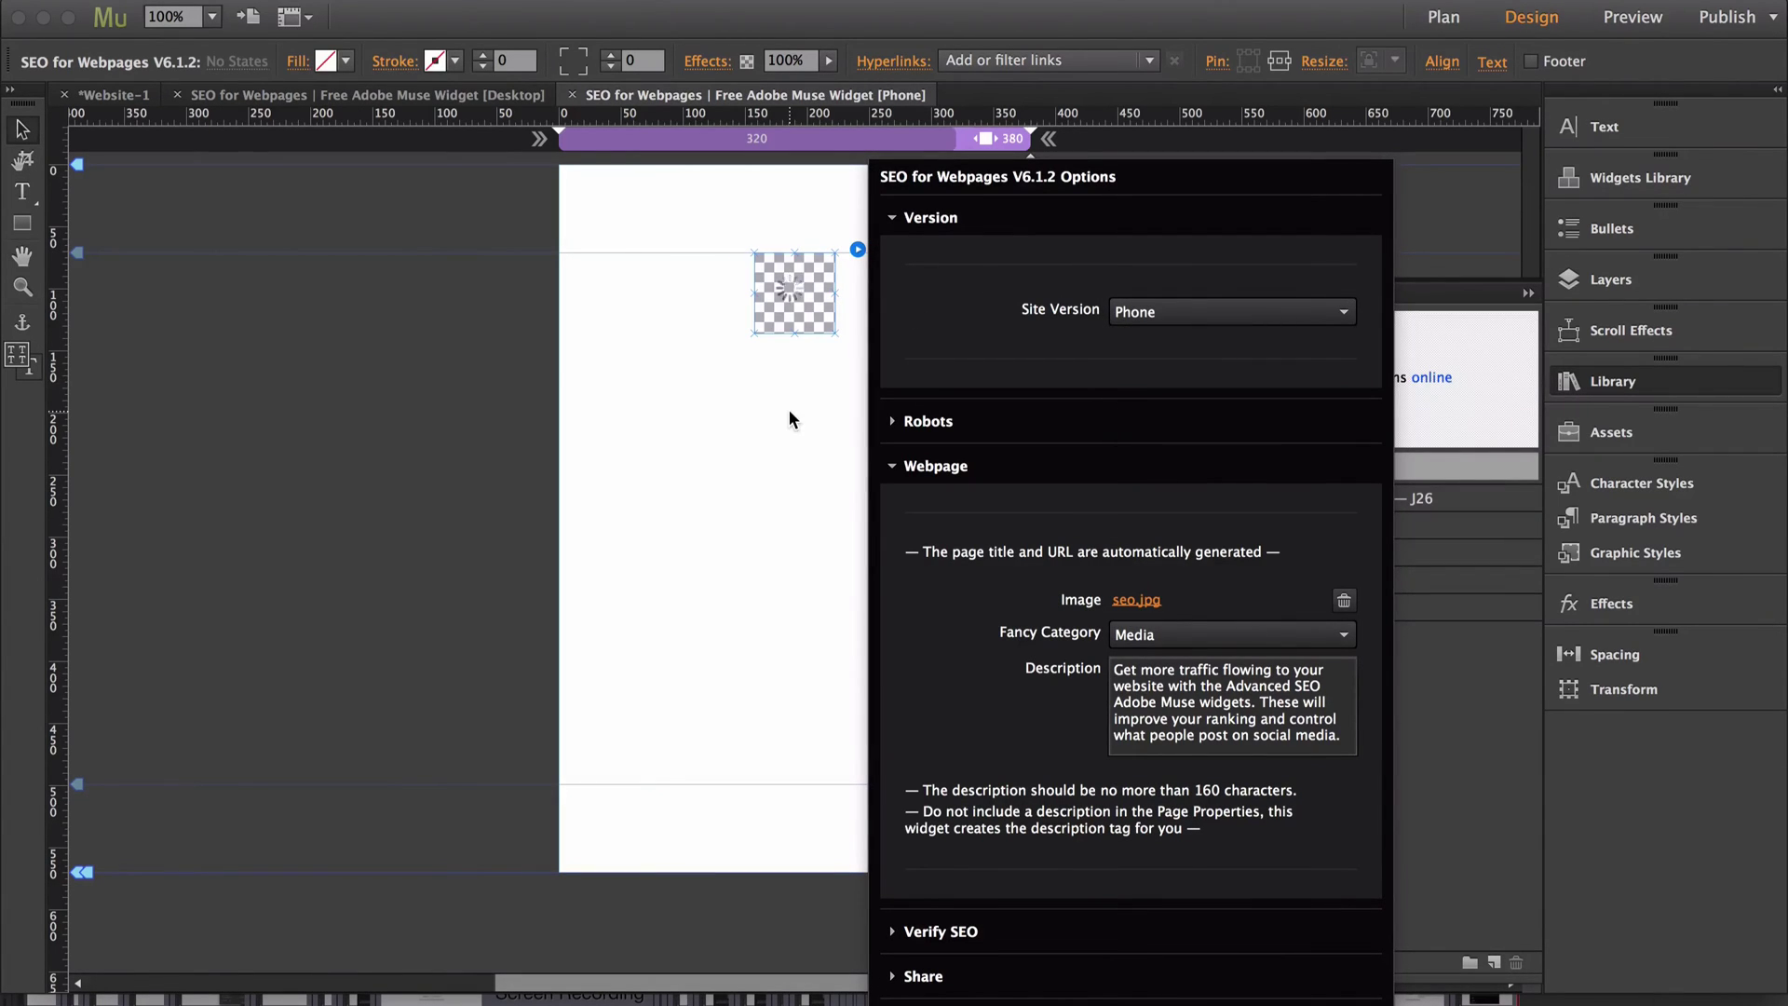